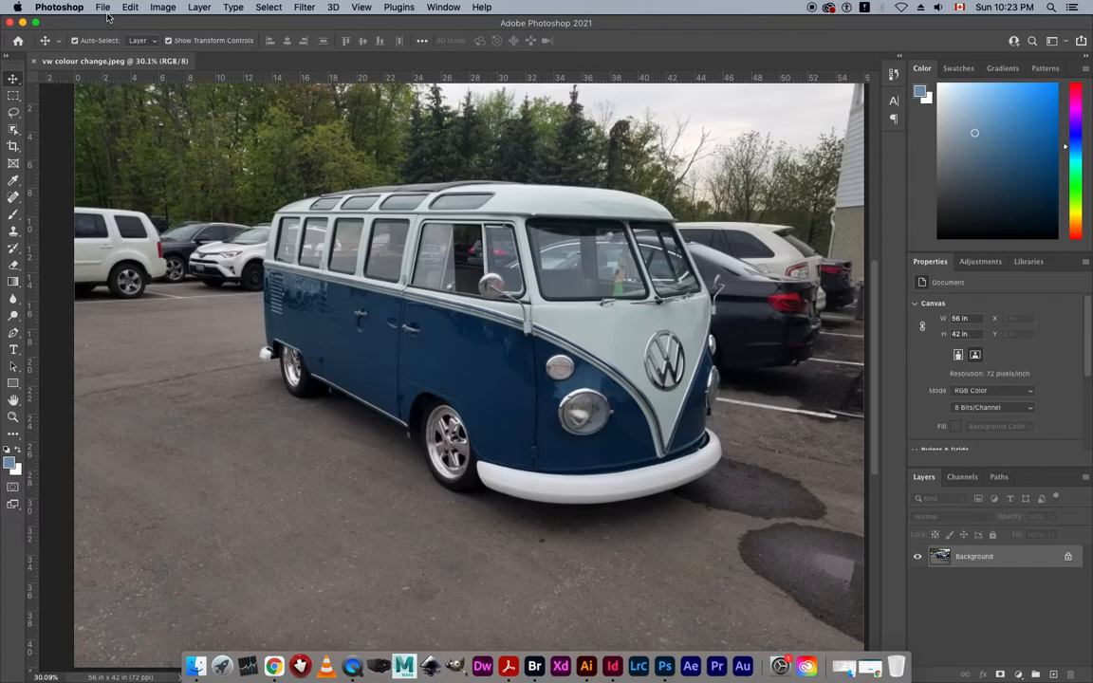
Open the File menu while the VW bus photo is loaded
{"action": "left_click", "coordinate": [103, 8]}
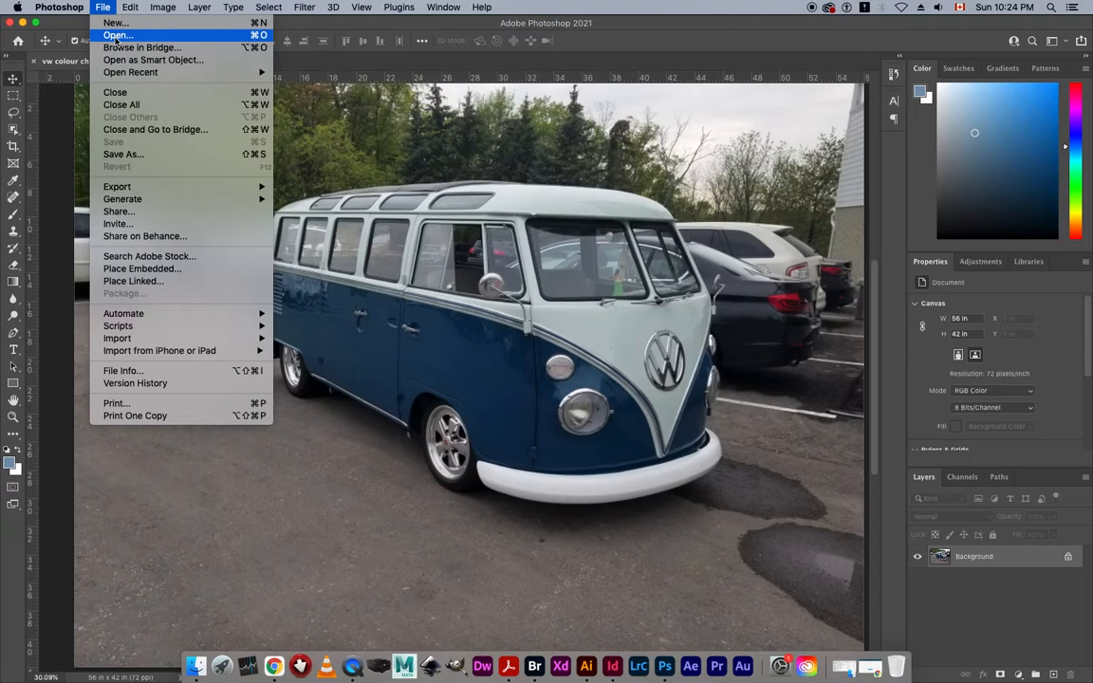
{"action": "left_click", "coordinate": [116, 37]}
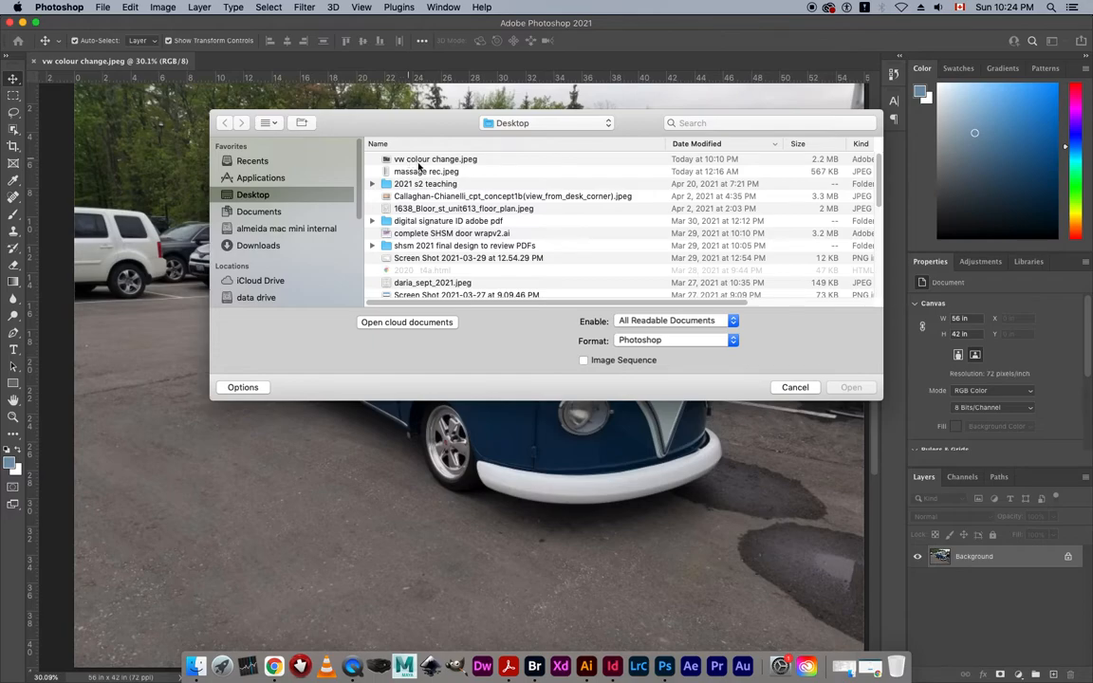
{"action": "left_click", "coordinate": [791, 387]}
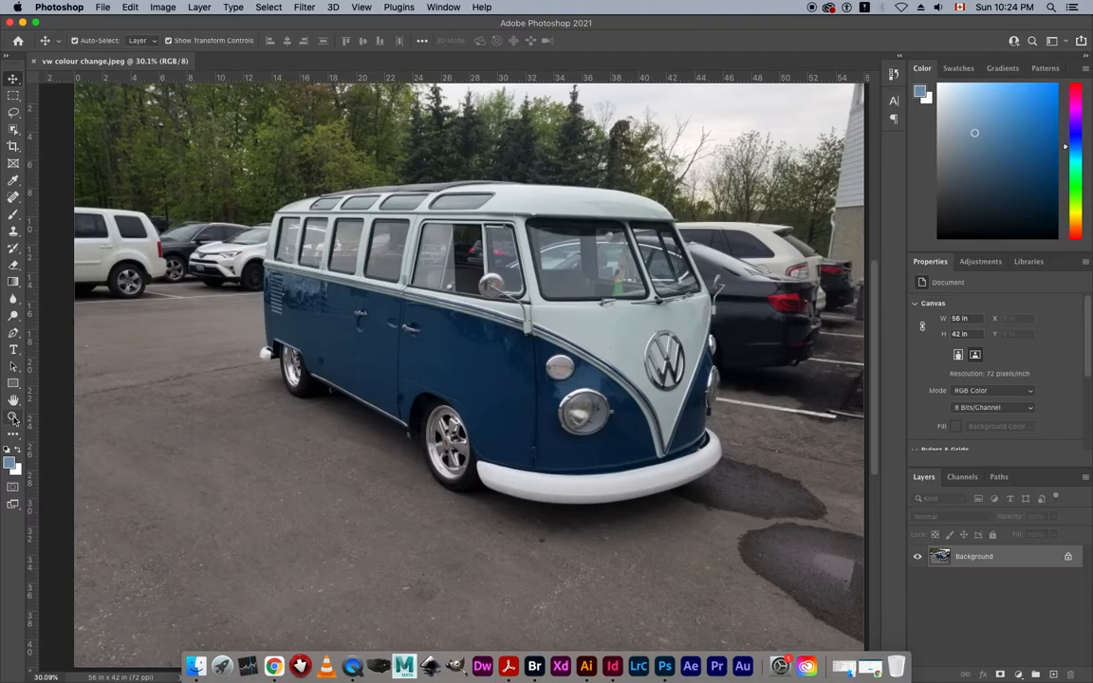
{"action": "left_click", "coordinate": [13, 418]}
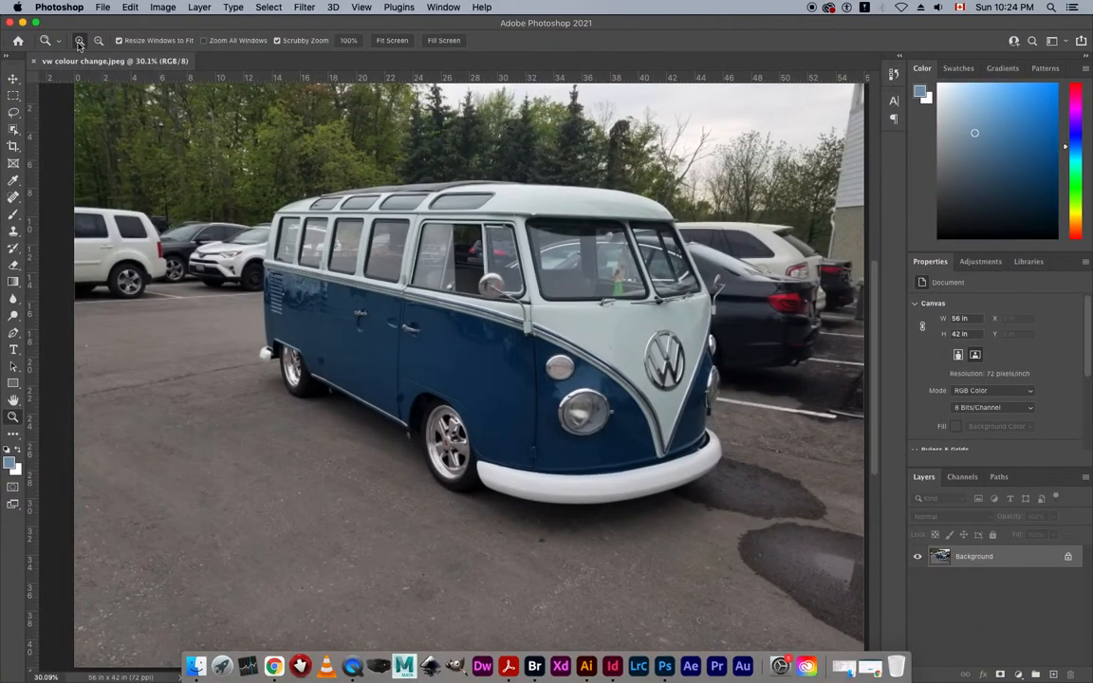
{"action": "mouse_move", "coordinate": [206, 168]}
{"action": "left_mouse_down"}
{"action": "mouse_move", "coordinate": [269, 257]}
{"action": "mouse_move", "coordinate": [396, 386]}
{"action": "mouse_move", "coordinate": [282, 280]}
{"action": "mouse_move", "coordinate": [235, 222]}
{"action": "mouse_move", "coordinate": [219, 176]}
{"action": "left_mouse_up"}
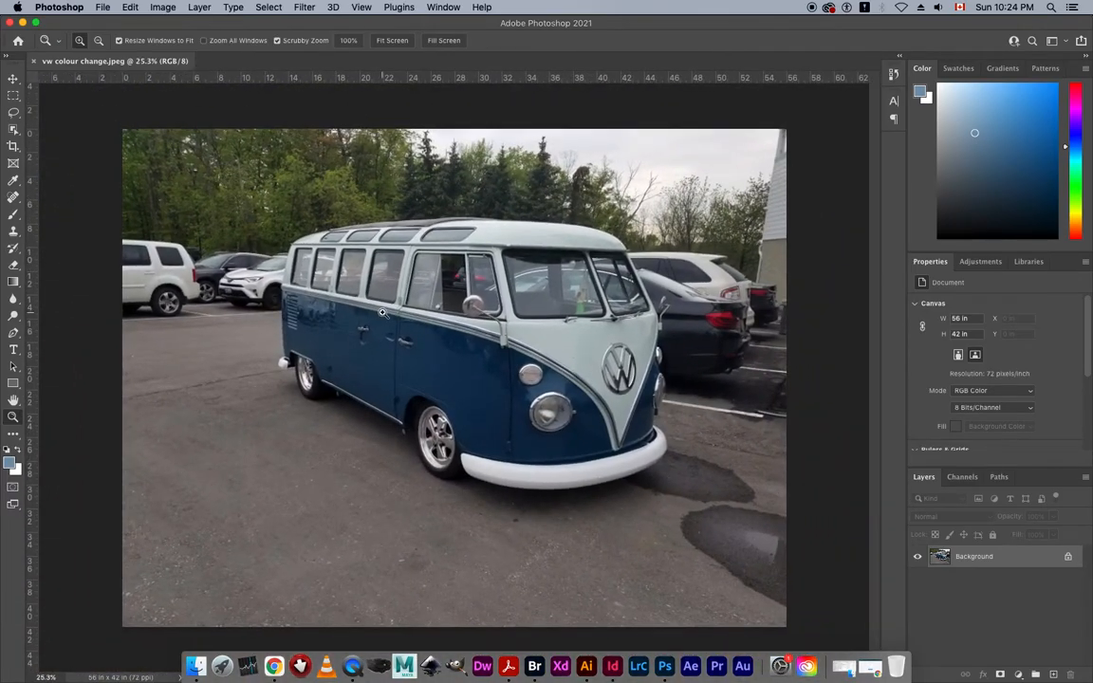
{"action": "key", "text": "v"}
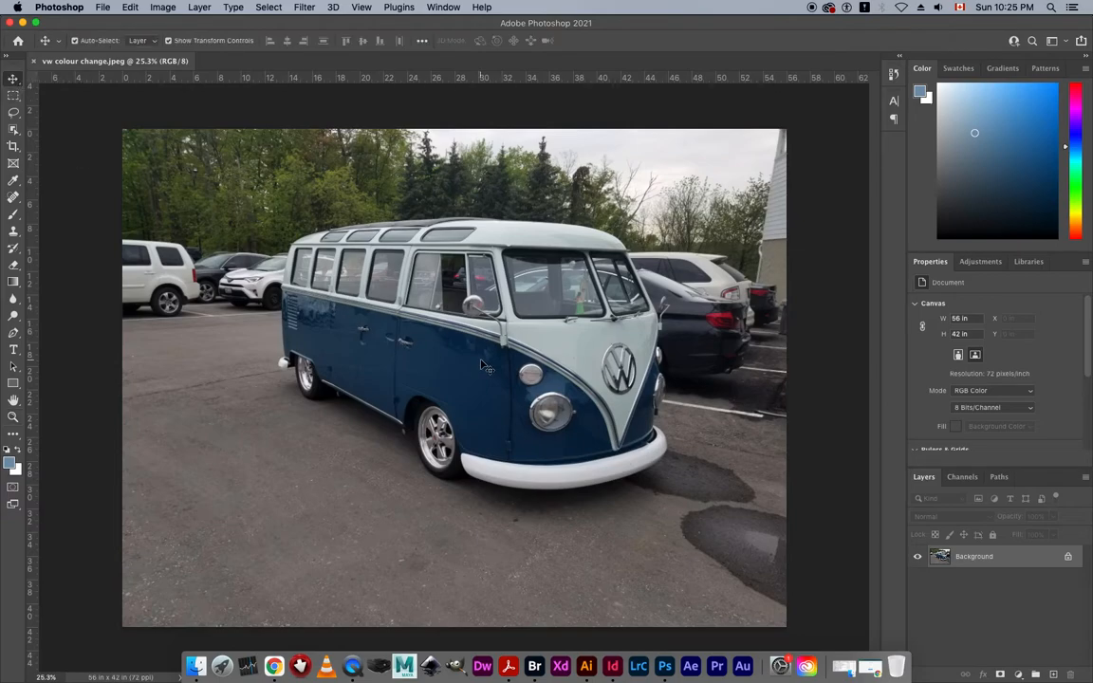
{"action": "scroll", "coordinate": [482, 365], "scroll_direction": "up", "scroll_amount": 5}
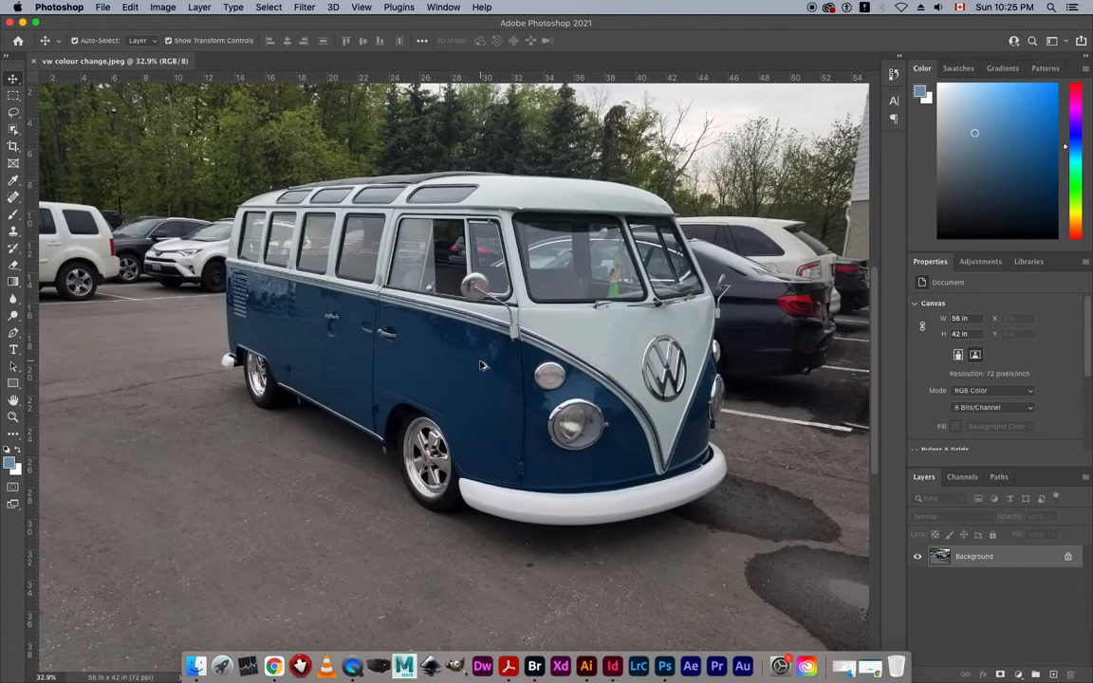
{"action": "scroll", "coordinate": [481, 366], "scroll_direction": "down", "scroll_amount": 2}
{"action": "scroll", "coordinate": [481, 366], "scroll_direction": "up", "scroll_amount": 2}
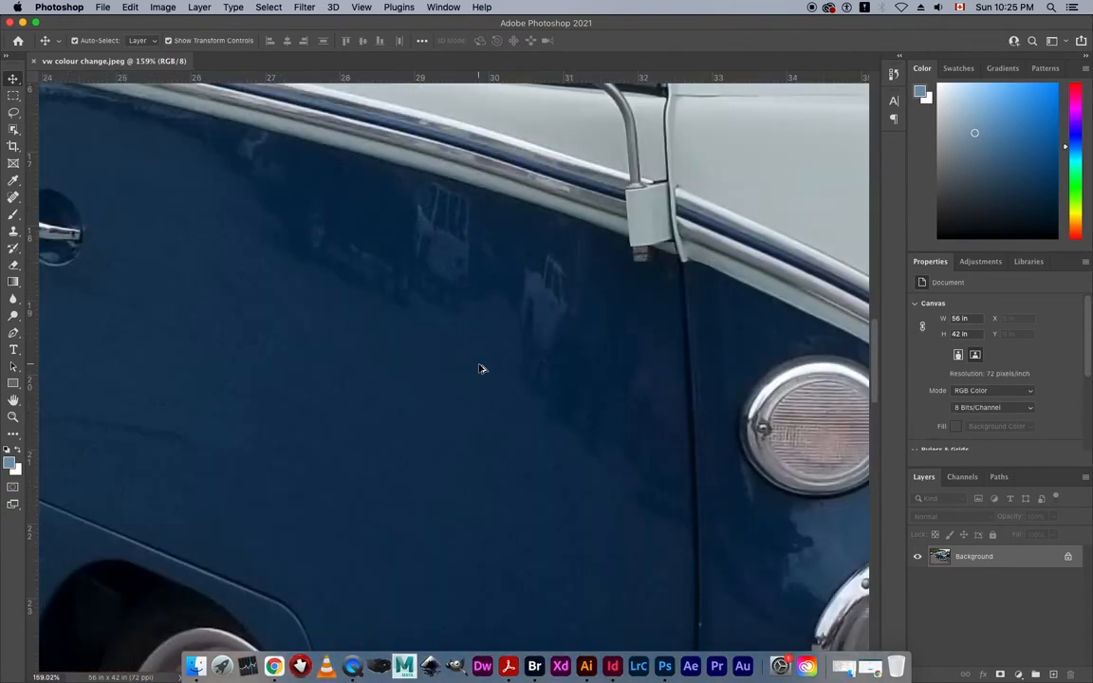
{"action": "scroll", "coordinate": [481, 366], "scroll_direction": "down", "scroll_amount": 7}
{"action": "scroll", "coordinate": [481, 368], "scroll_direction": "up", "scroll_amount": 5}
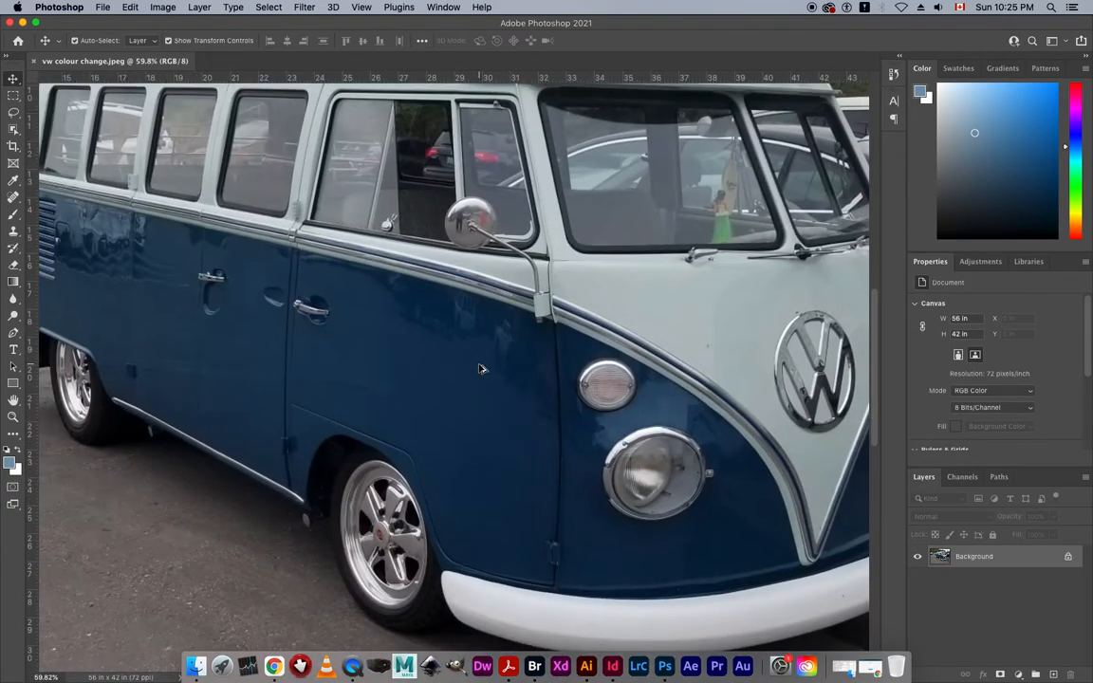
{"action": "scroll", "coordinate": [481, 368], "scroll_direction": "down", "scroll_amount": 5}
{"action": "scroll", "coordinate": [481, 369], "scroll_direction": "up", "scroll_amount": 1}
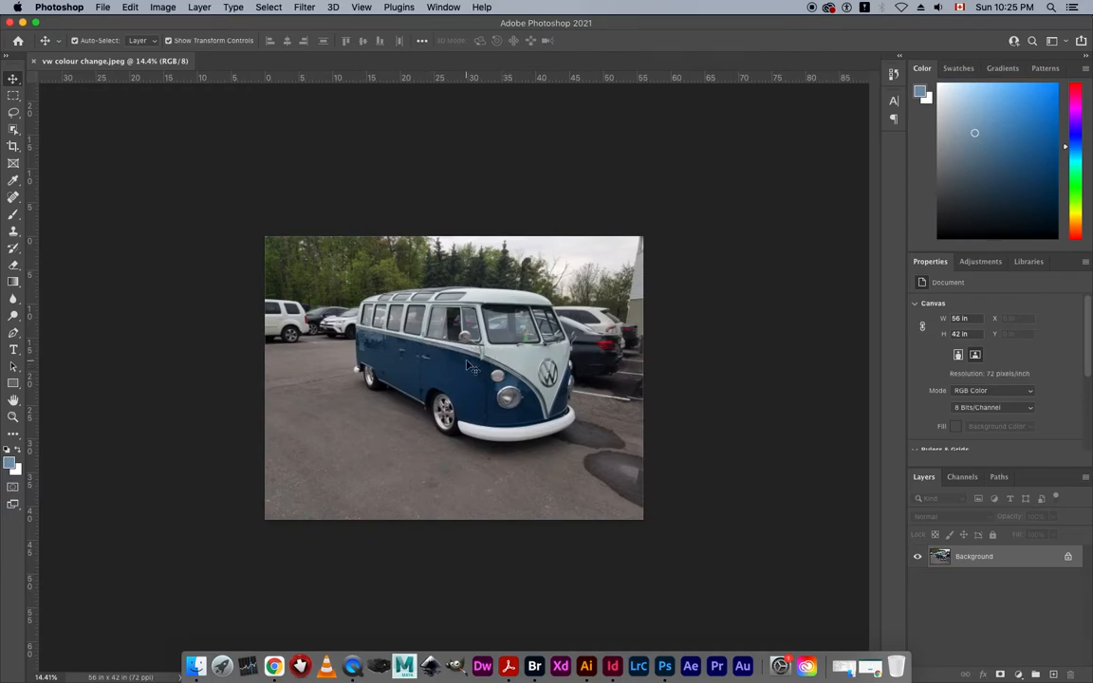
{"action": "left_click", "coordinate": [480, 361]}
{"action": "left_click", "coordinate": [480, 361]}
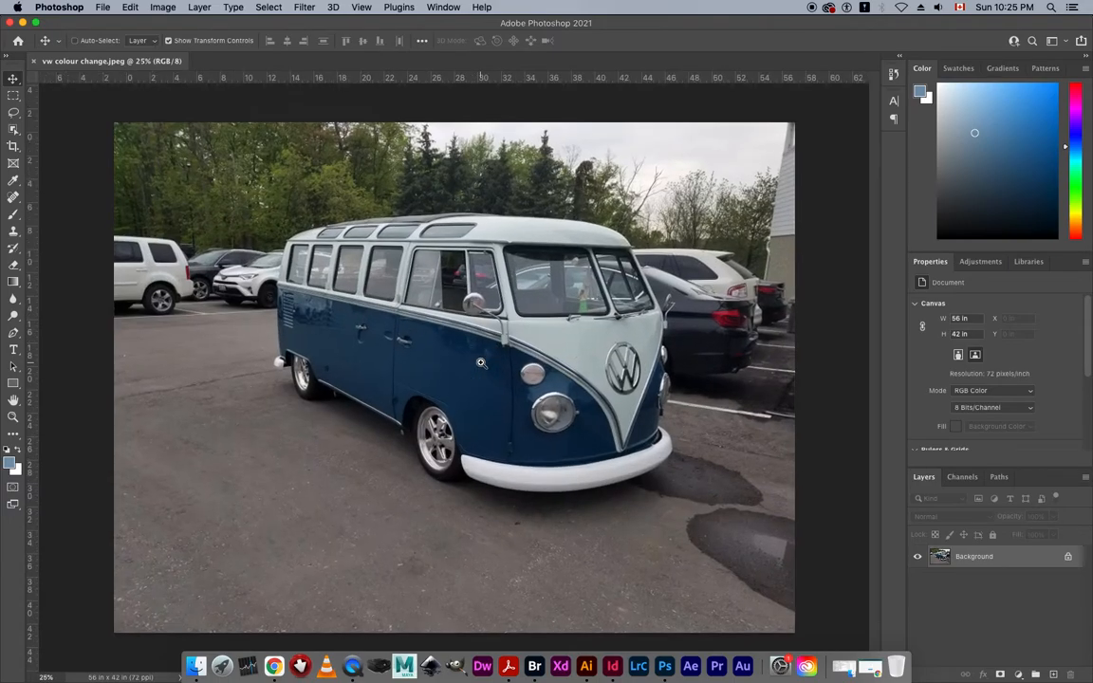
{"action": "left_click", "coordinate": [481, 363]}
{"action": "left_click", "coordinate": [482, 365]}
{"action": "left_click_drag", "start_coordinate": [483, 367], "coordinate": [568, 338]}
{"action": "left_click_drag", "start_coordinate": [401, 355], "coordinate": [510, 337]}
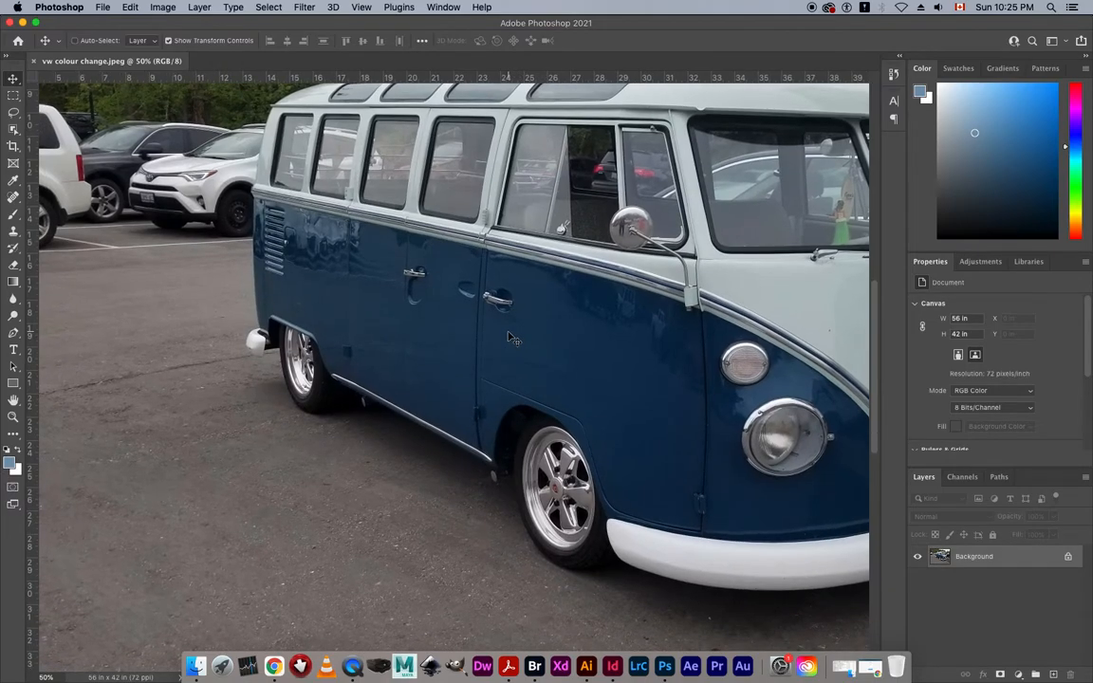
{"action": "scroll", "coordinate": [509, 338], "scroll_direction": "down", "scroll_amount": 3}
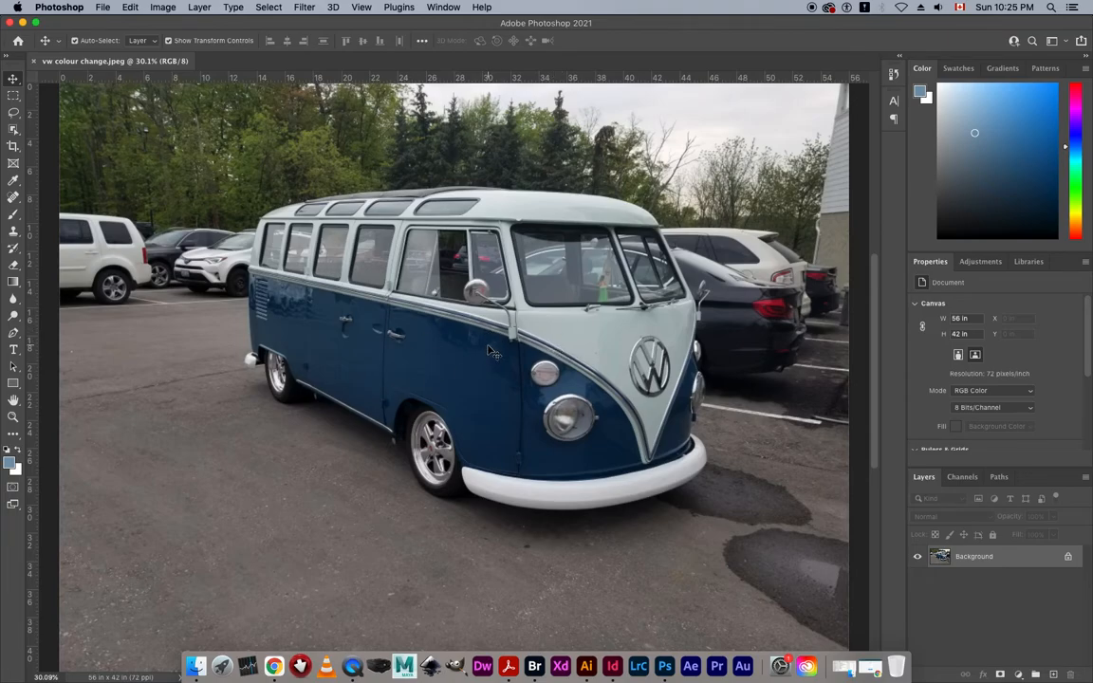
{"action": "mouse_move", "coordinate": [509, 334]}
{"action": "left_mouse_down"}
{"action": "mouse_move", "coordinate": [493, 331]}
{"action": "mouse_move", "coordinate": [588, 327]}
{"action": "mouse_move", "coordinate": [415, 327]}
{"action": "mouse_move", "coordinate": [506, 334]}
{"action": "left_mouse_up"}
{"action": "key", "text": "super+minus"}
{"action": "key", "text": "super+minus"}
{"action": "key", "text": "super+minus"}
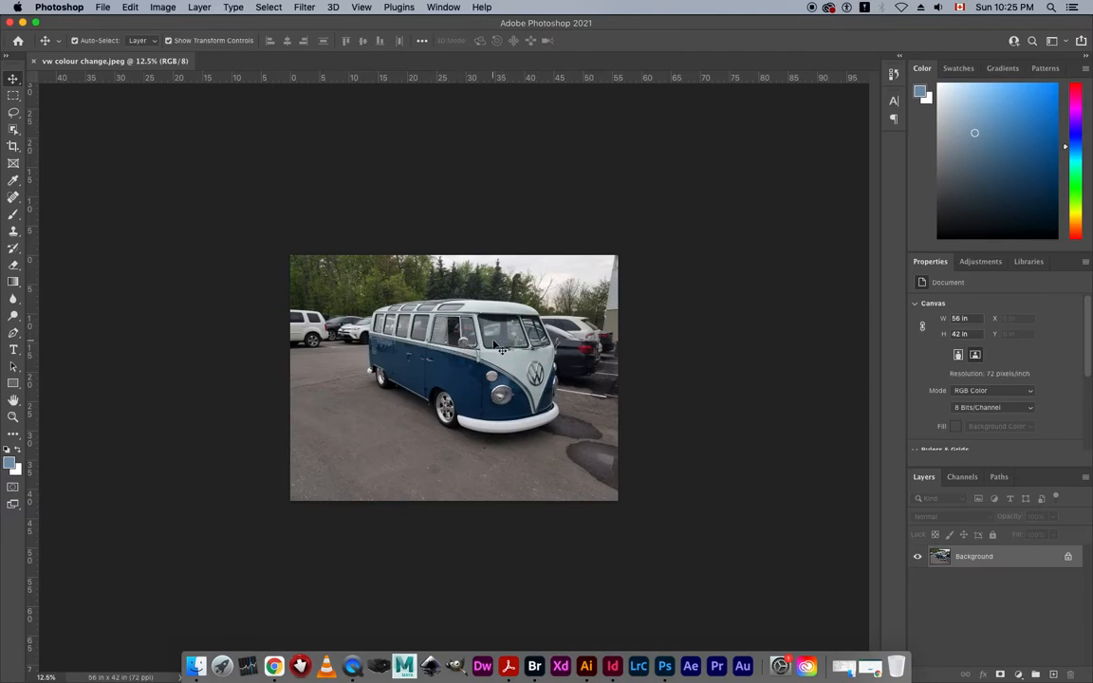
{"action": "key", "text": "super+0"}
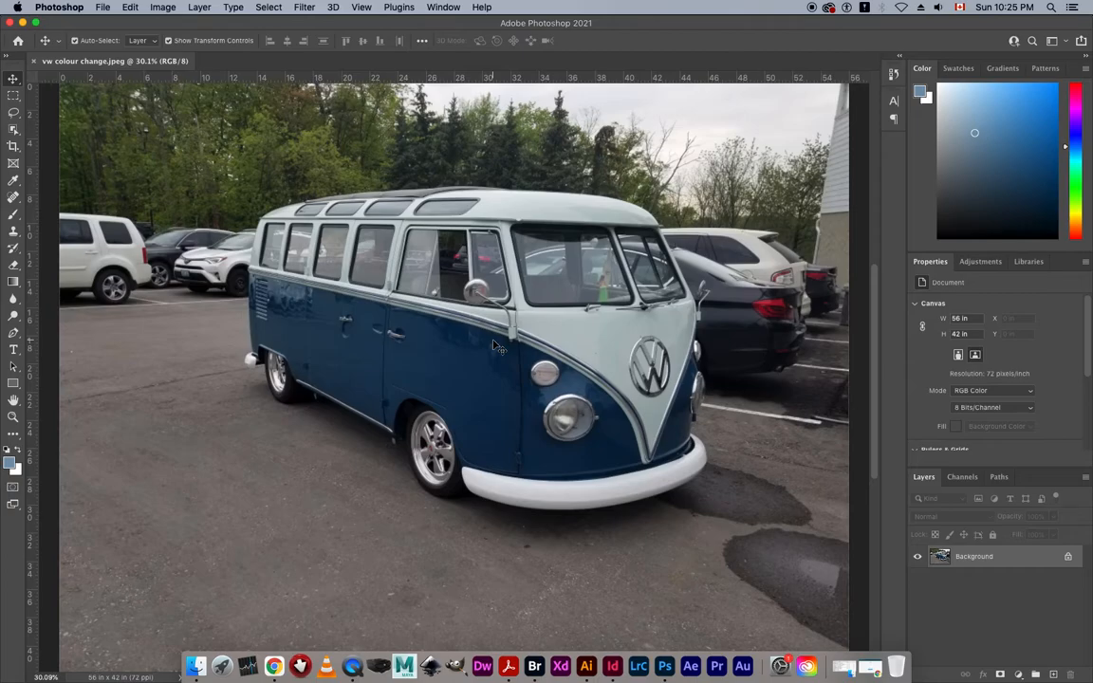
{"action": "left_click_drag", "start_coordinate": [380, 195], "coordinate": [593, 371]}
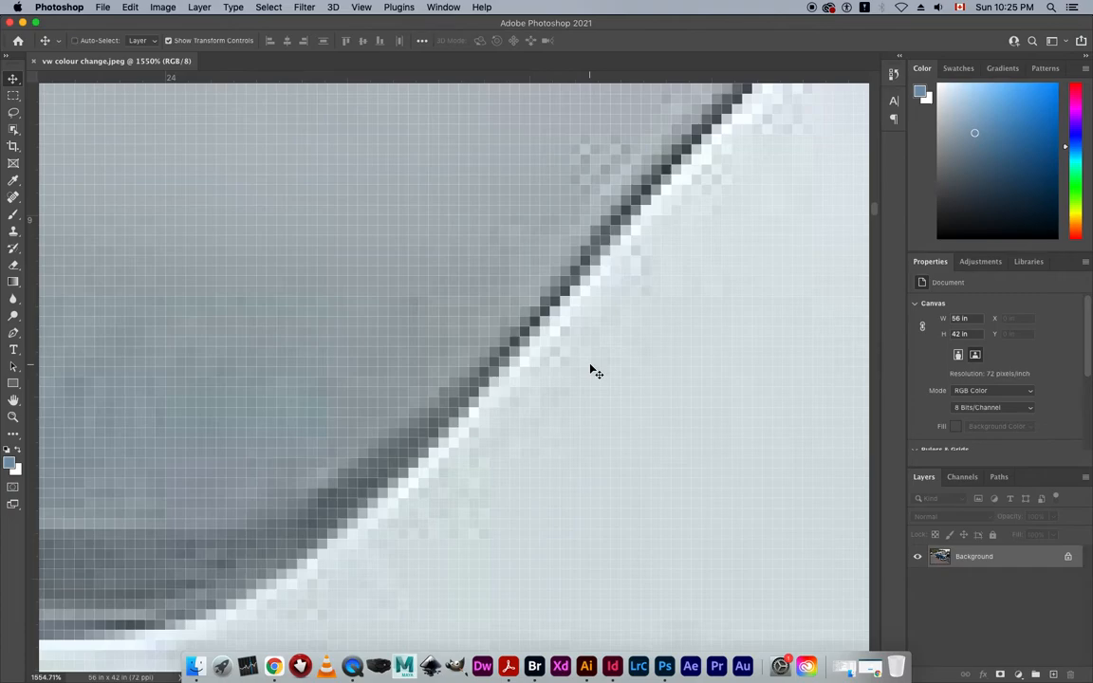
{"action": "key", "text": "super+0"}
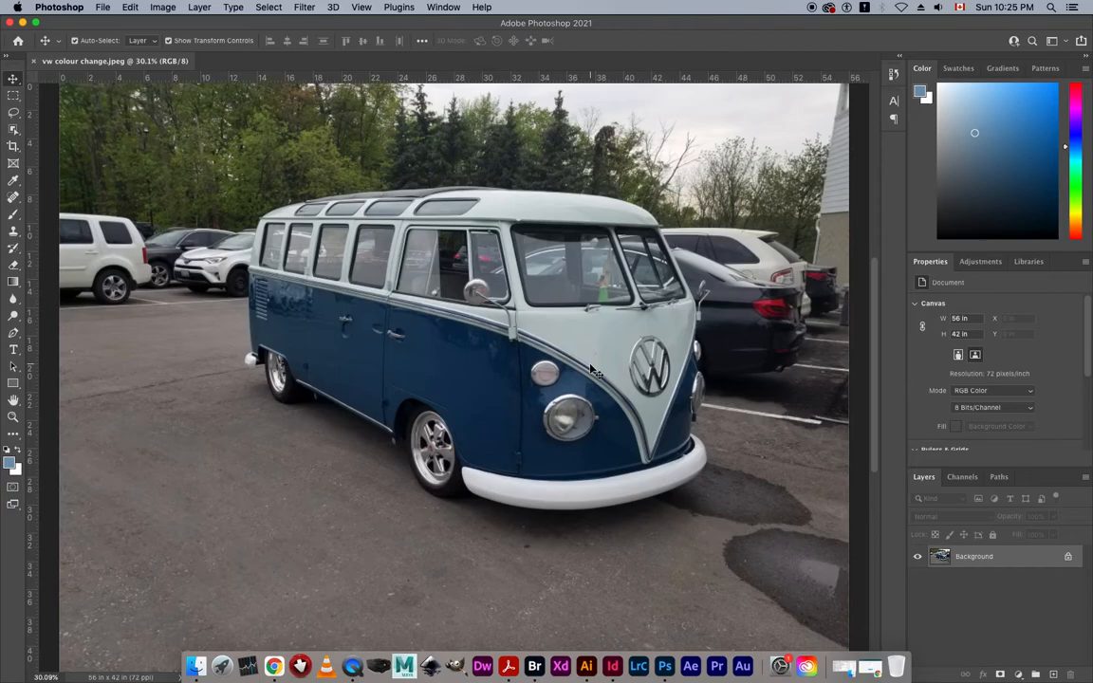
{"action": "left_click", "coordinate": [444, 8]}
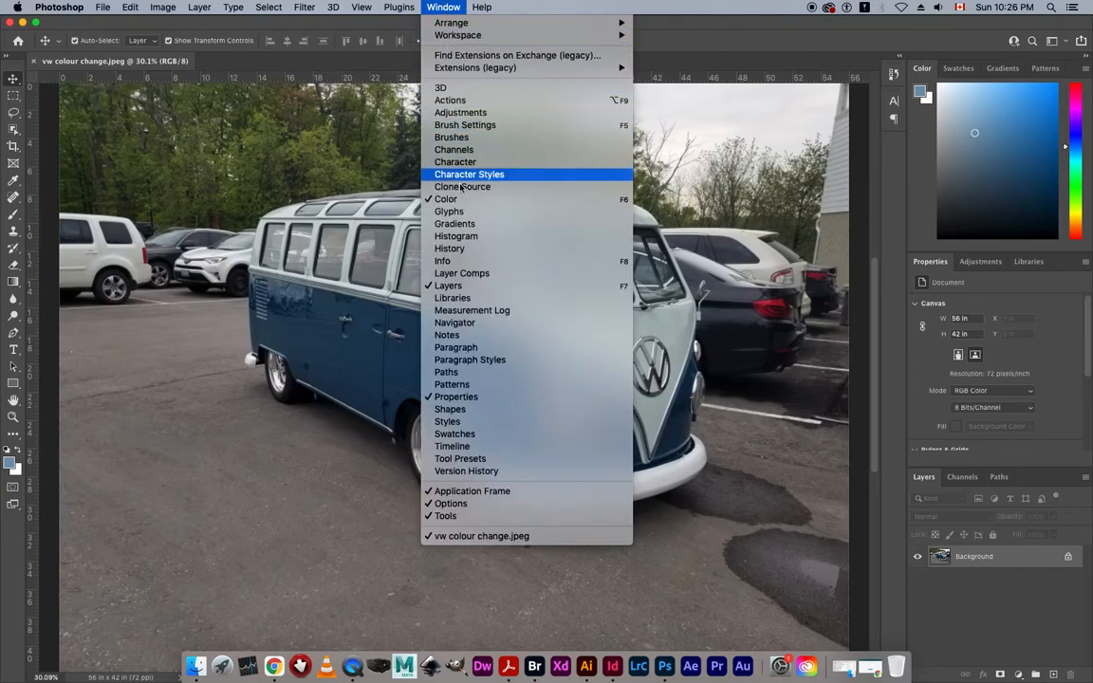
{"action": "left_click", "coordinate": [475, 323]}
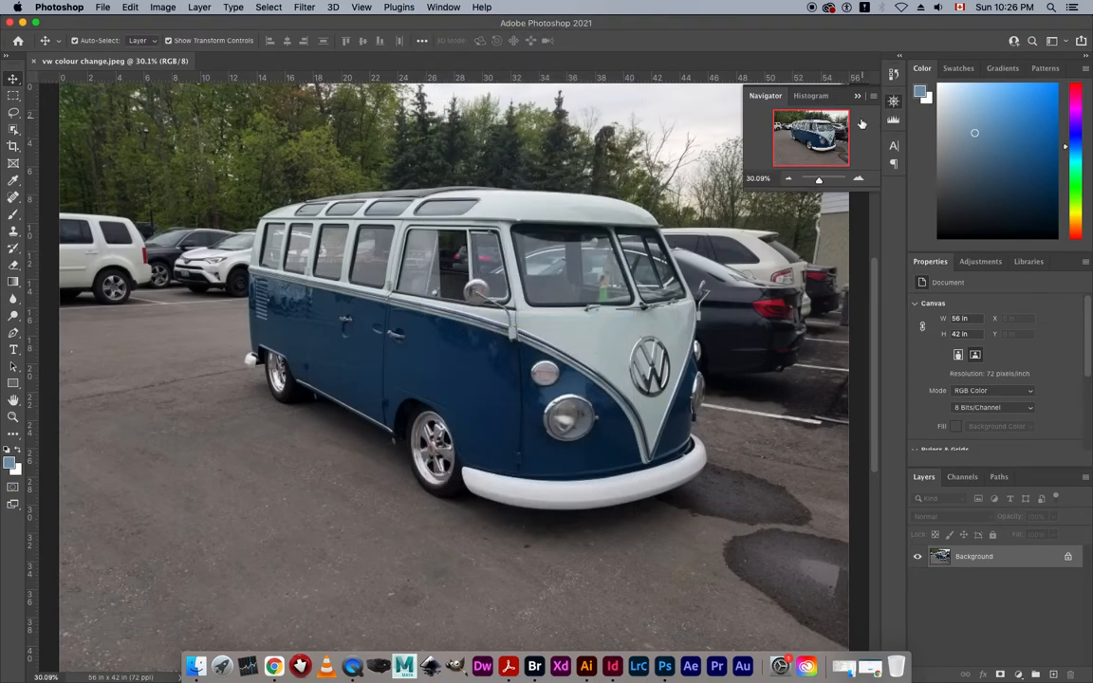
{"action": "left_click_drag", "start_coordinate": [822, 183], "coordinate": [815, 139]}
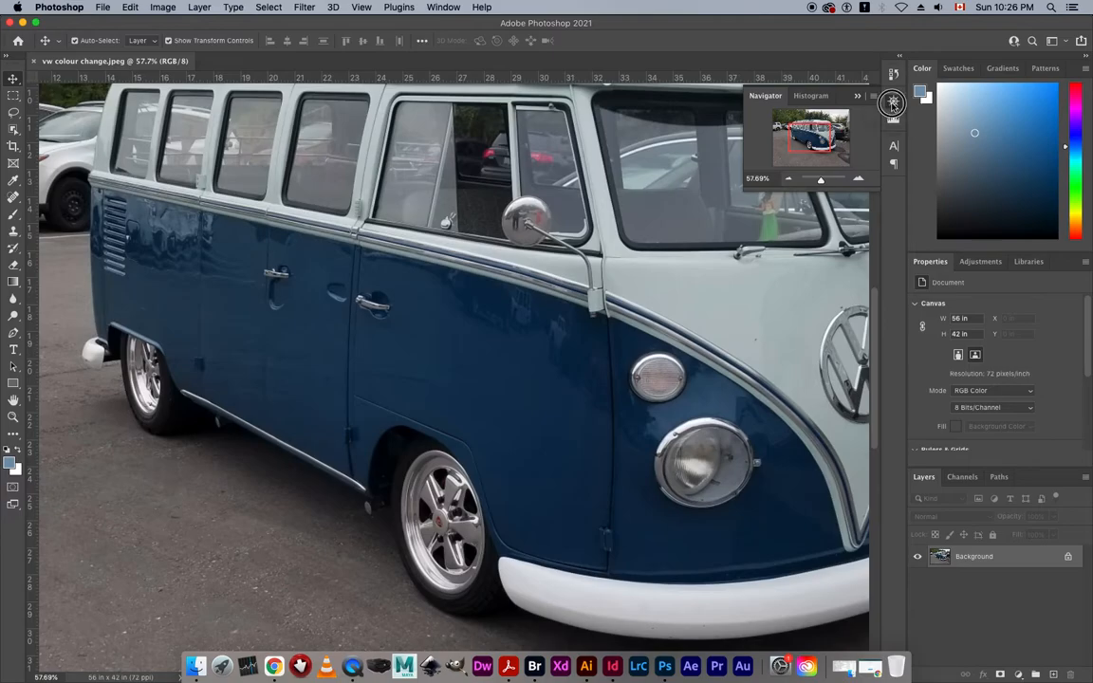
{"action": "left_click", "coordinate": [892, 102]}
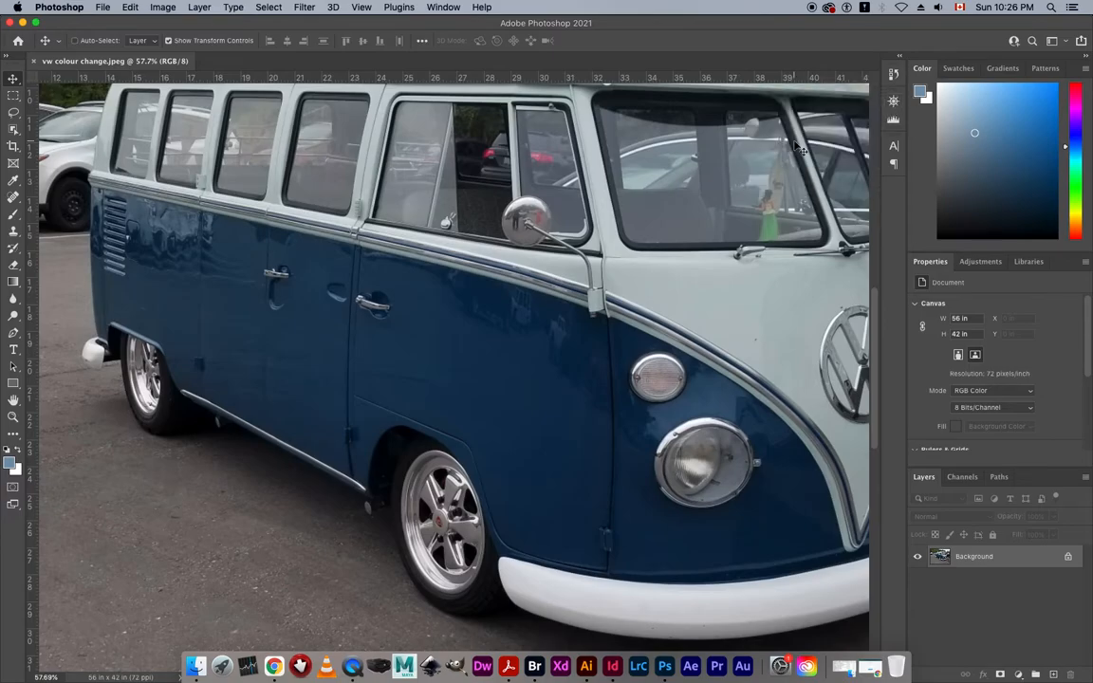
{"action": "key", "text": "super+0"}
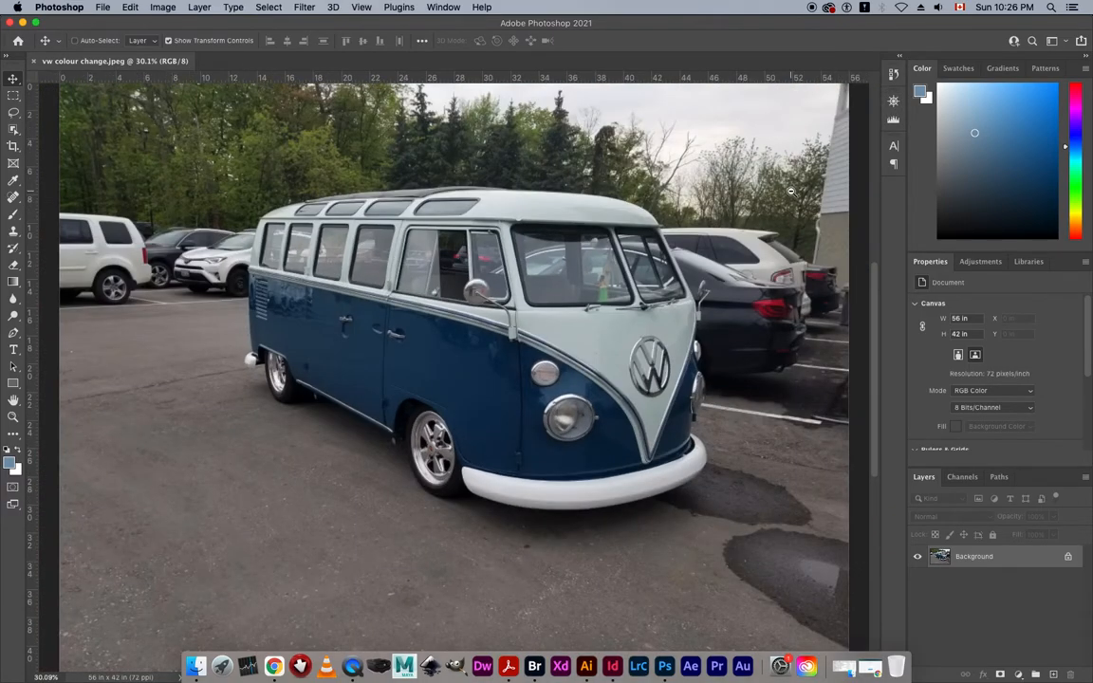
{"action": "key", "text": "super+minus"}
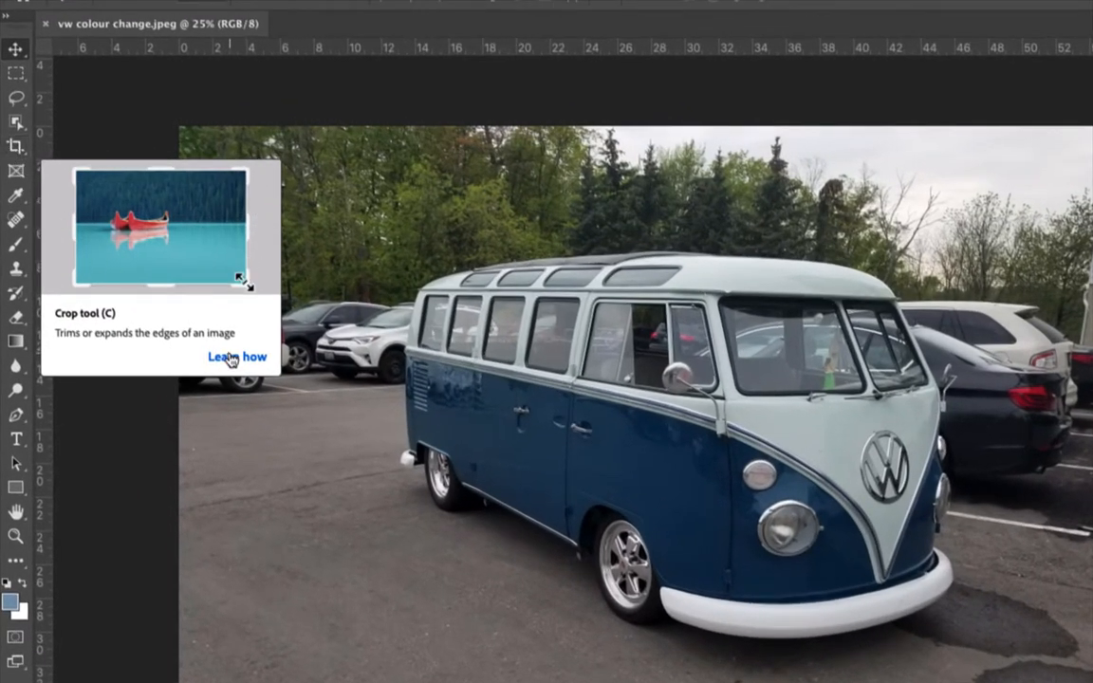
Choose the Crop tool with the 1:1 (Square) ratio preset
{"action": "left_click", "coordinate": [15, 145]}
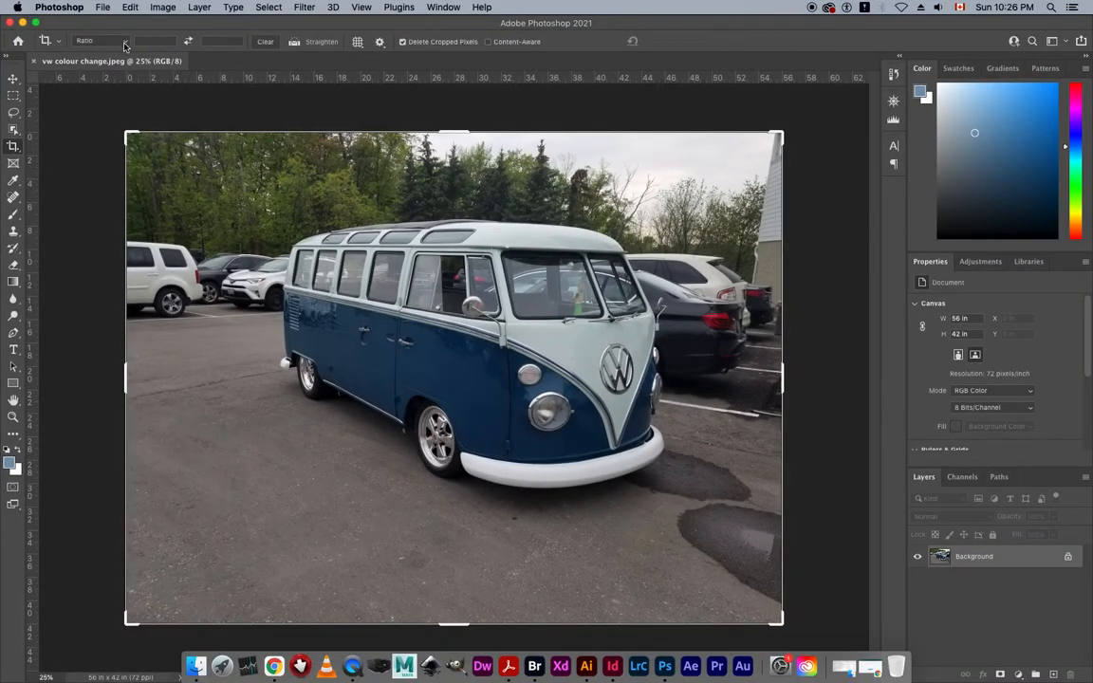
{"action": "left_click", "coordinate": [123, 46]}
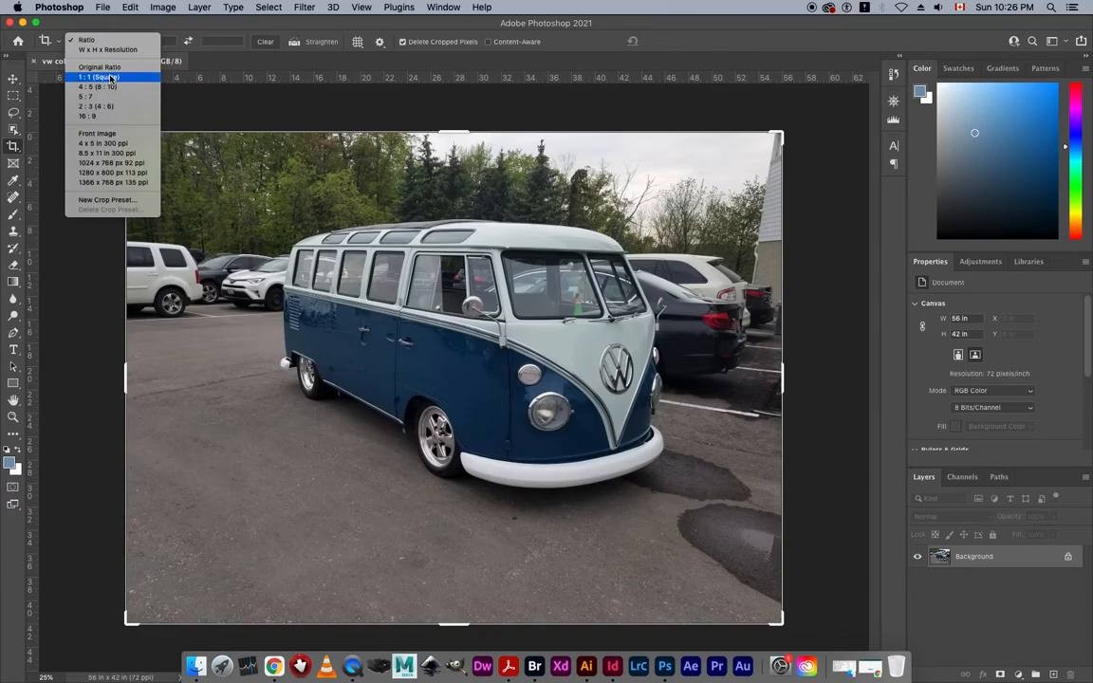
{"action": "left_click", "coordinate": [111, 77]}
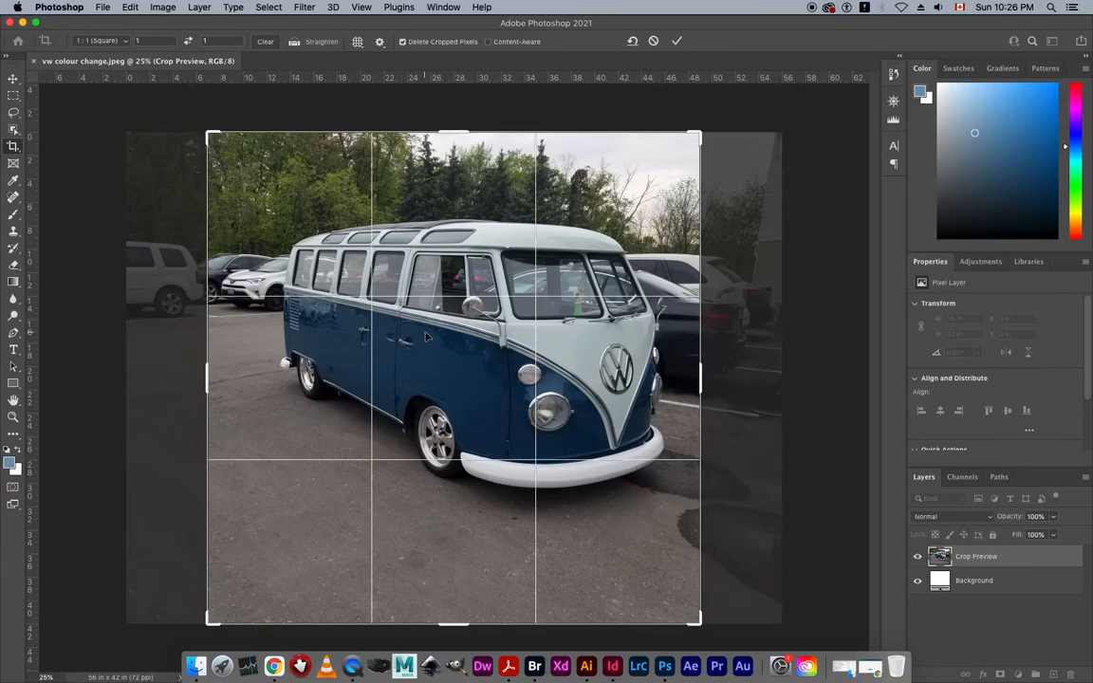
Frame the square crop around the van and commit it, leaving a 38.44 × 38.46 in canvas
{"action": "left_click_drag", "start_coordinate": [211, 619], "coordinate": [233, 603]}
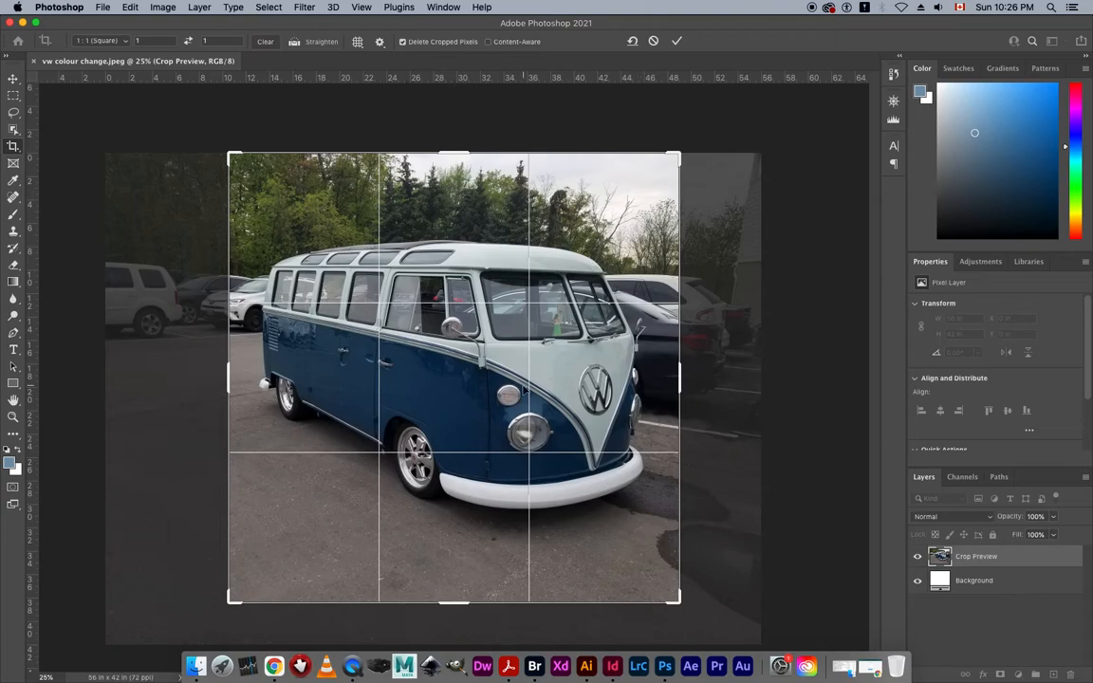
{"action": "left_click_drag", "start_coordinate": [506, 399], "coordinate": [497, 389]}
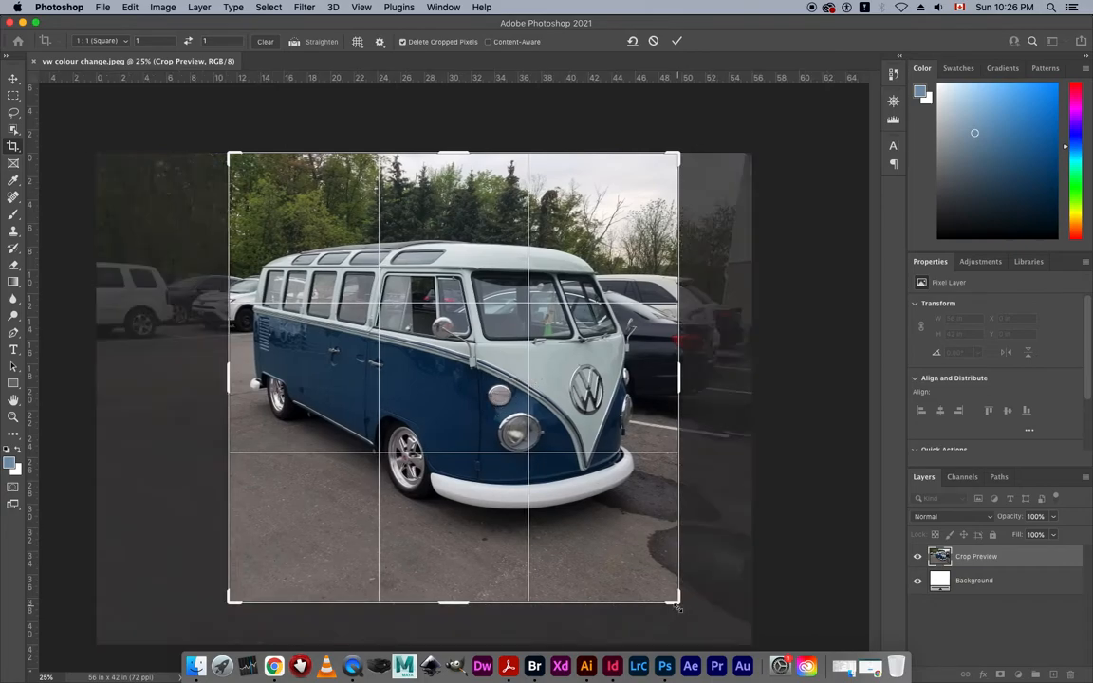
{"action": "left_click_drag", "start_coordinate": [678, 600], "coordinate": [670, 590]}
{"action": "left_click_drag", "start_coordinate": [482, 399], "coordinate": [481, 390]}
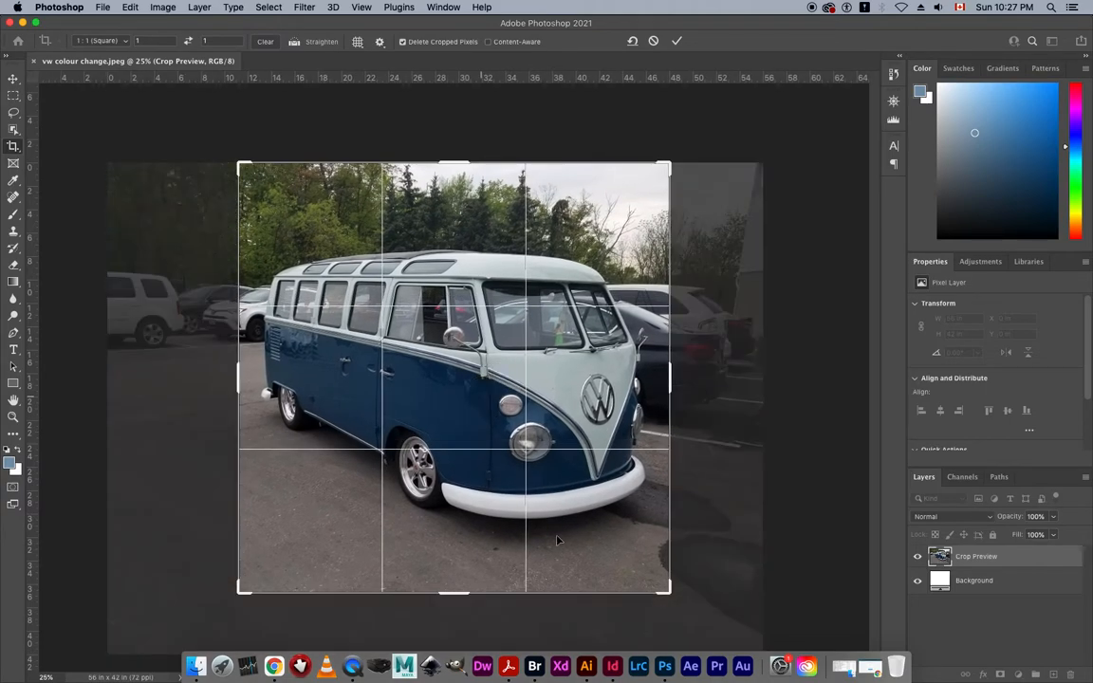
{"action": "left_click_drag", "start_coordinate": [665, 590], "coordinate": [674, 592]}
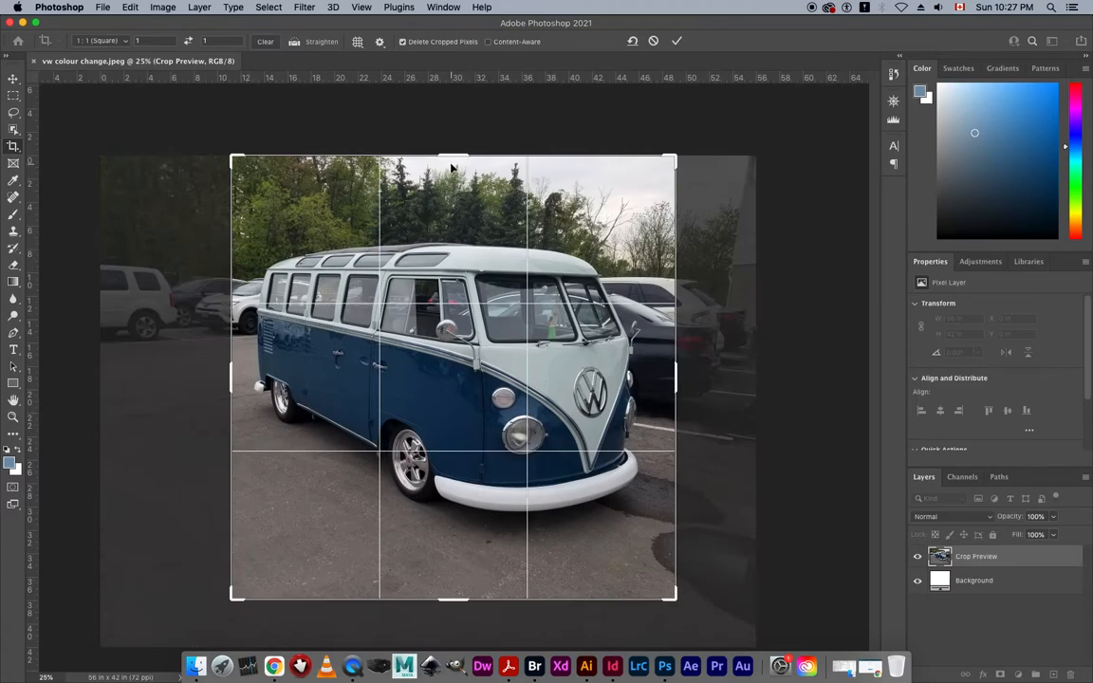
{"action": "left_click_drag", "start_coordinate": [677, 599], "coordinate": [679, 602]}
{"action": "left_click_drag", "start_coordinate": [549, 413], "coordinate": [563, 406]}
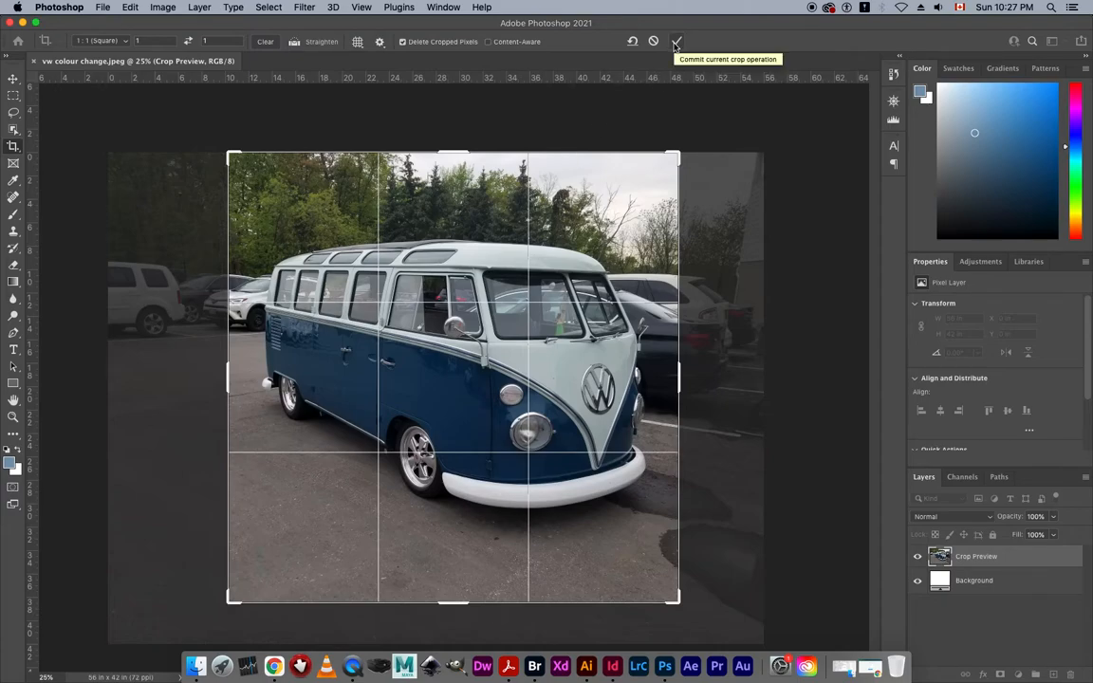
{"action": "key", "text": "Return"}
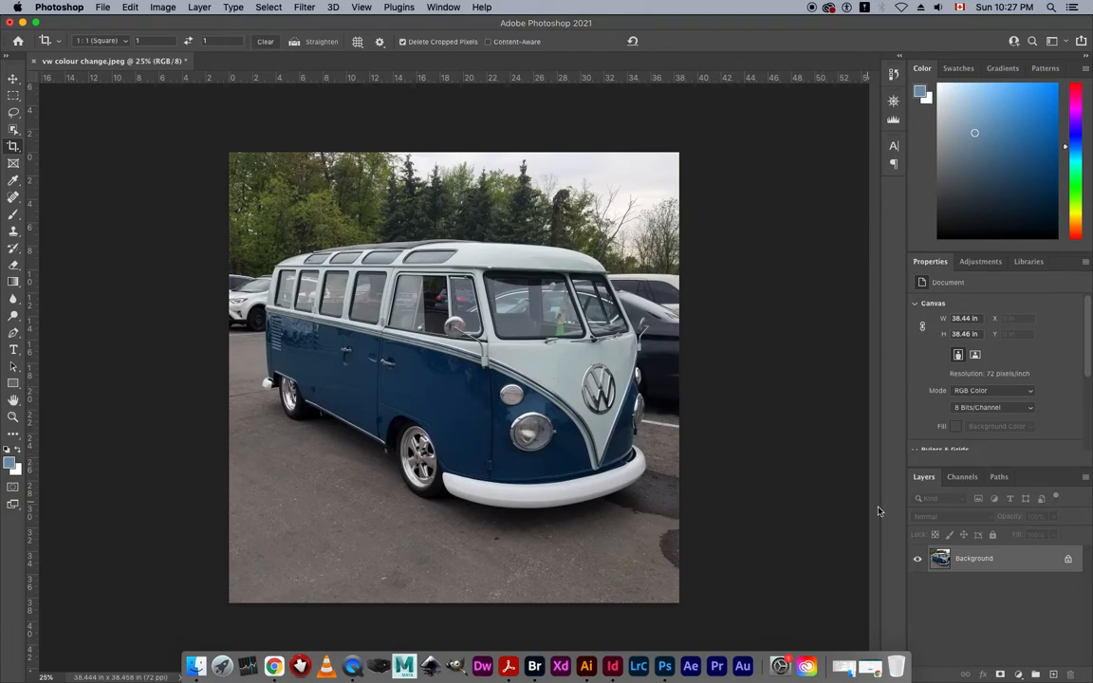
Open Image > Adjustments > Replace Color and move its dialog clear of the van
{"action": "left_click", "coordinate": [165, 8]}
{"action": "mouse_move", "coordinate": [151, 47]}
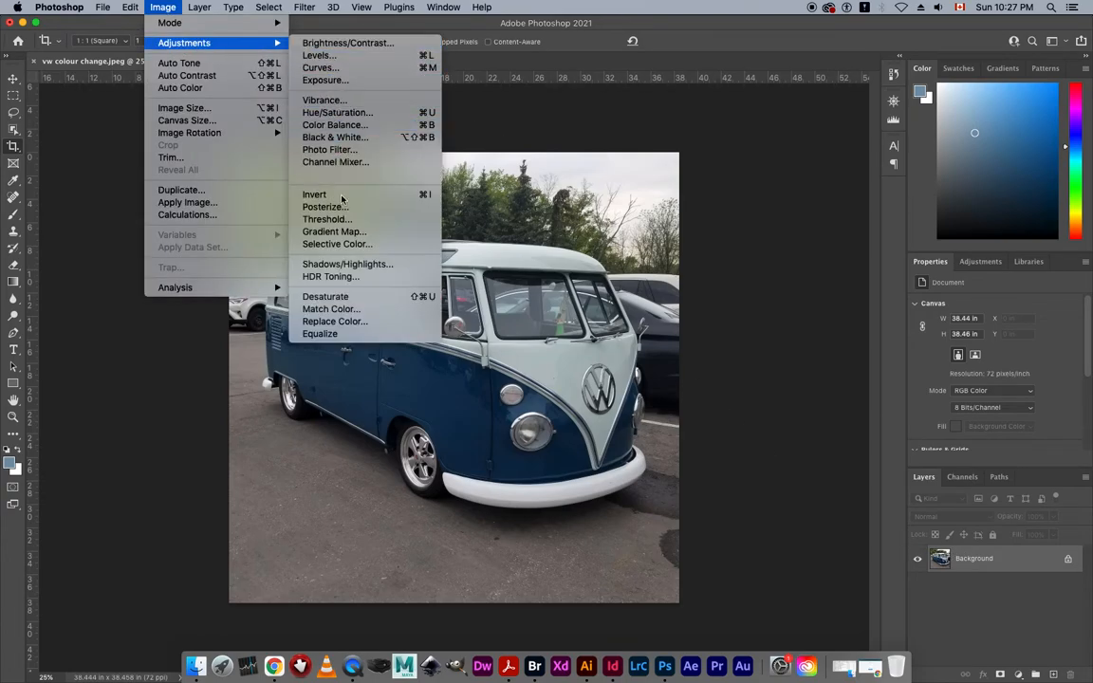
{"action": "left_click", "coordinate": [360, 322]}
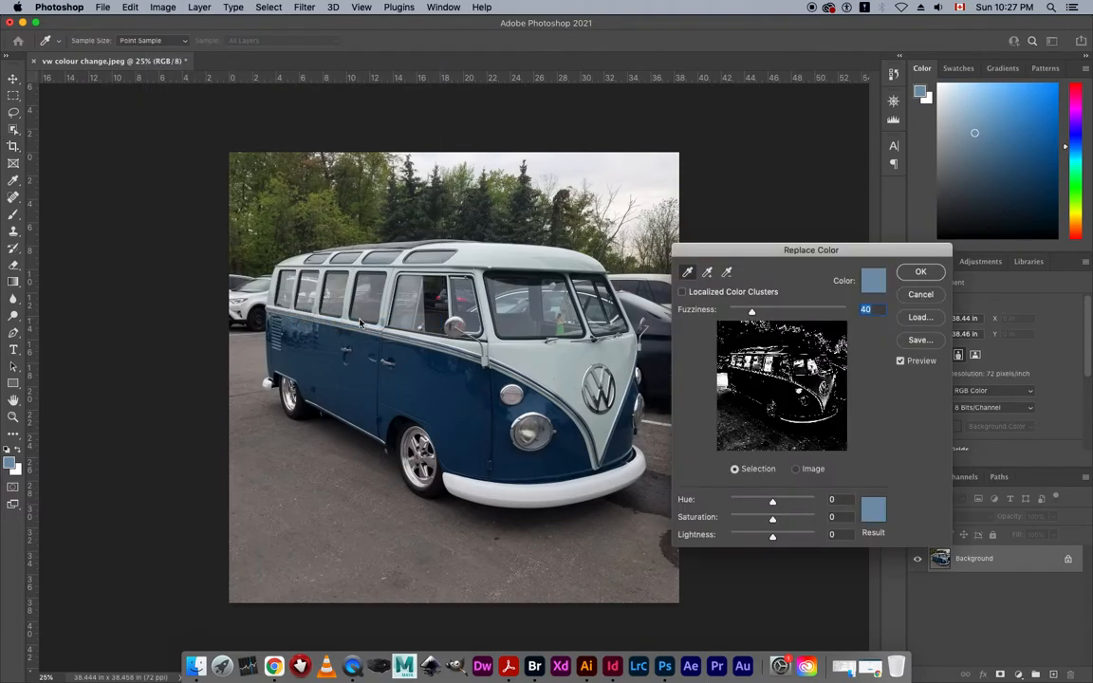
{"action": "left_click_drag", "start_coordinate": [719, 249], "coordinate": [711, 233]}
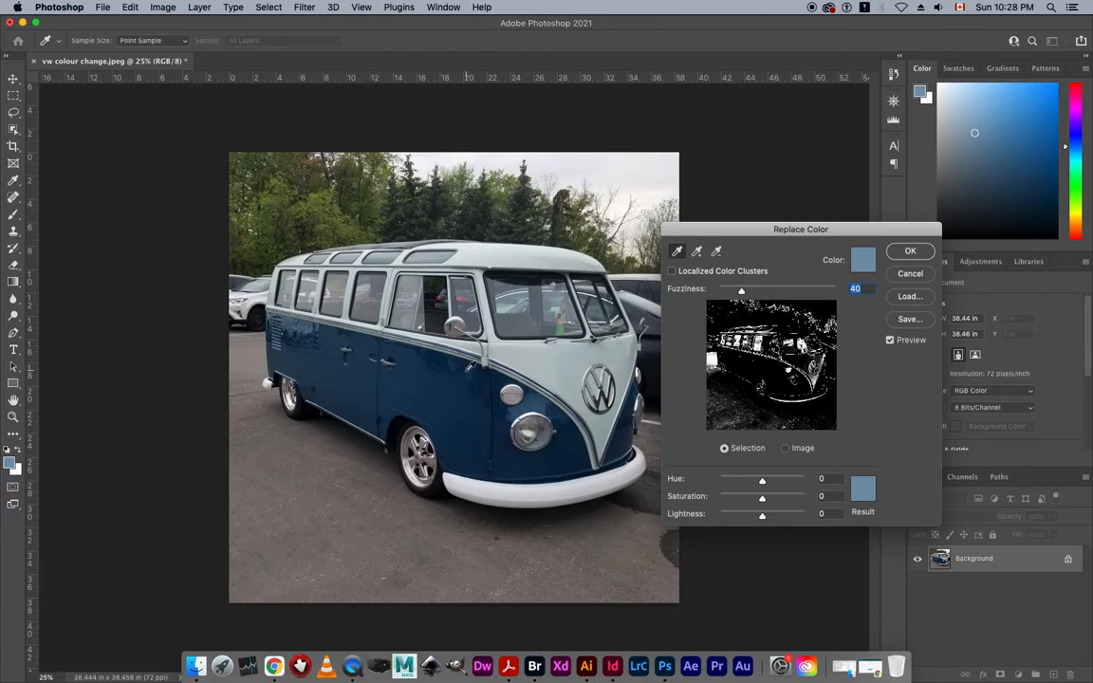
Sample the van's blue body and front with add-to-sample, dragging Hue to +117
{"action": "left_click", "coordinate": [697, 253]}
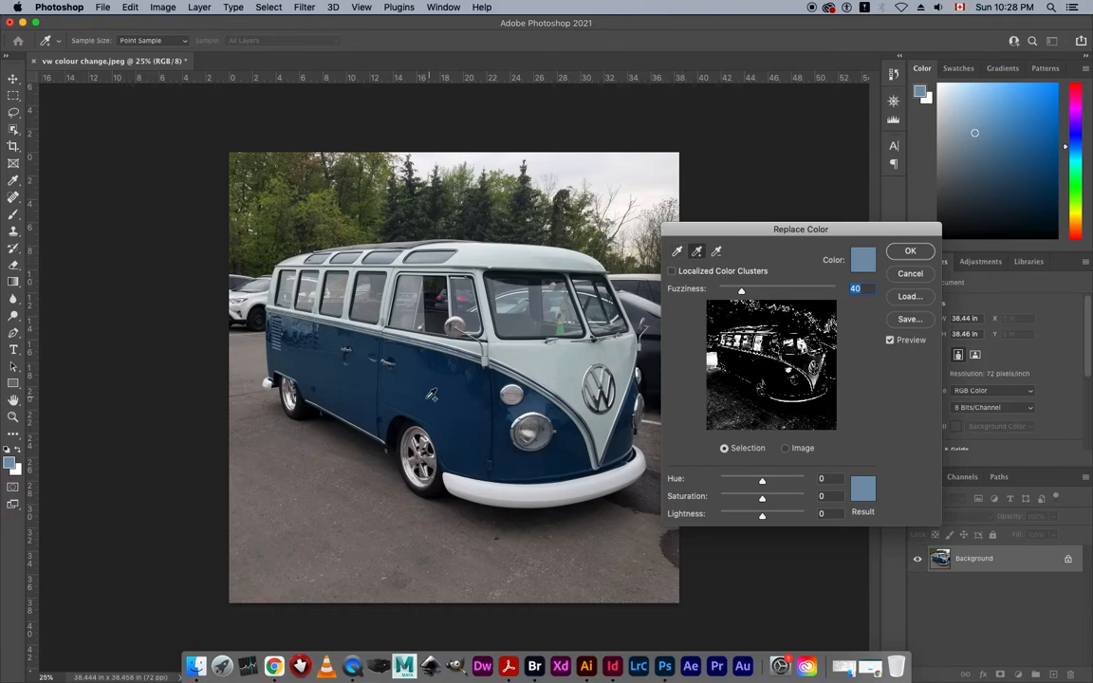
{"action": "left_click", "coordinate": [482, 373]}
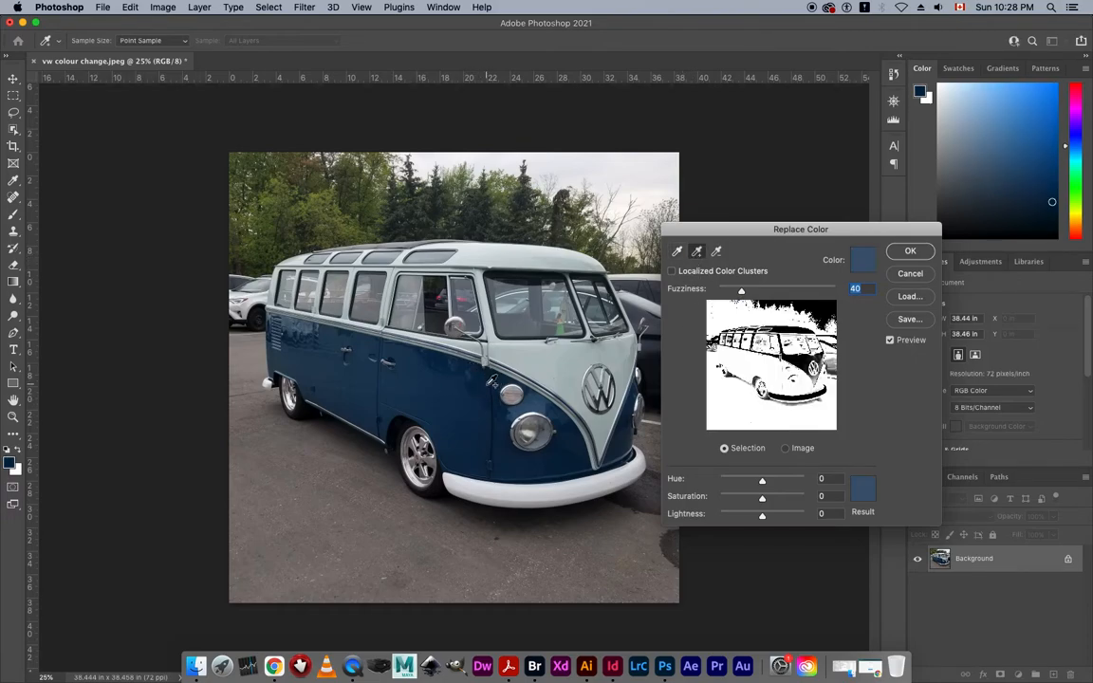
{"action": "left_click", "coordinate": [547, 411]}
{"action": "left_click", "coordinate": [562, 421]}
{"action": "left_click", "coordinate": [568, 425]}
{"action": "left_click_drag", "start_coordinate": [762, 480], "coordinate": [790, 481]}
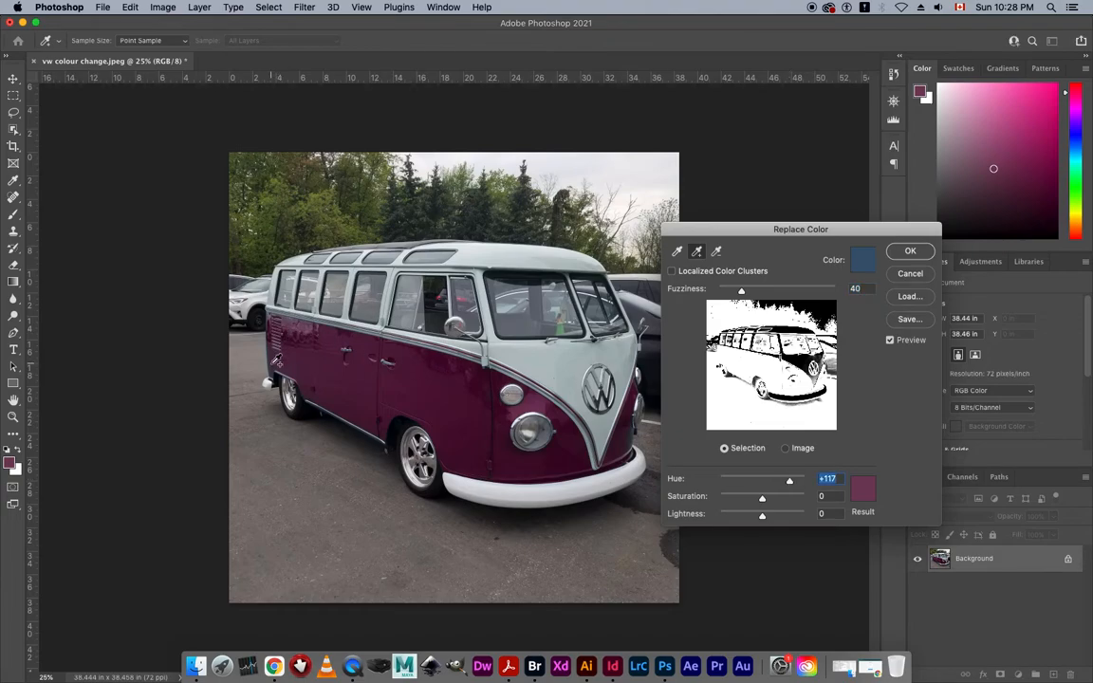
Add the blue at the van's rear to the sample, checking it up close
{"action": "left_click", "coordinate": [272, 366]}
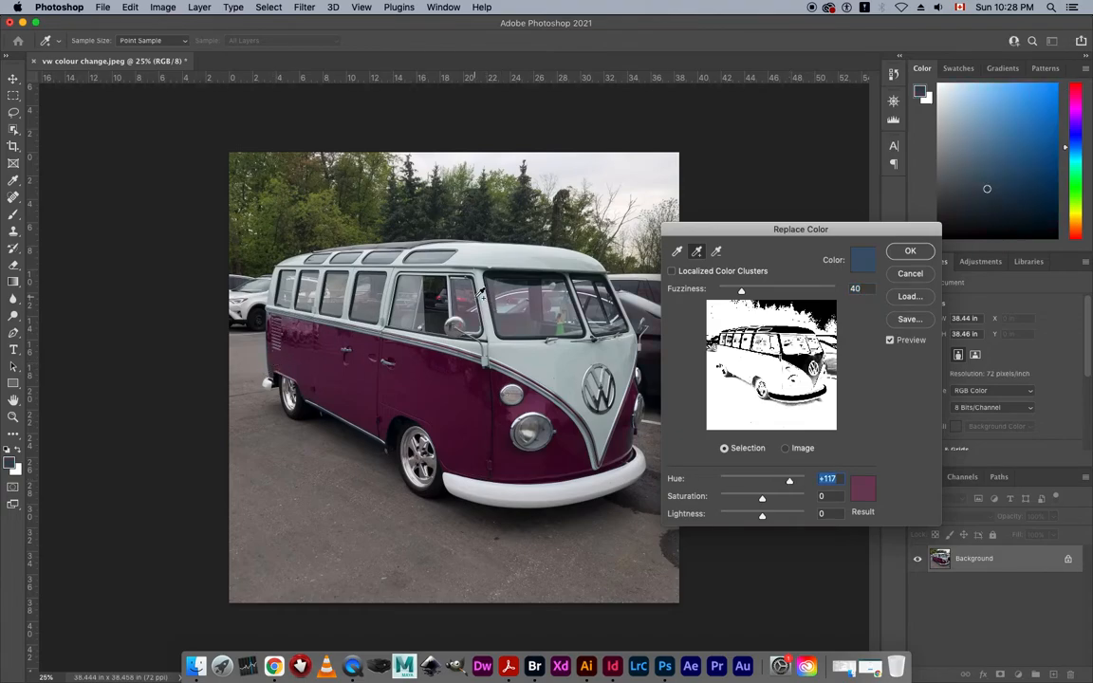
{"action": "left_click", "coordinate": [271, 368]}
{"action": "left_click", "coordinate": [273, 324], "text": "super"}
{"action": "left_click_drag", "start_coordinate": [273, 325], "coordinate": [324, 353]}
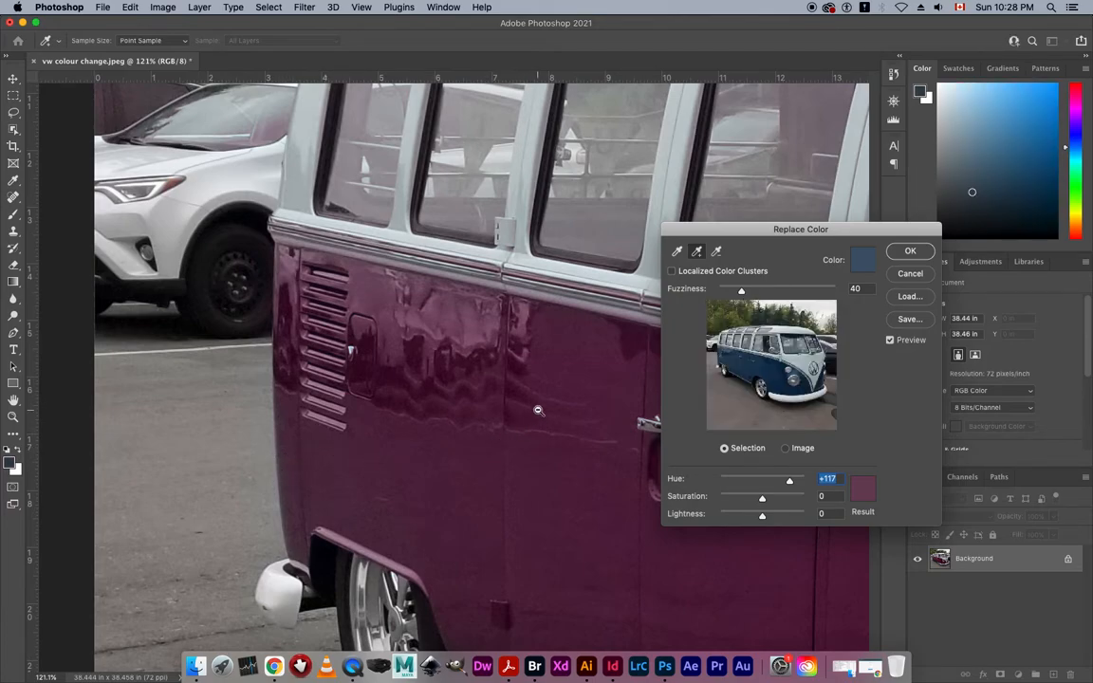
{"action": "left_click", "coordinate": [564, 374], "text": "alt+super"}
{"action": "left_click", "coordinate": [564, 373], "text": "alt+super"}
{"action": "left_click", "coordinate": [563, 373], "text": "alt+super"}
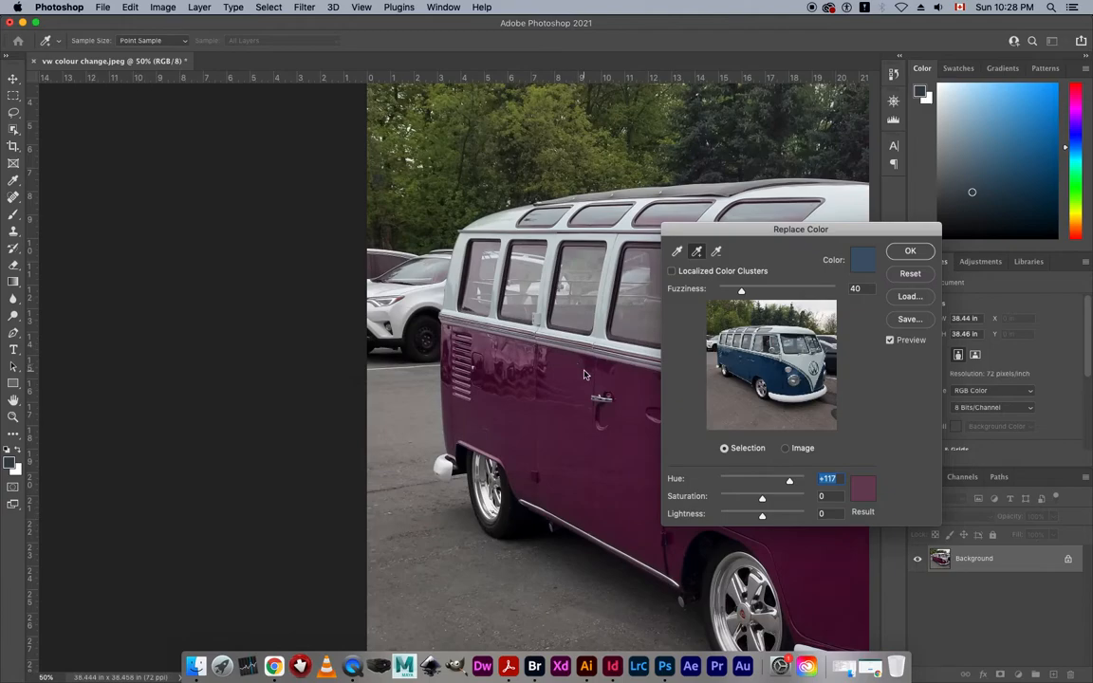
{"action": "left_click", "coordinate": [522, 334], "text": "alt+super"}
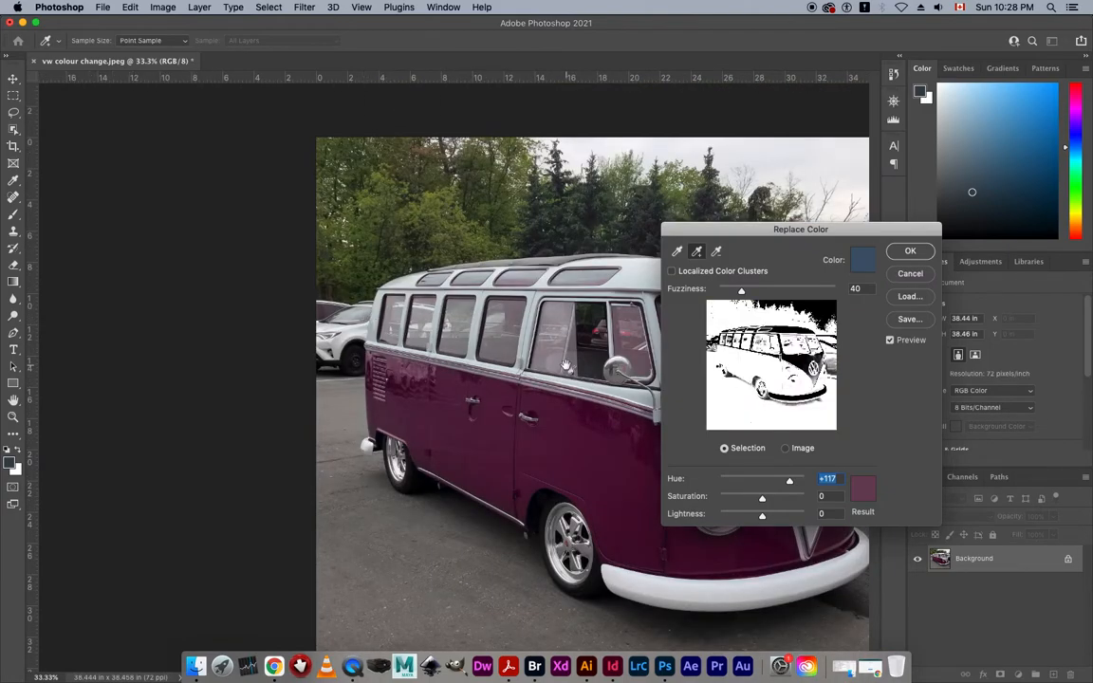
{"action": "scroll", "coordinate": [393, 368], "scroll_direction": "right", "scroll_amount": 10}
{"action": "left_click_drag", "start_coordinate": [284, 325], "coordinate": [271, 323]}
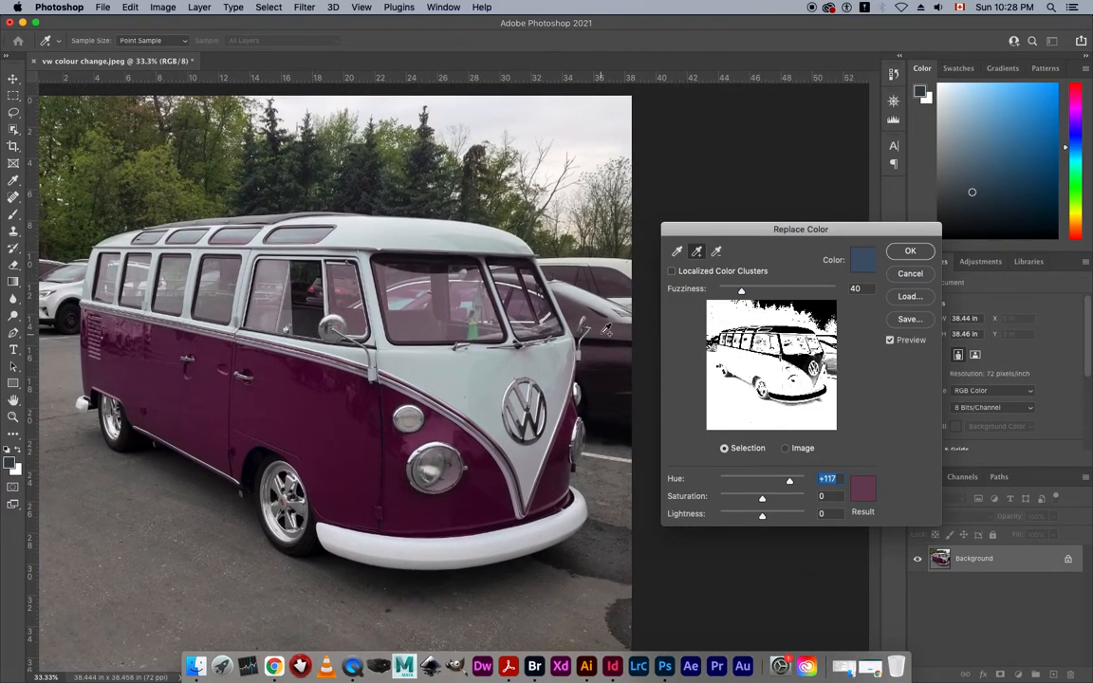
Cancel the purple preview and convert the Background into a regular layer
{"action": "left_click", "coordinate": [911, 277]}
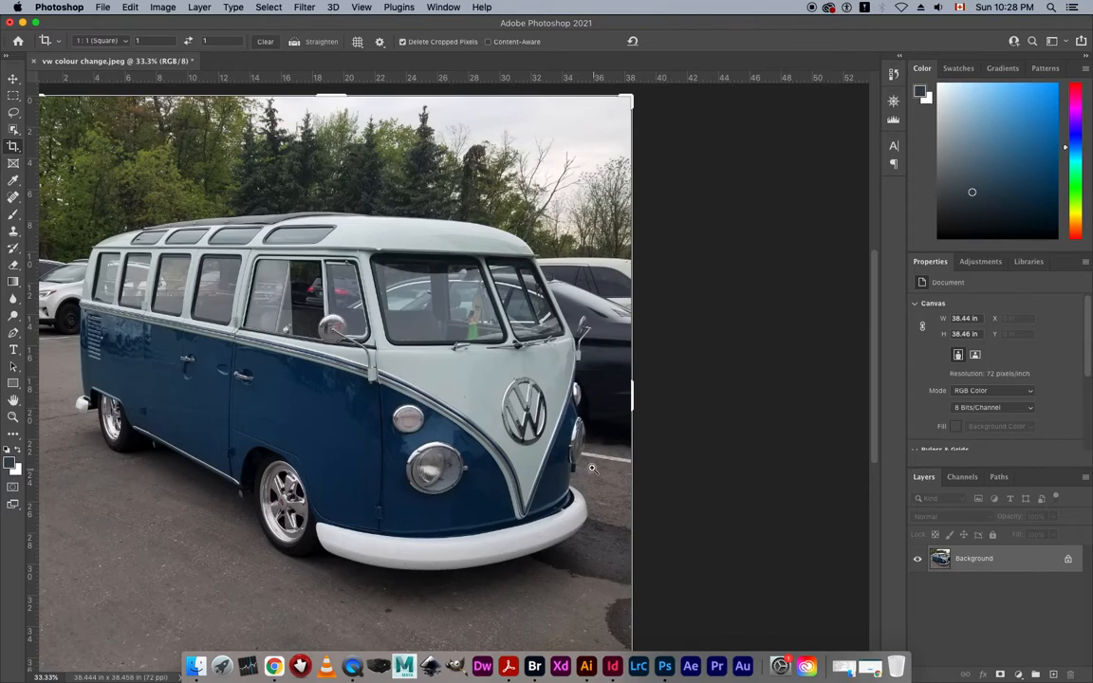
{"action": "key", "text": "super+minus"}
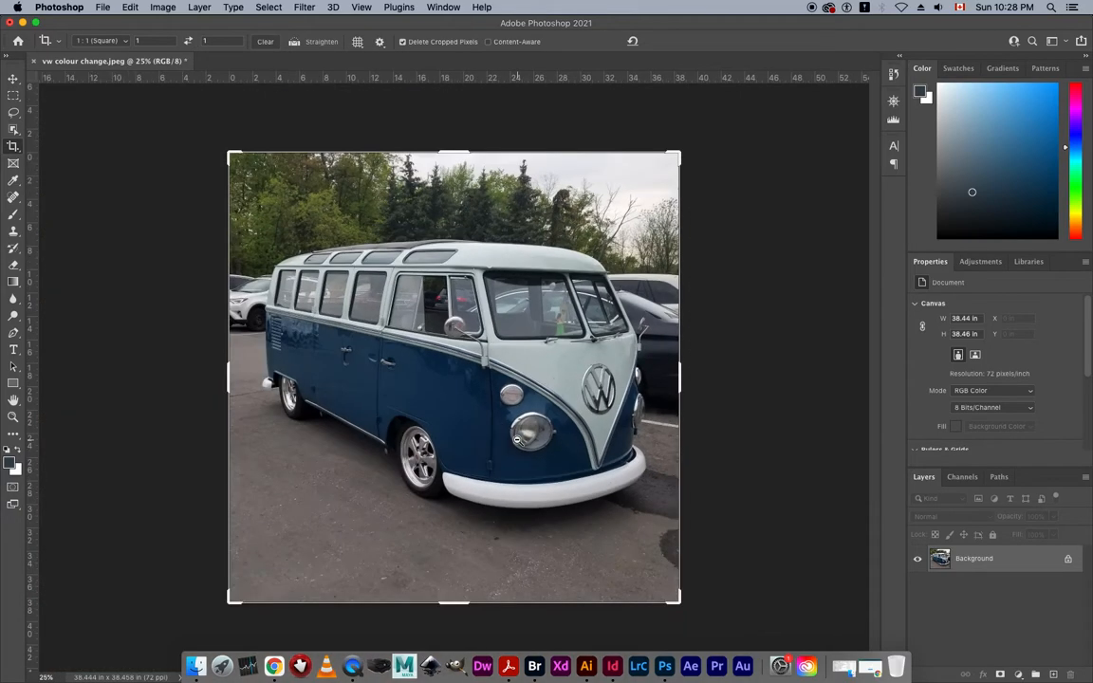
{"action": "right_click", "coordinate": [991, 563]}
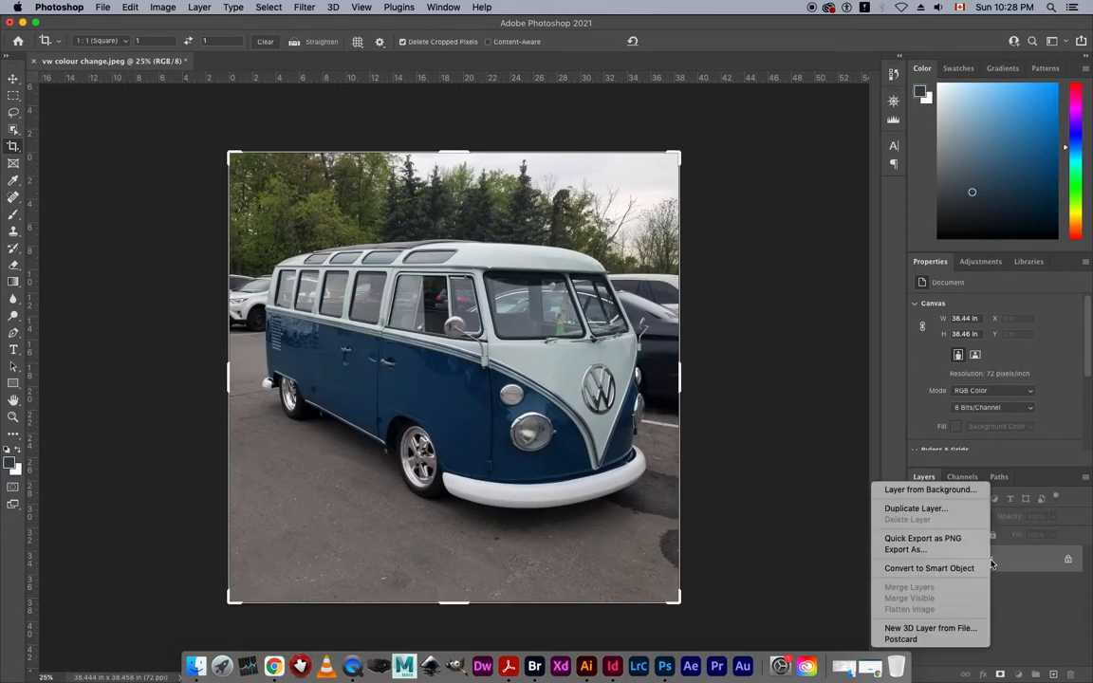
{"action": "left_click", "coordinate": [1008, 564]}
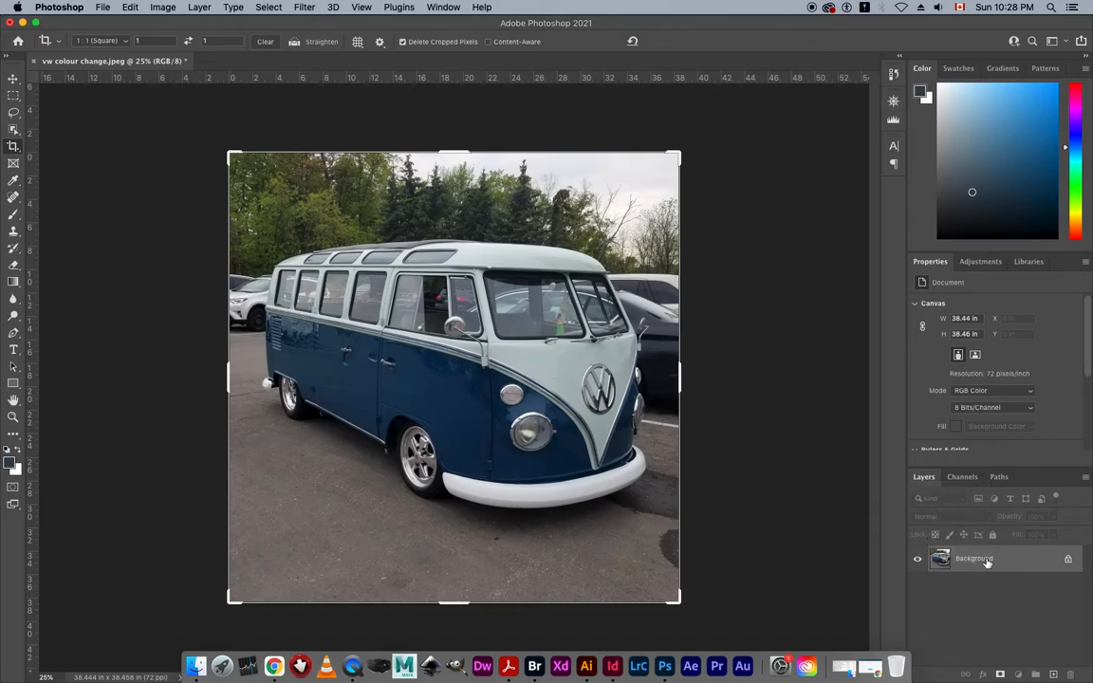
{"action": "key", "text": "Return"}
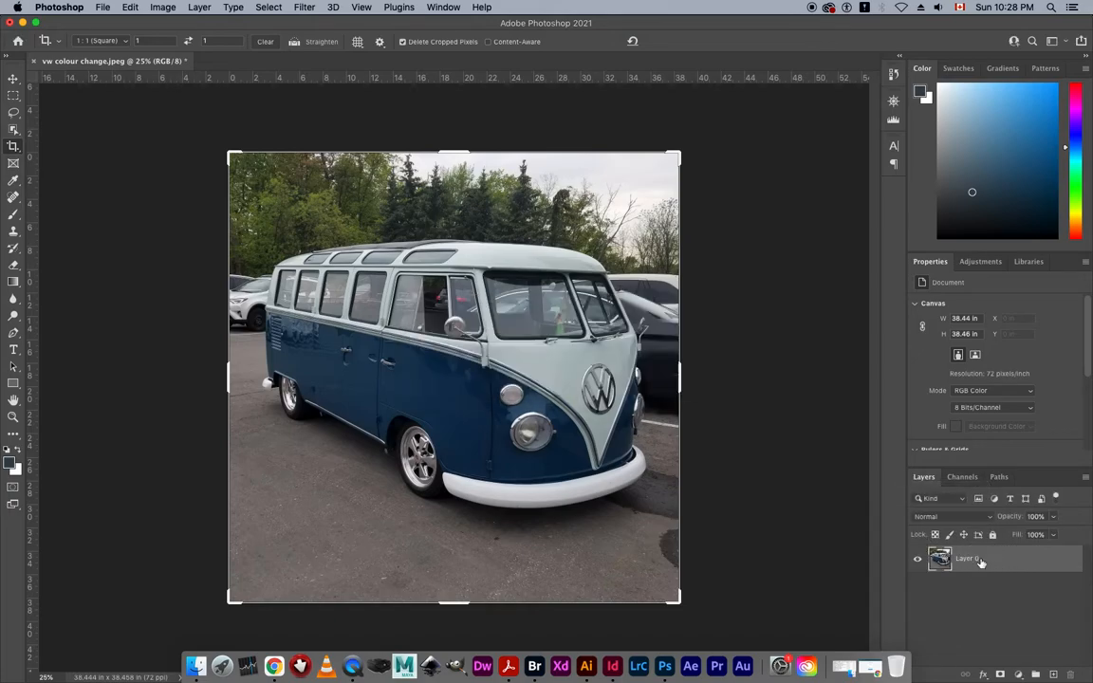
Rename the layer to org and duplicate it as org copy
{"action": "left_click", "coordinate": [14, 79]}
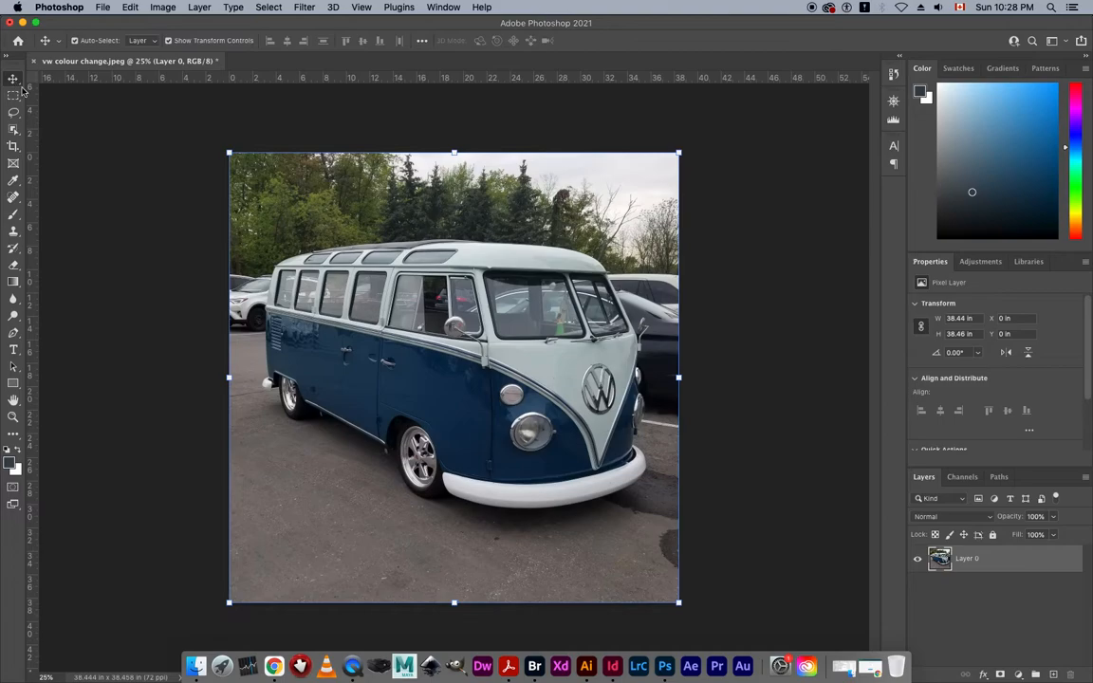
{"action": "double_click", "coordinate": [978, 559]}
{"action": "type", "text": "org"}
{"action": "key", "text": "Return"}
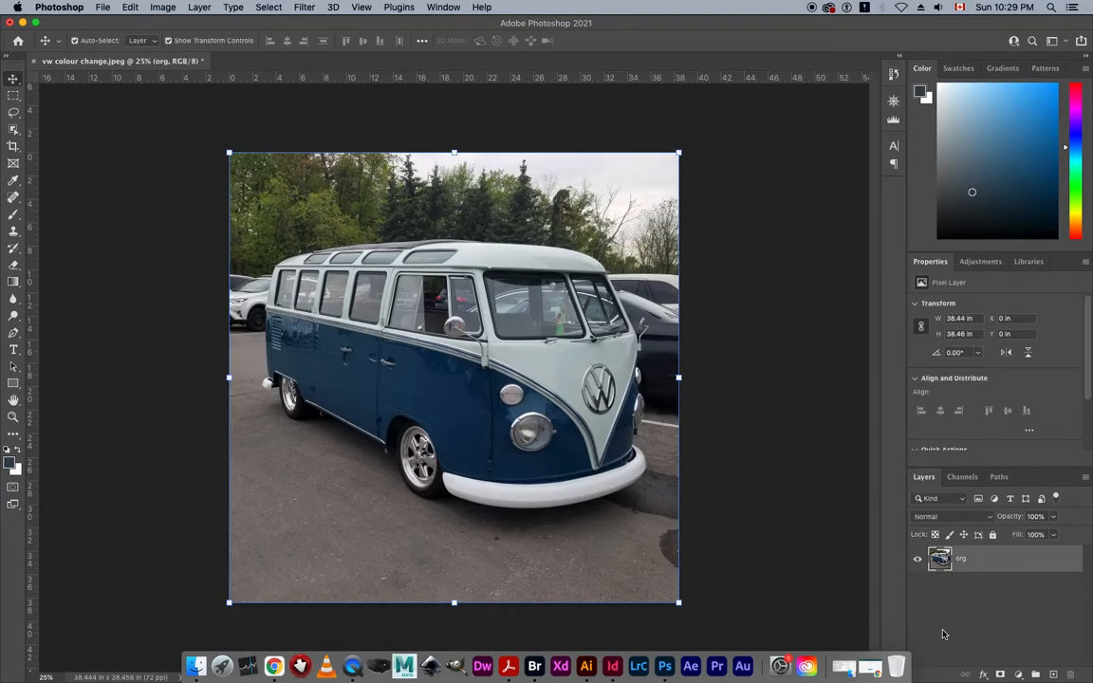
{"action": "right_click", "coordinate": [972, 560]}
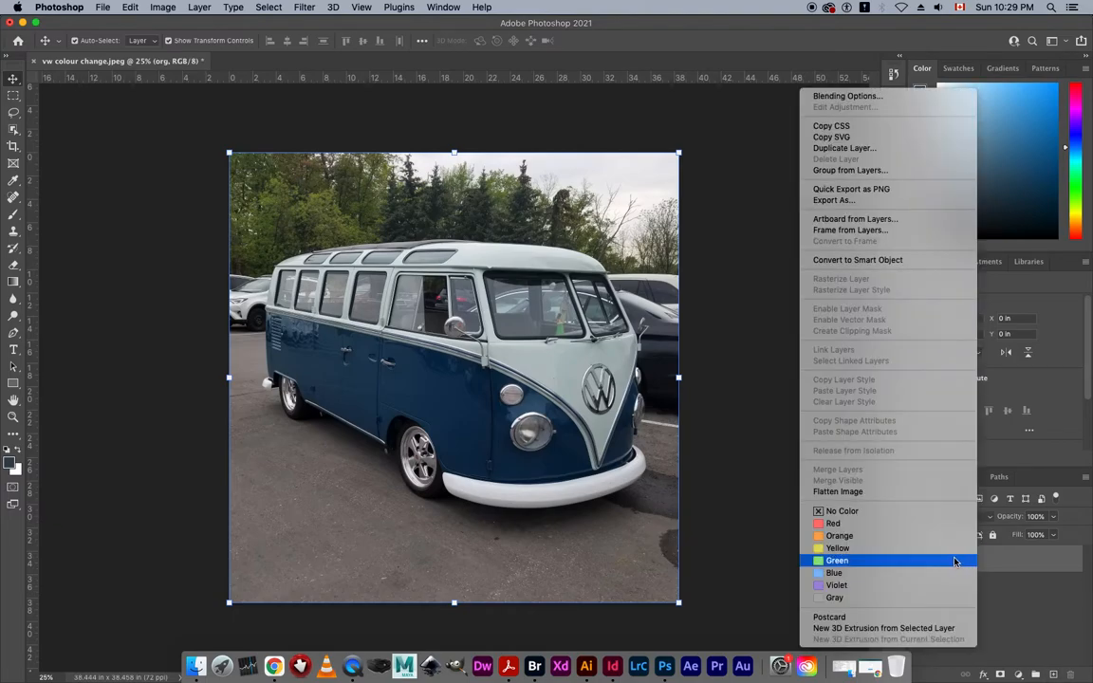
{"action": "left_click", "coordinate": [847, 148]}
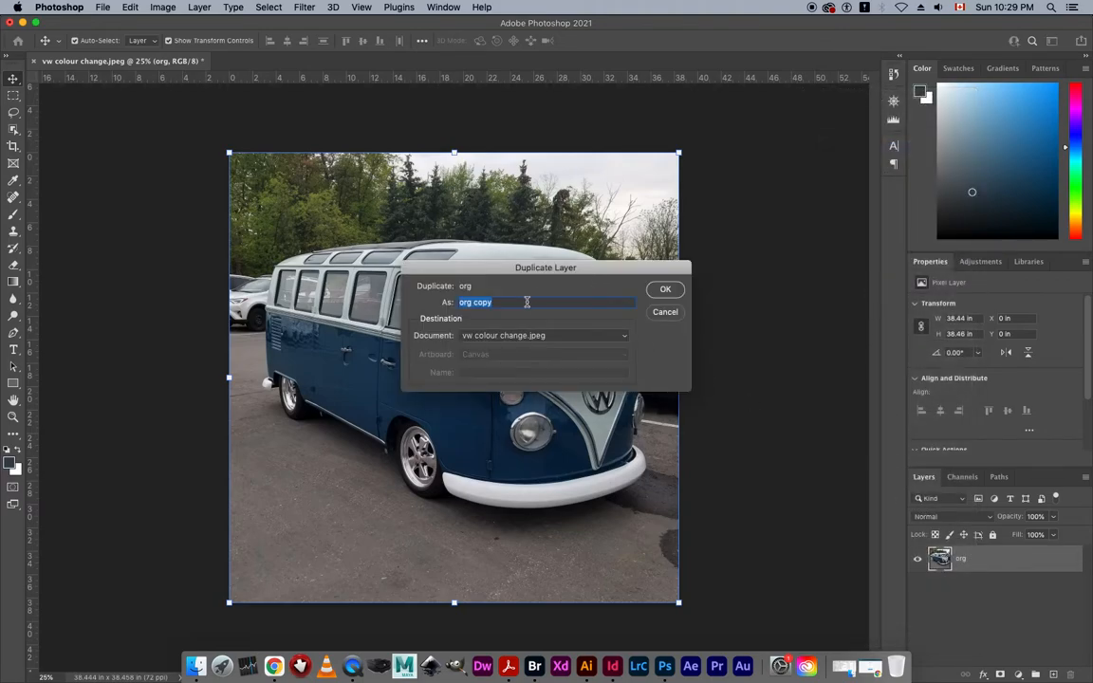
{"action": "left_click", "coordinate": [664, 289]}
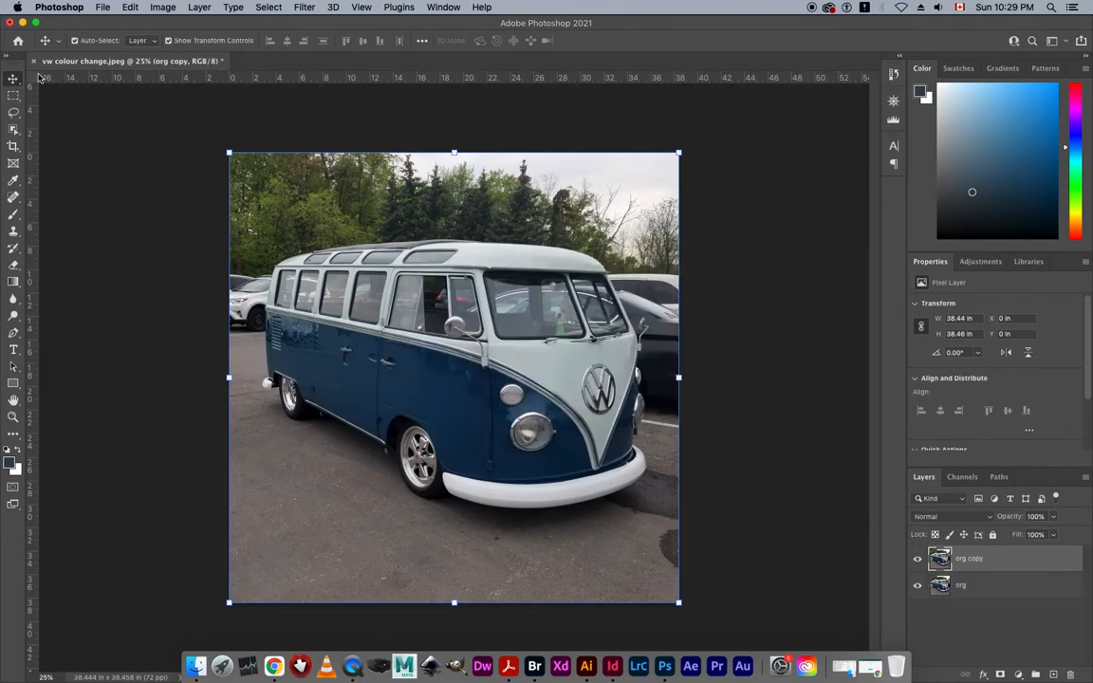
Slide org copy toward the centre, then revert to the Duplicate Layer history state
{"action": "left_click_drag", "start_coordinate": [422, 313], "coordinate": [545, 345]}
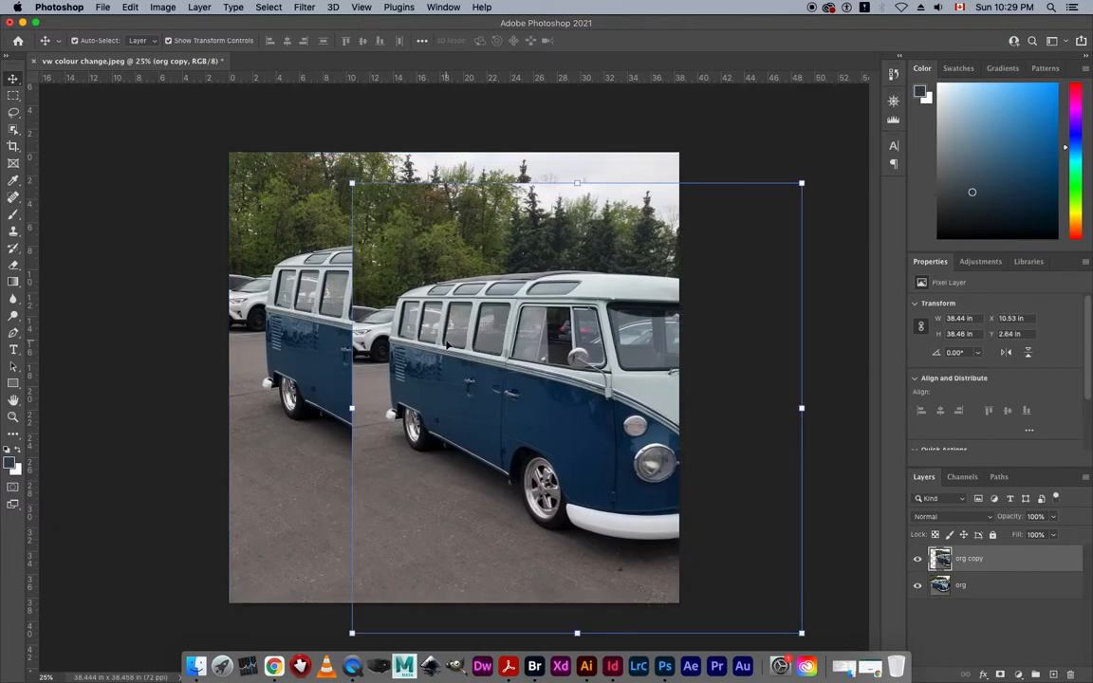
{"action": "left_click_drag", "start_coordinate": [483, 376], "coordinate": [563, 358]}
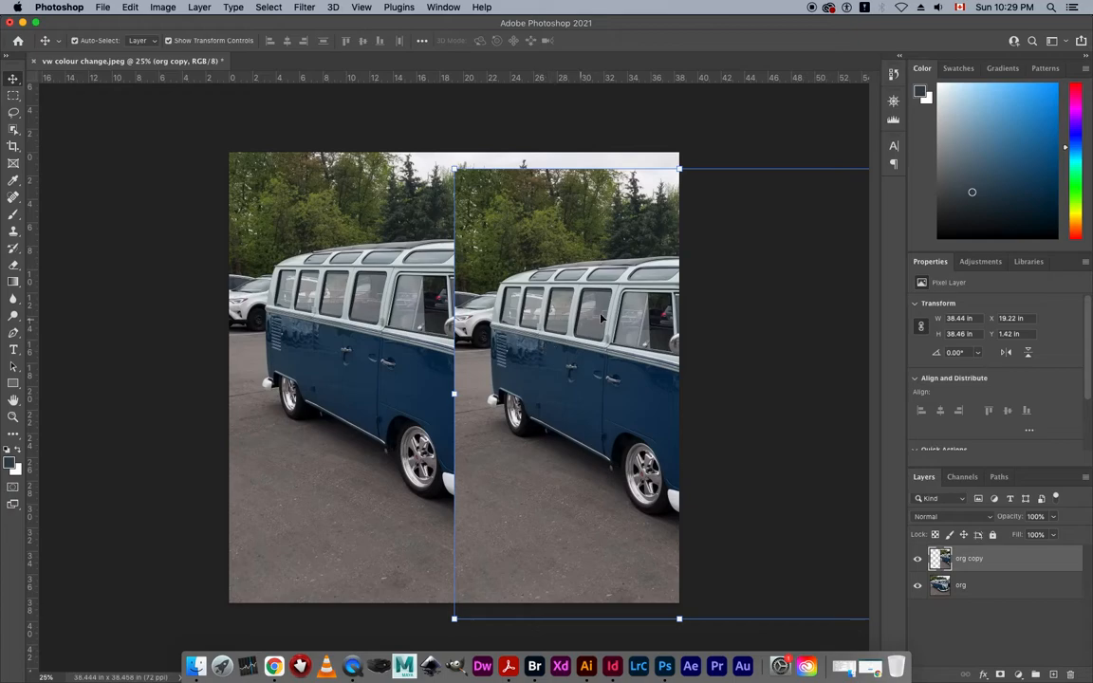
{"action": "left_click", "coordinate": [894, 75]}
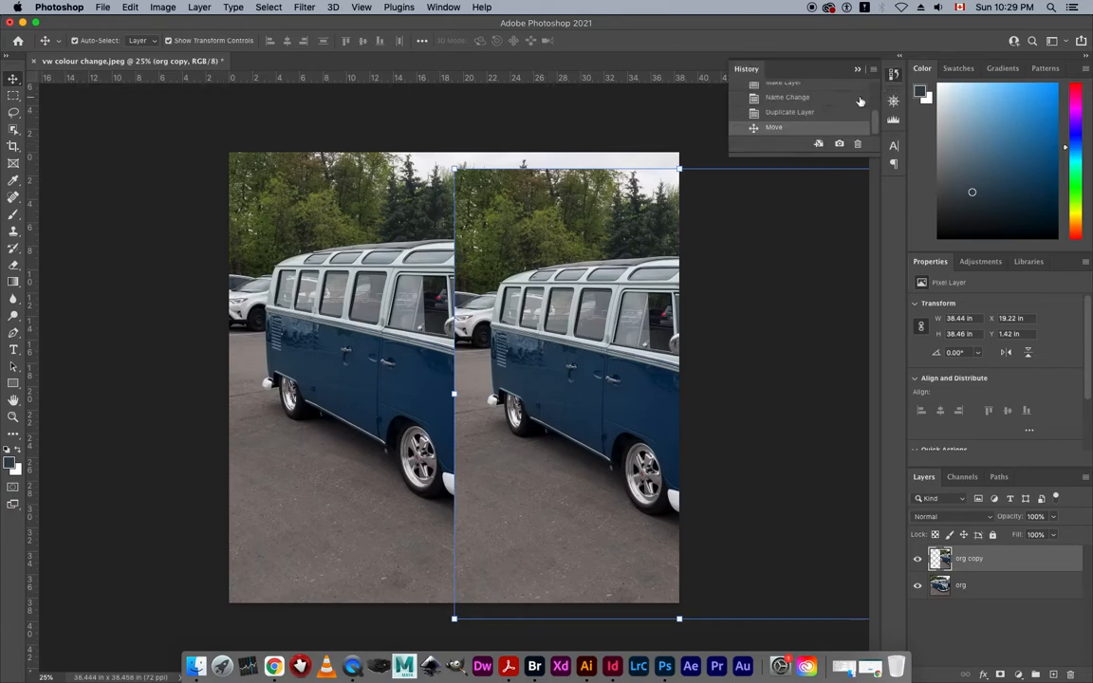
{"action": "left_click_drag", "start_coordinate": [836, 152], "coordinate": [820, 200]}
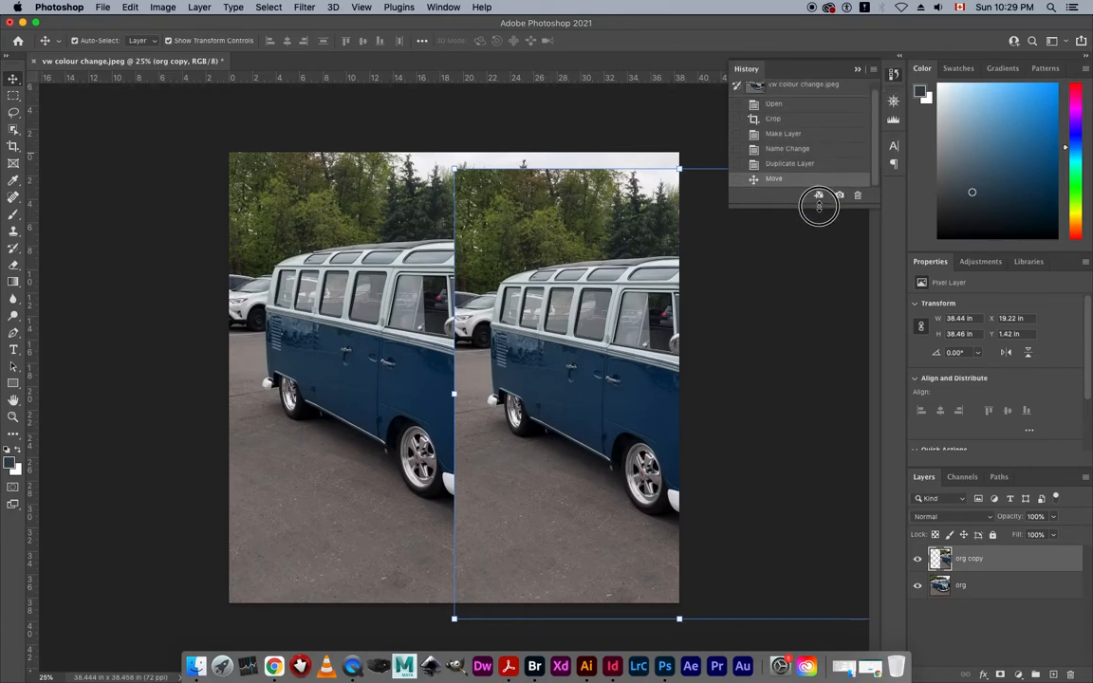
{"action": "left_click", "coordinate": [795, 167]}
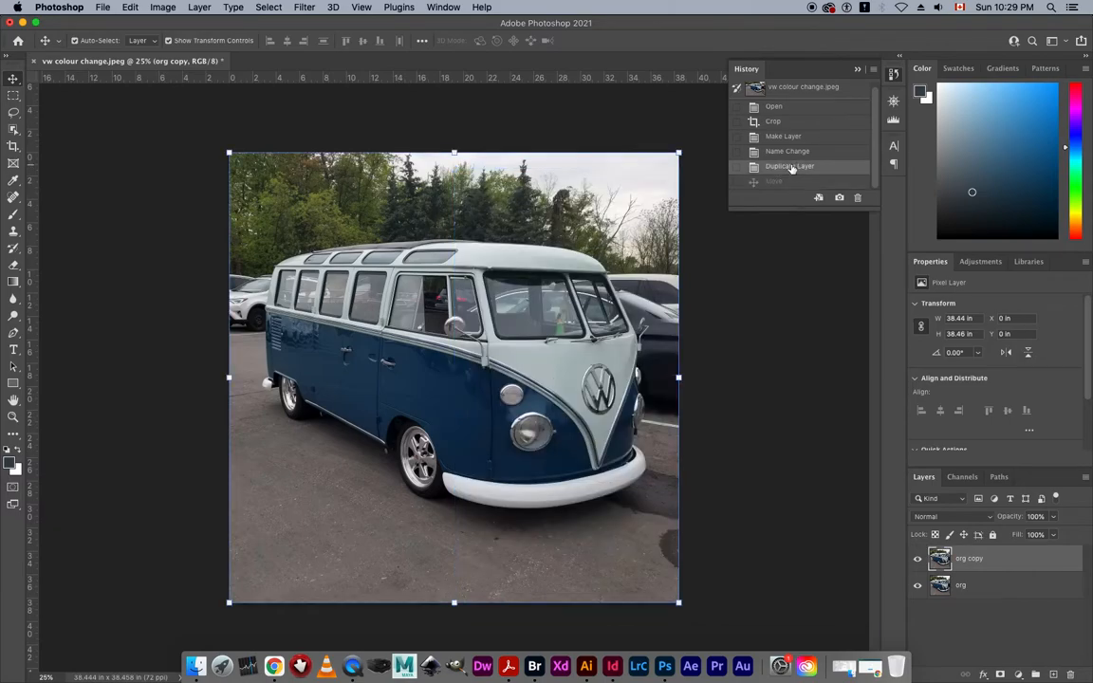
{"action": "left_click", "coordinate": [785, 180]}
{"action": "left_click", "coordinate": [784, 169]}
Redo and undo the move, settling again on the unmoved Duplicate Layer state
{"action": "left_click", "coordinate": [130, 8]}
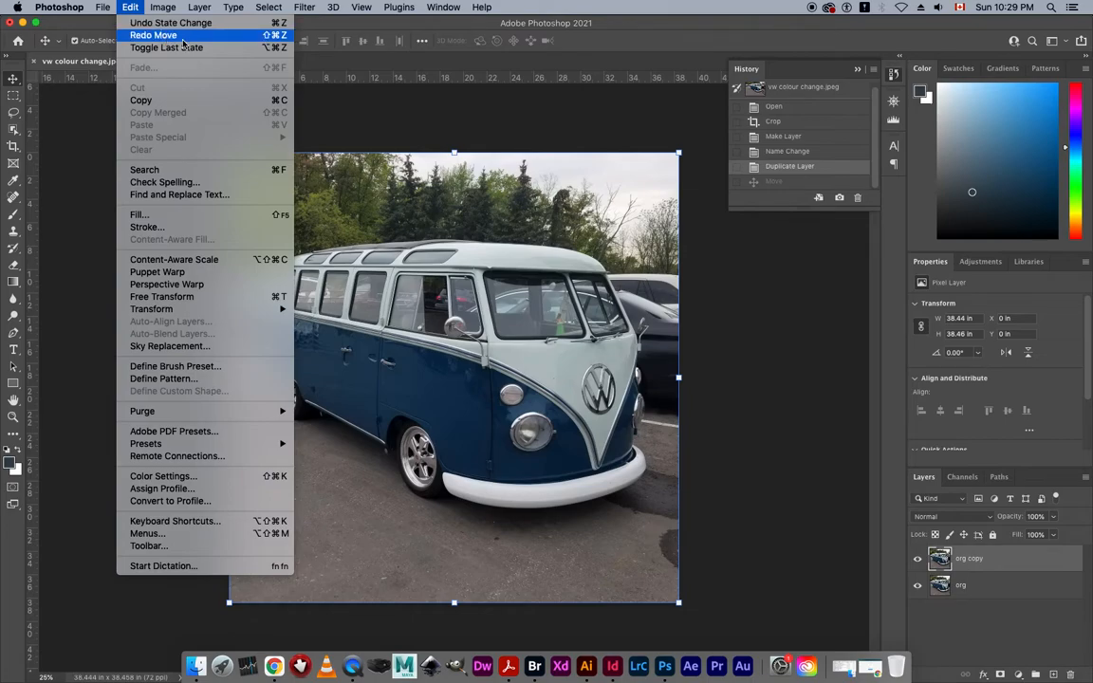
{"action": "left_click", "coordinate": [87, 146]}
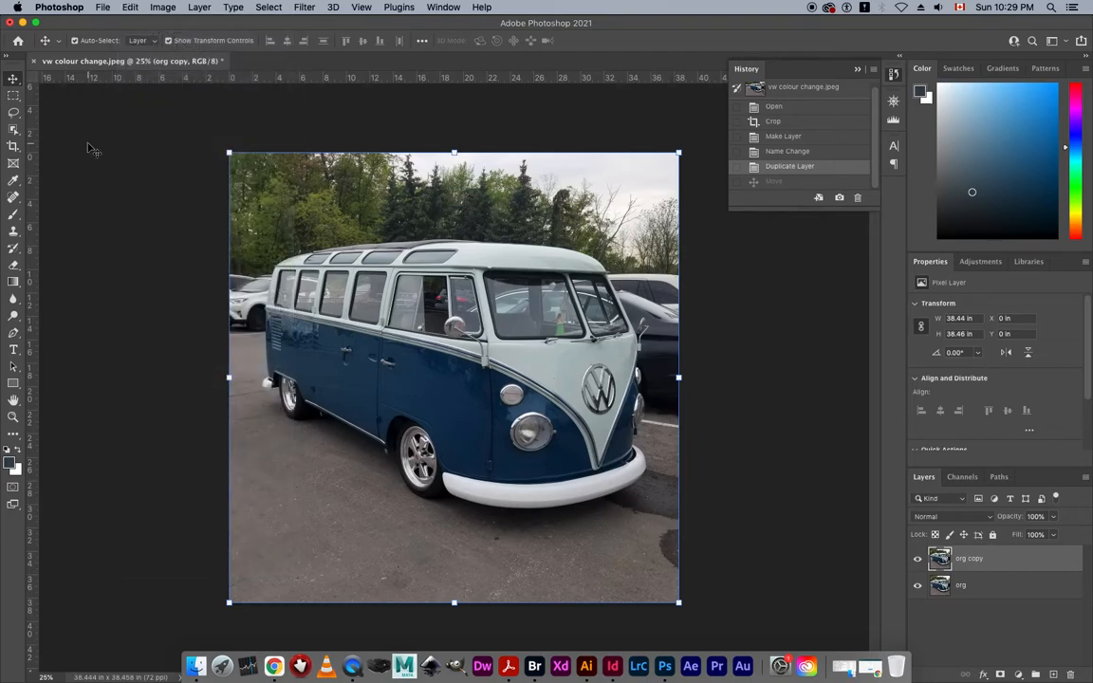
{"action": "key", "text": "super+shift+z"}
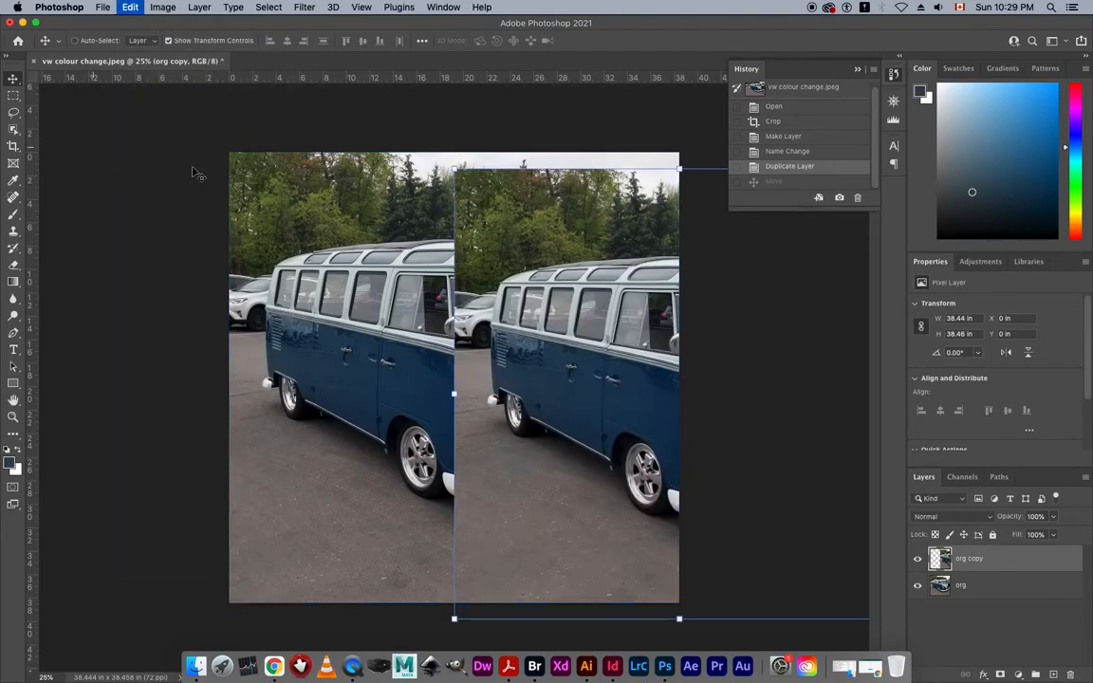
{"action": "key", "text": "super+z"}
{"action": "key", "text": "super+z"}
{"action": "key", "text": "super+z"}
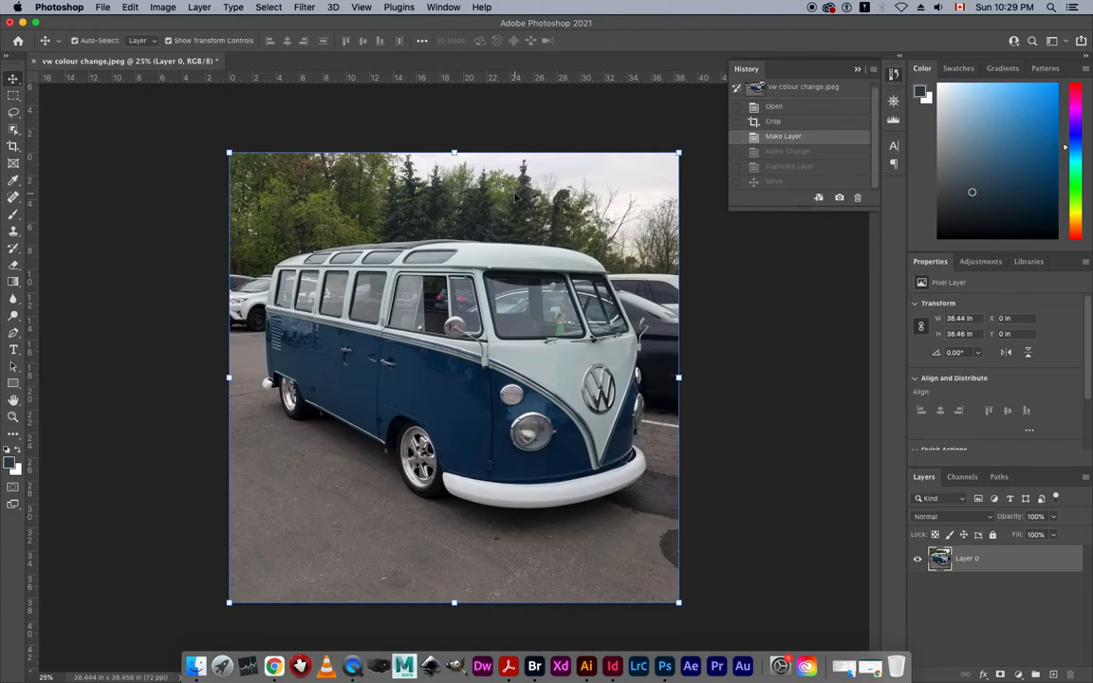
{"action": "left_click", "coordinate": [776, 151]}
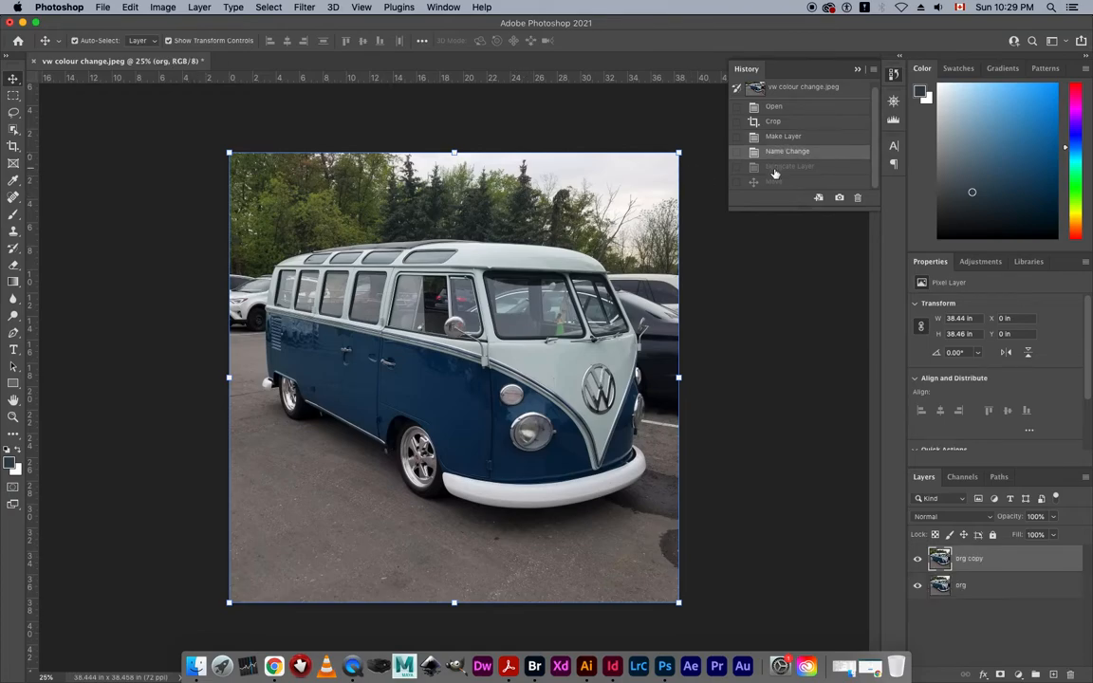
{"action": "left_click", "coordinate": [775, 168]}
{"action": "left_click", "coordinate": [774, 183]}
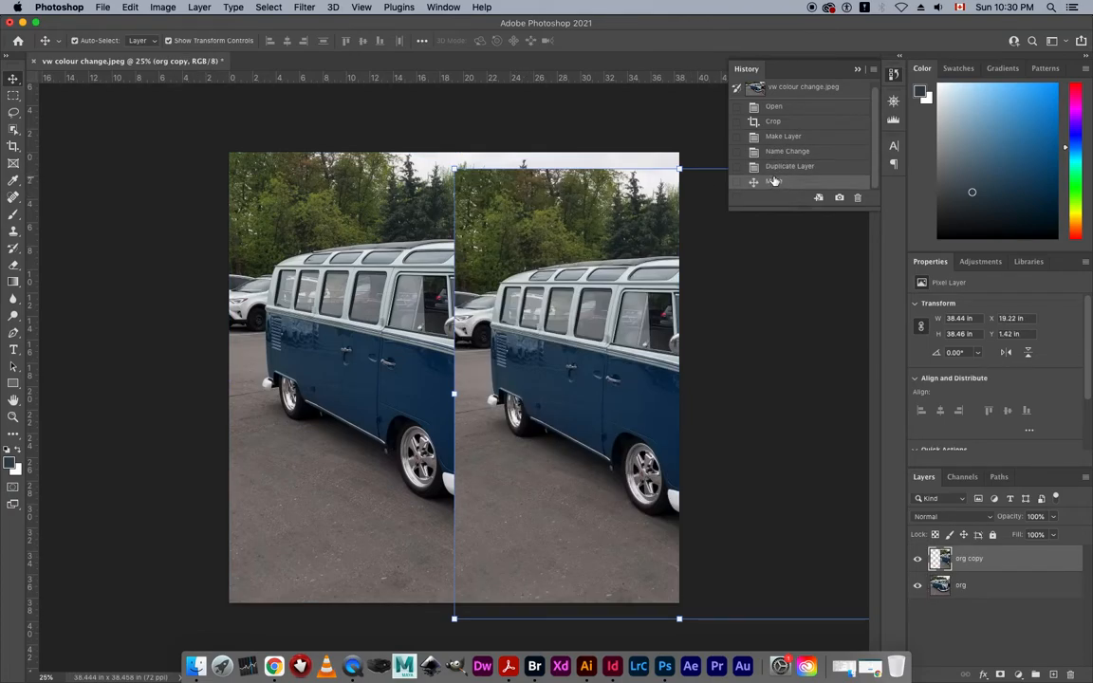
{"action": "left_click", "coordinate": [775, 173]}
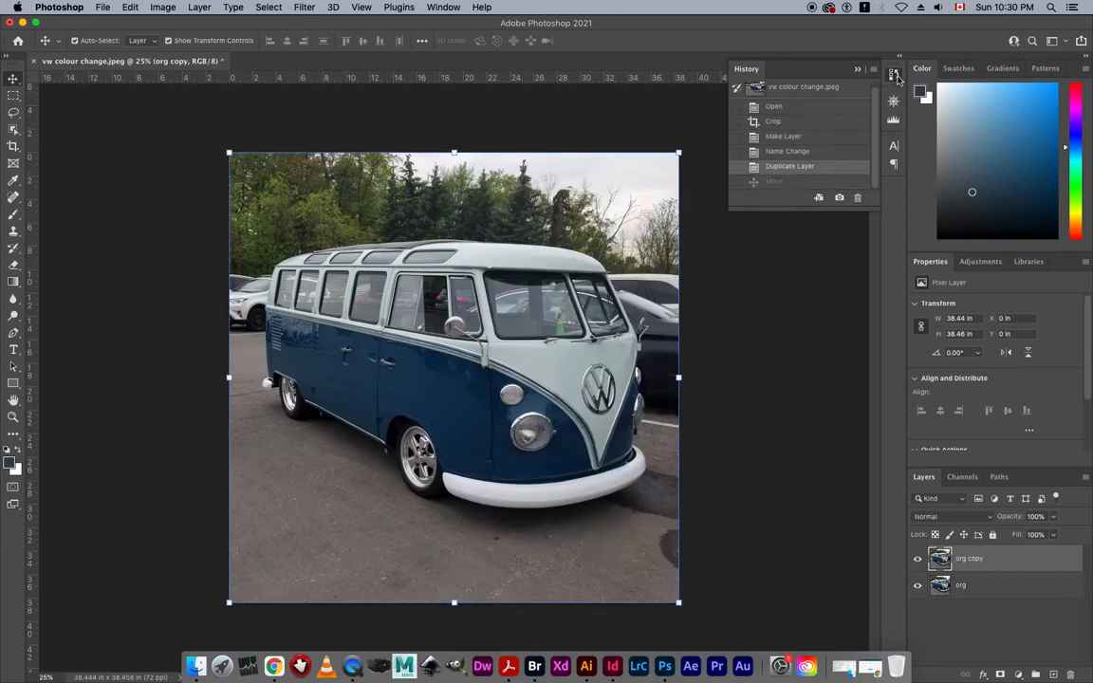
Check the Window menu's panel list and deselect the org copy layer
{"action": "left_click", "coordinate": [427, 10]}
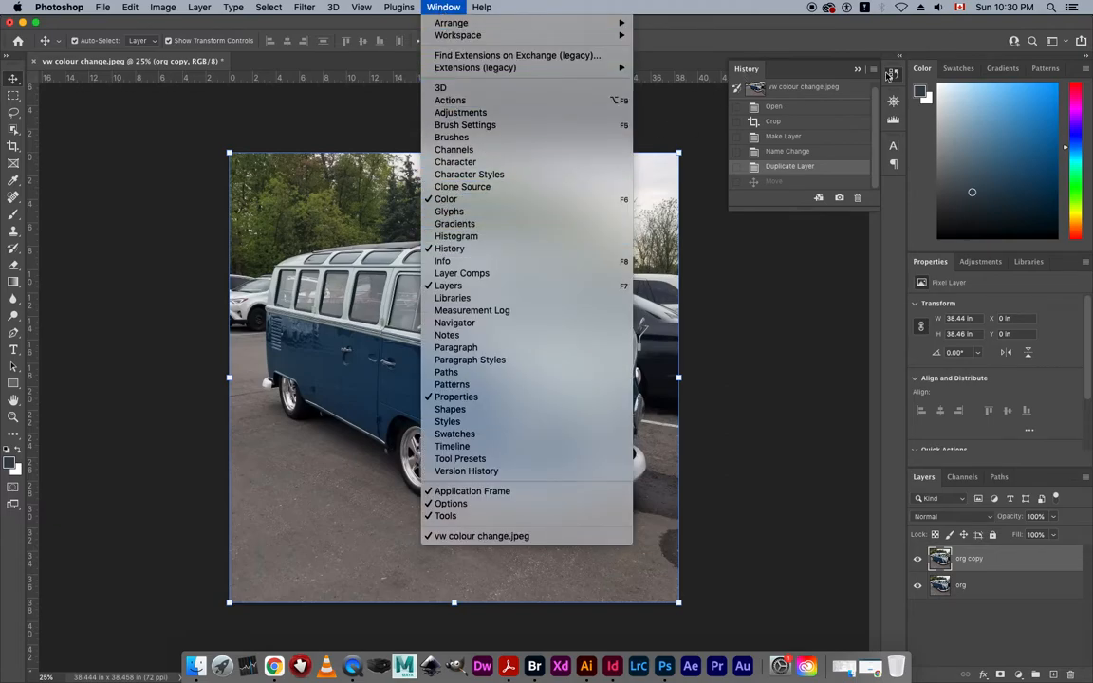
{"action": "left_click", "coordinate": [835, 327]}
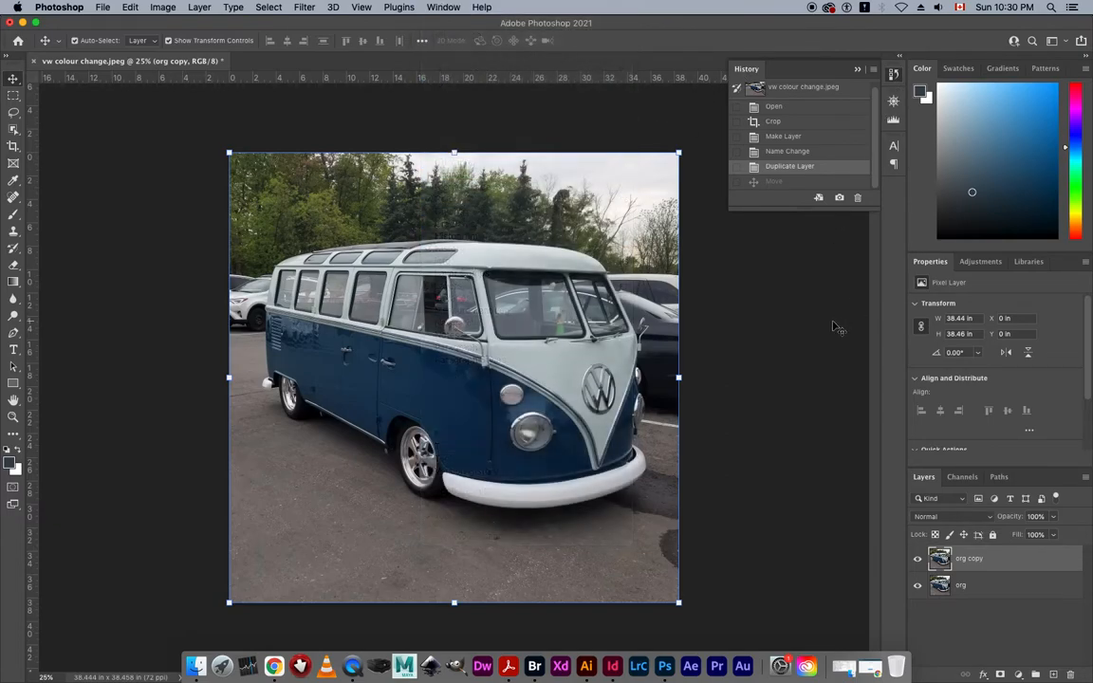
{"action": "left_click", "coordinate": [764, 500]}
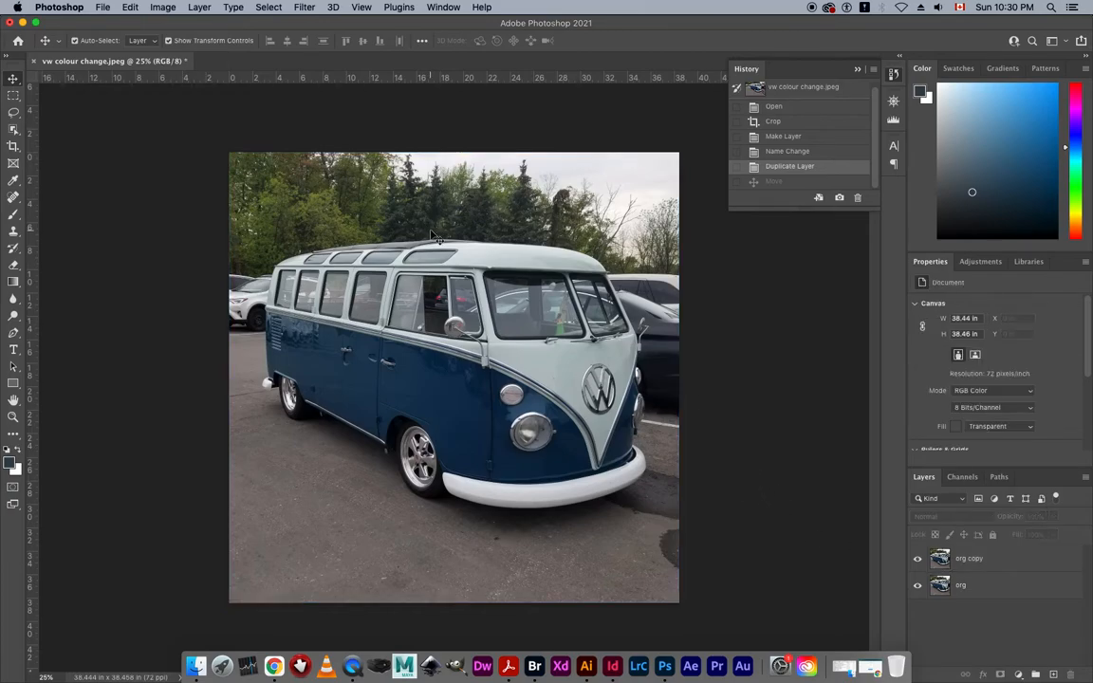
With the Lasso tool, trace a rough outline encircling the entire bus
{"action": "left_click", "coordinate": [12, 115]}
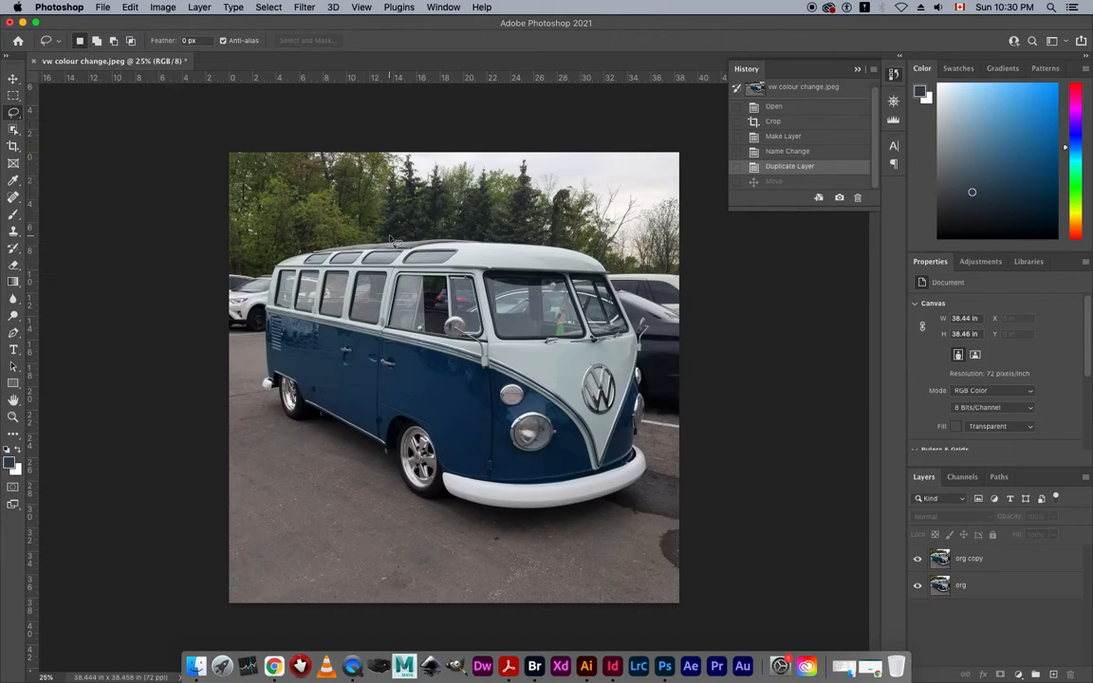
{"action": "mouse_move", "coordinate": [374, 243]}
{"action": "left_mouse_down"}
{"action": "mouse_move", "coordinate": [337, 215]}
{"action": "mouse_move", "coordinate": [340, 244]}
{"action": "left_mouse_up"}
{"action": "mouse_move", "coordinate": [311, 249]}
{"action": "left_mouse_down"}
{"action": "mouse_move", "coordinate": [263, 293]}
{"action": "mouse_move", "coordinate": [258, 388]}
{"action": "mouse_move", "coordinate": [285, 419]}
{"action": "mouse_move", "coordinate": [372, 448]}
{"action": "mouse_move", "coordinate": [411, 501]}
{"action": "mouse_move", "coordinate": [435, 510]}
{"action": "mouse_move", "coordinate": [559, 523]}
{"action": "mouse_move", "coordinate": [647, 495]}
{"action": "mouse_move", "coordinate": [659, 479]}
{"action": "mouse_move", "coordinate": [646, 422]}
{"action": "mouse_move", "coordinate": [653, 320]}
{"action": "mouse_move", "coordinate": [635, 316]}
{"action": "mouse_move", "coordinate": [610, 276]}
{"action": "mouse_move", "coordinate": [551, 238]}
{"action": "mouse_move", "coordinate": [377, 238]}
{"action": "left_mouse_up"}
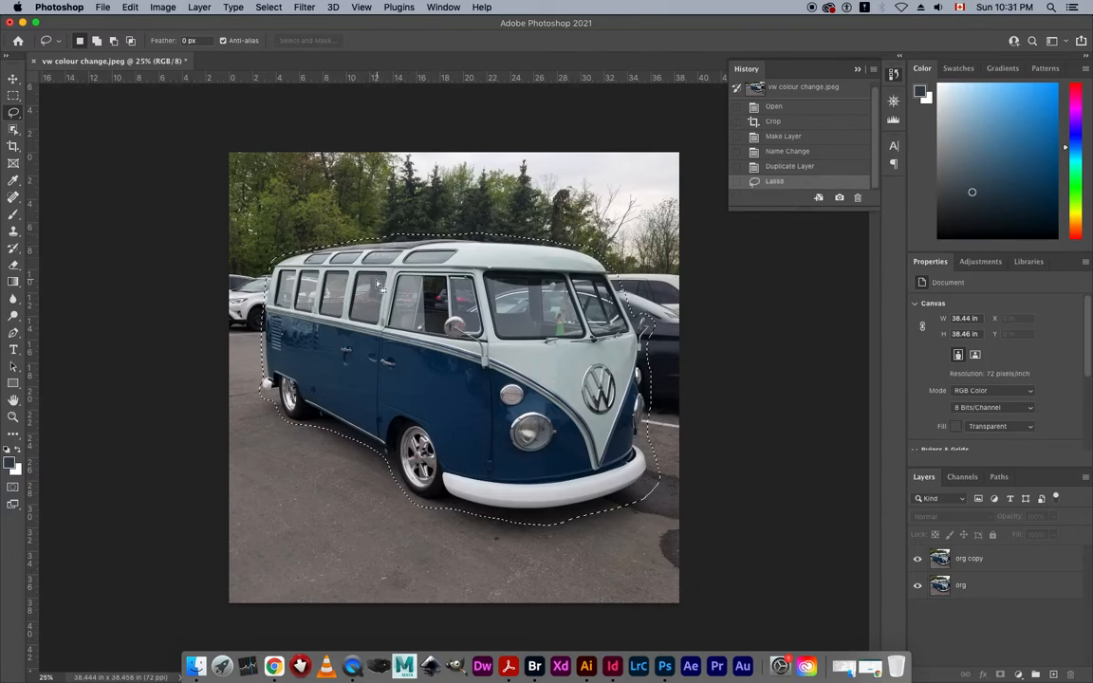
Hide org and make org copy the active layer, undoing an accidental delete of the bus
{"action": "left_click", "coordinate": [918, 587]}
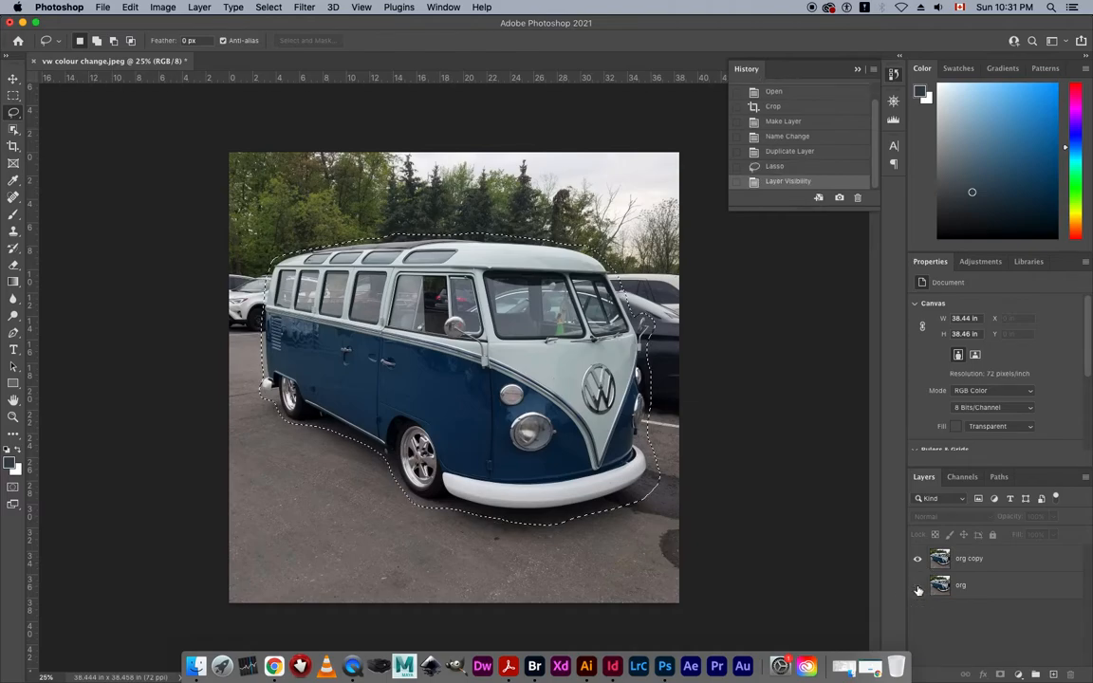
{"action": "left_click", "coordinate": [918, 560]}
{"action": "left_click", "coordinate": [919, 563]}
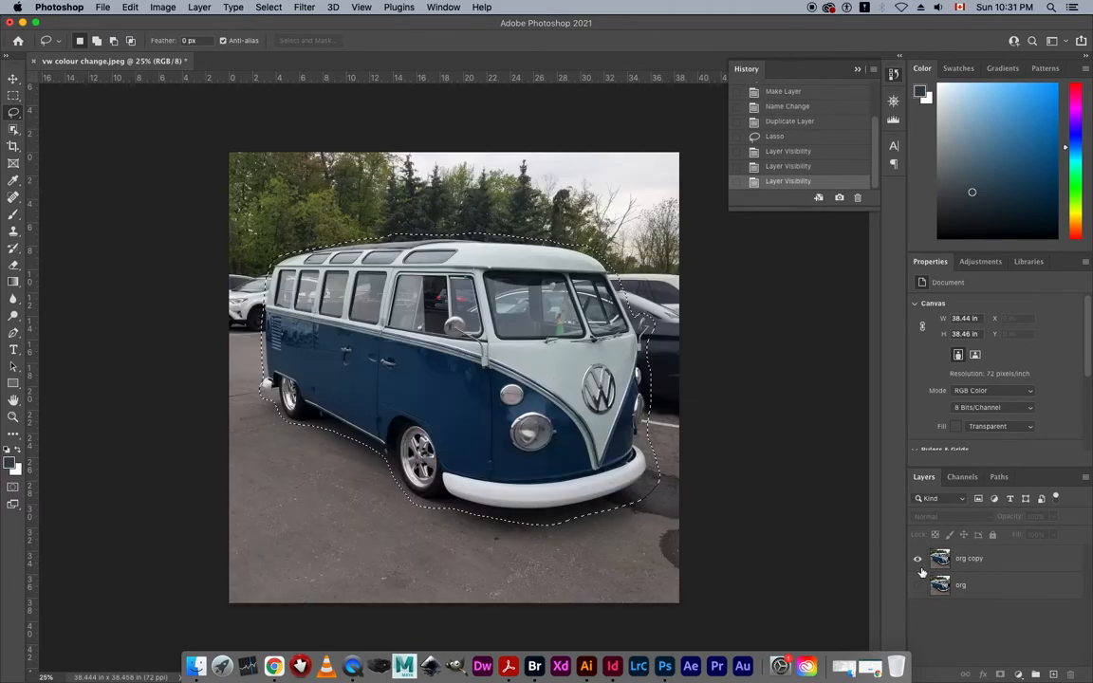
{"action": "left_click", "coordinate": [987, 565]}
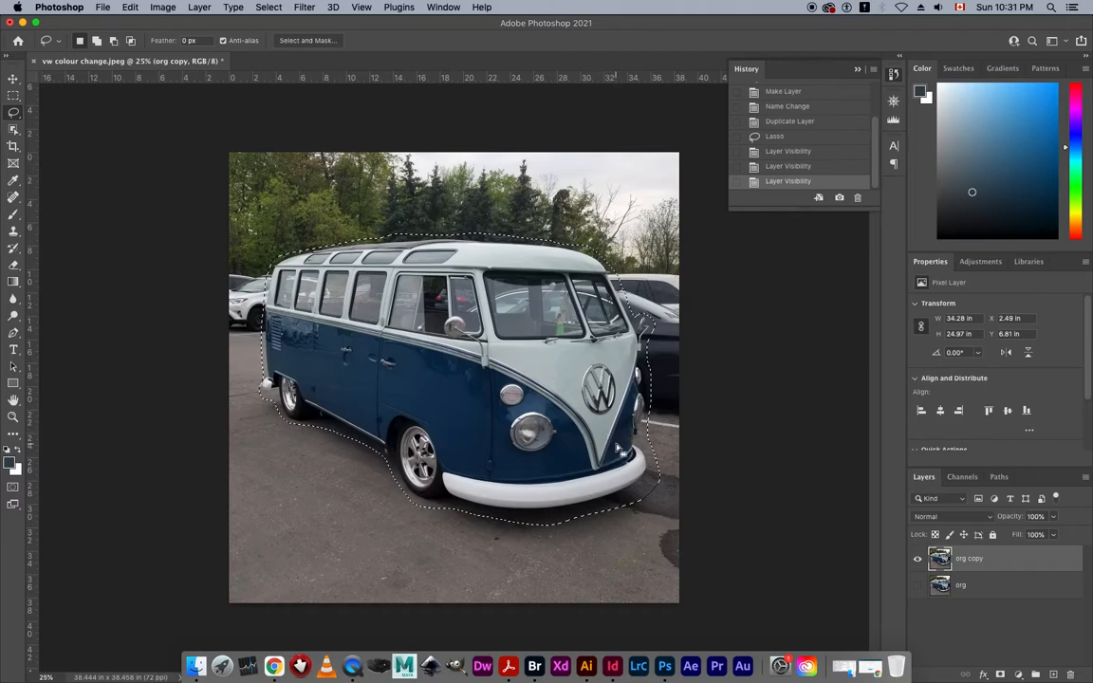
{"action": "key", "text": "Delete"}
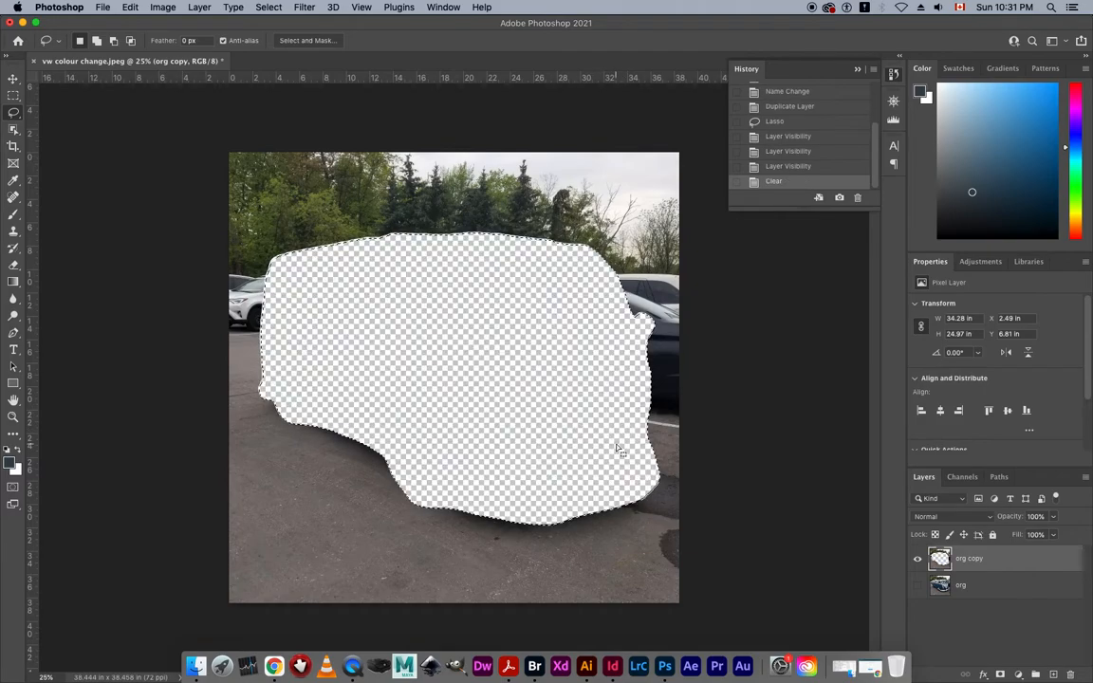
{"action": "key", "text": "super+z"}
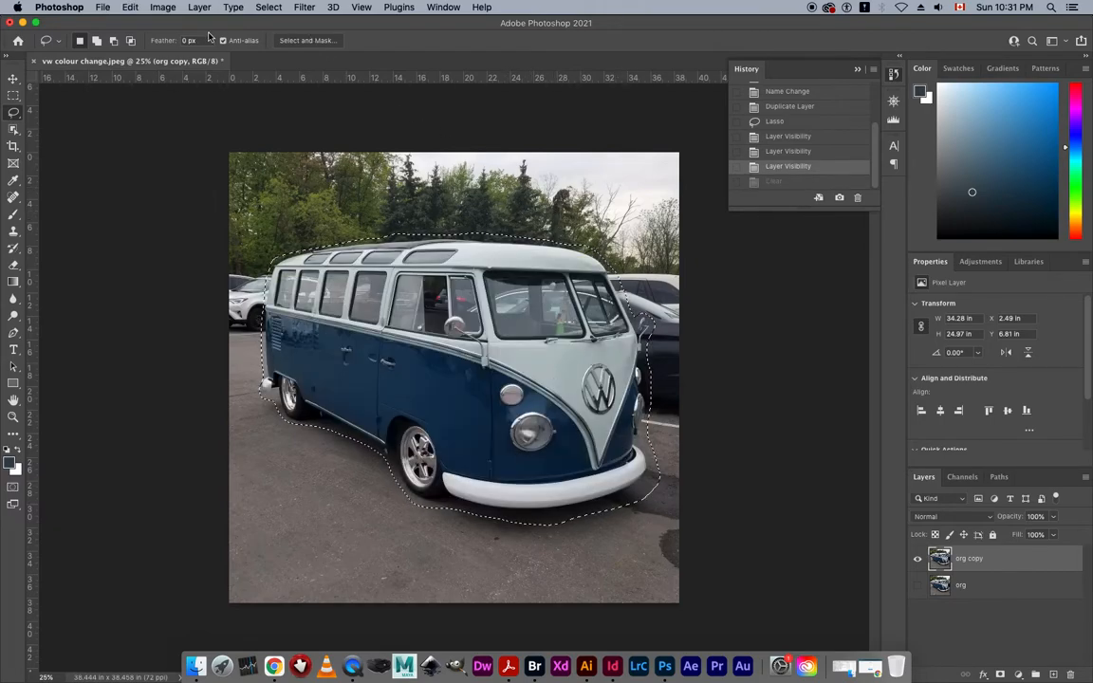
Invert the selection and delete org copy's background, then show org and shift it left to check
{"action": "left_click", "coordinate": [163, 8]}
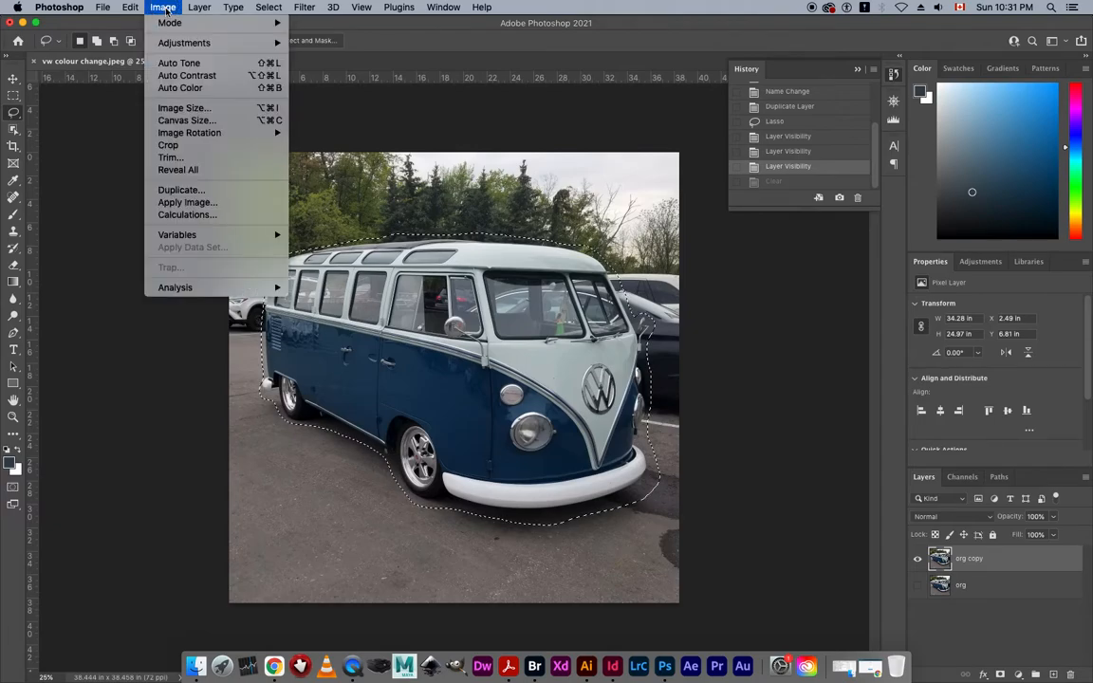
{"action": "mouse_move", "coordinate": [261, 8]}
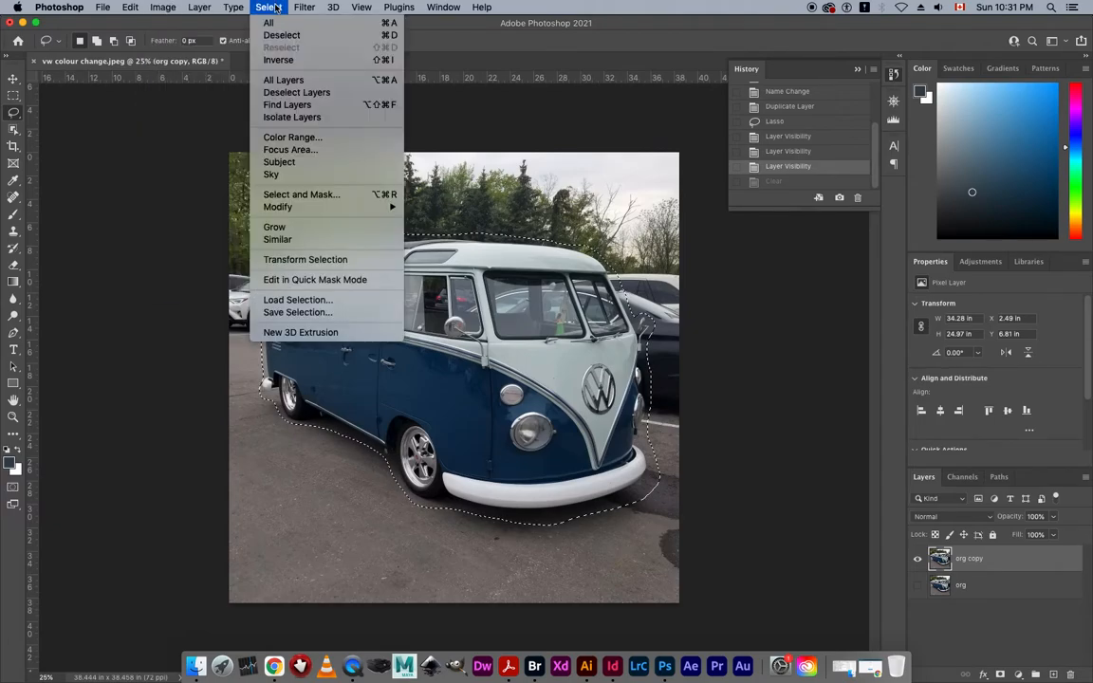
{"action": "left_click", "coordinate": [287, 62]}
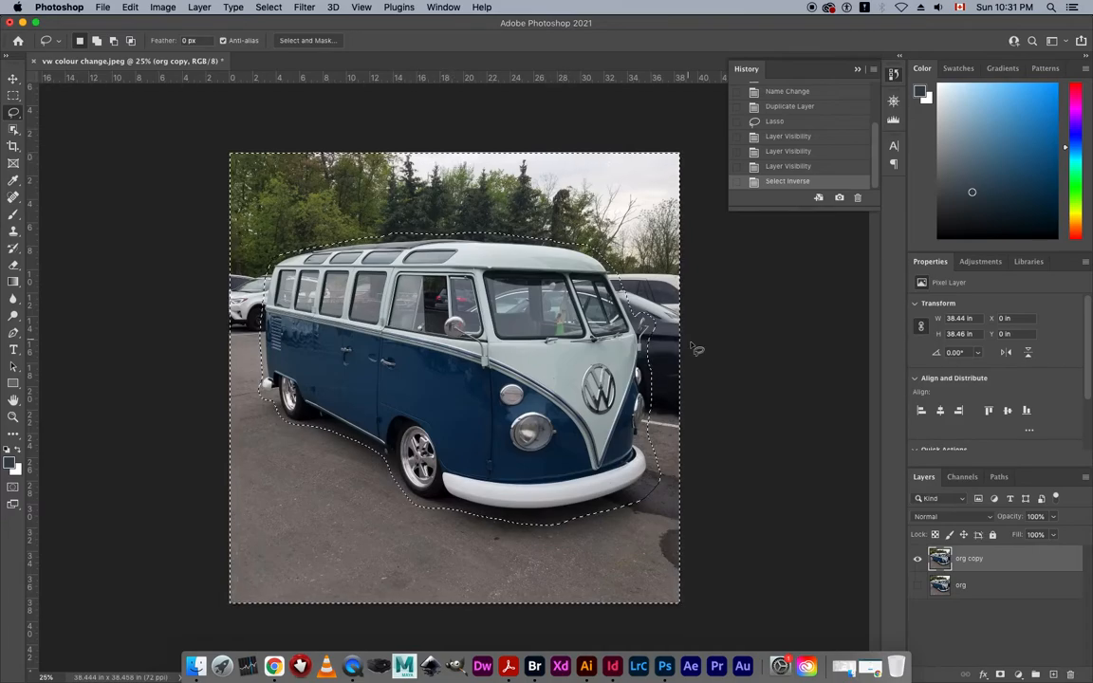
{"action": "key", "text": "Delete"}
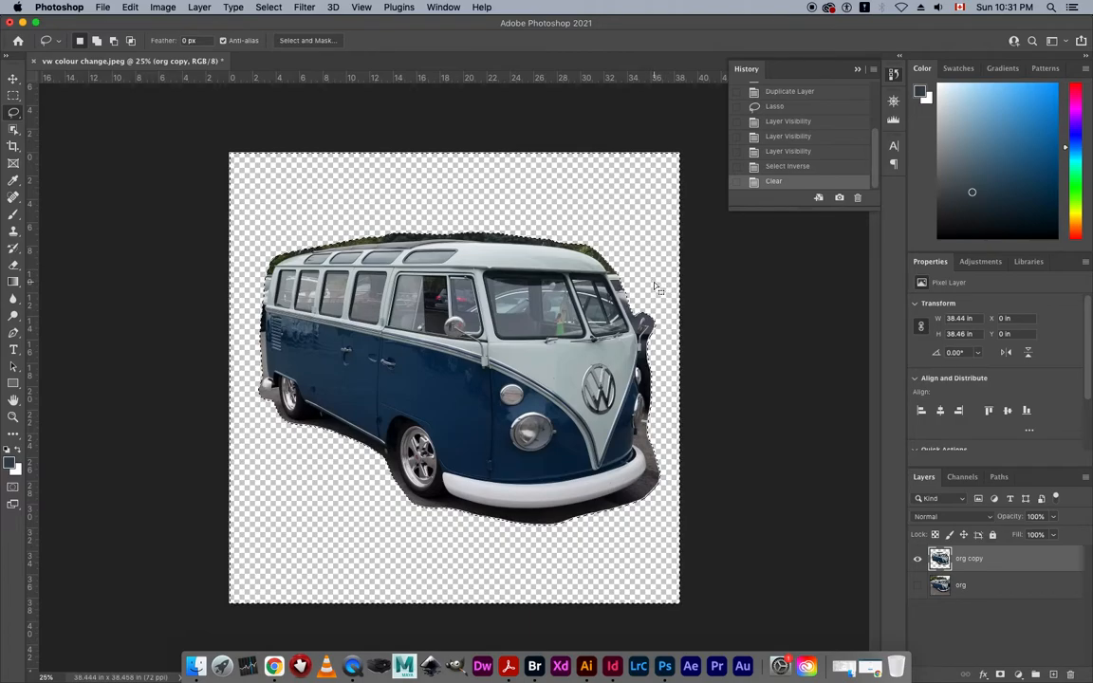
{"action": "key", "text": "super+d"}
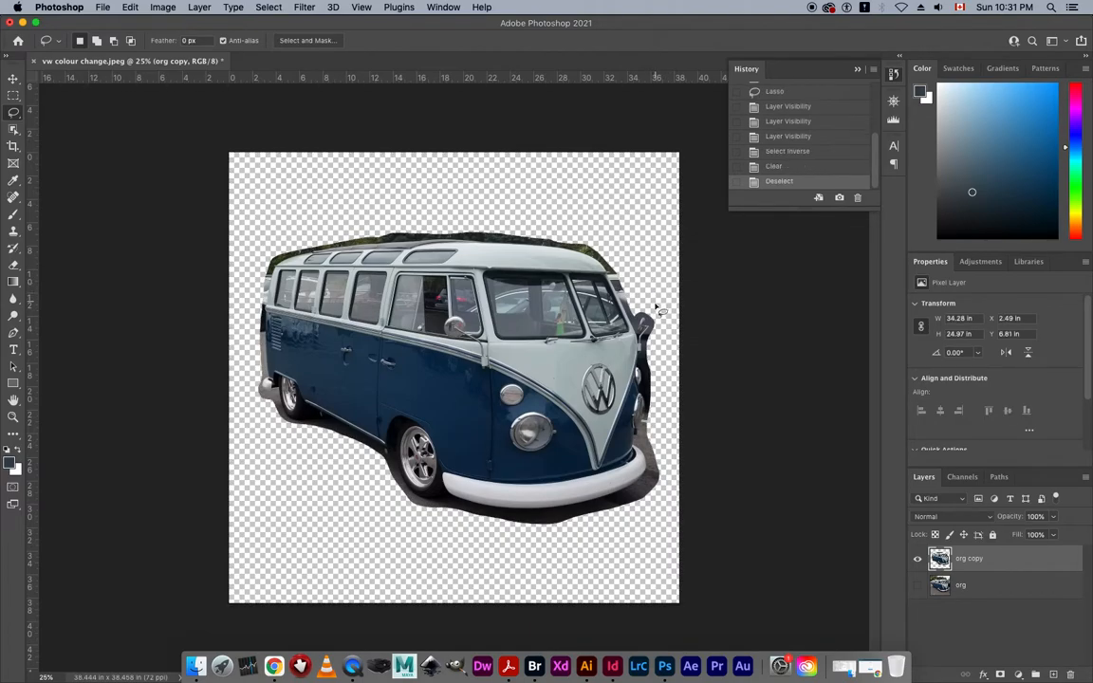
{"action": "left_click", "coordinate": [917, 585]}
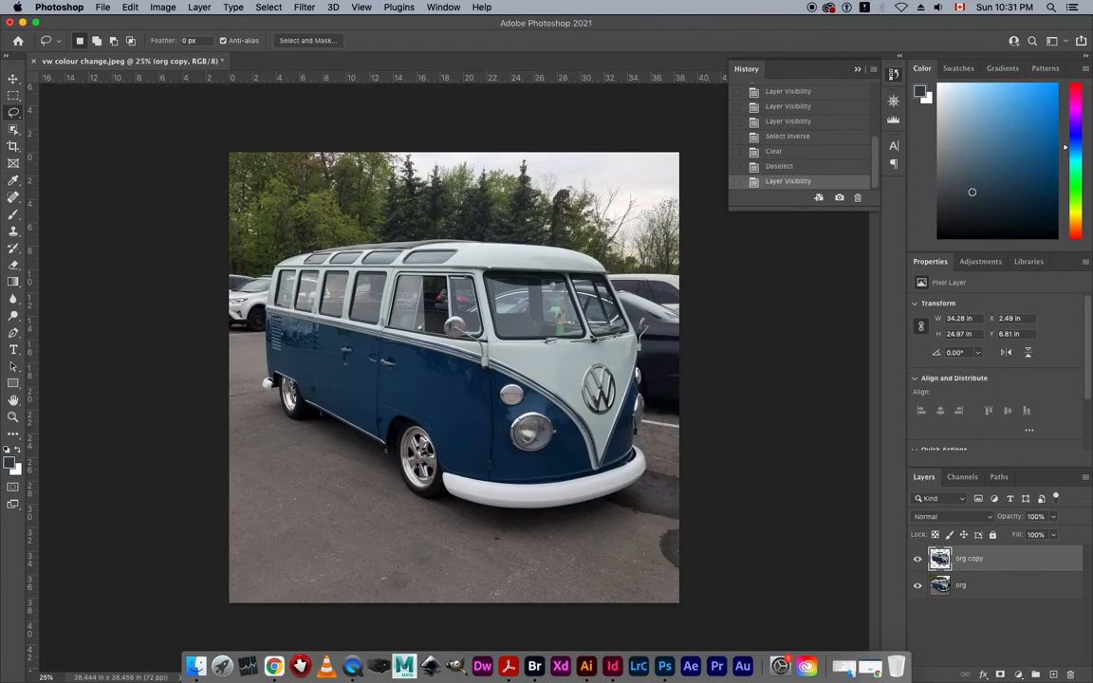
{"action": "left_click", "coordinate": [15, 78]}
{"action": "left_click_drag", "start_coordinate": [298, 497], "coordinate": [184, 497]}
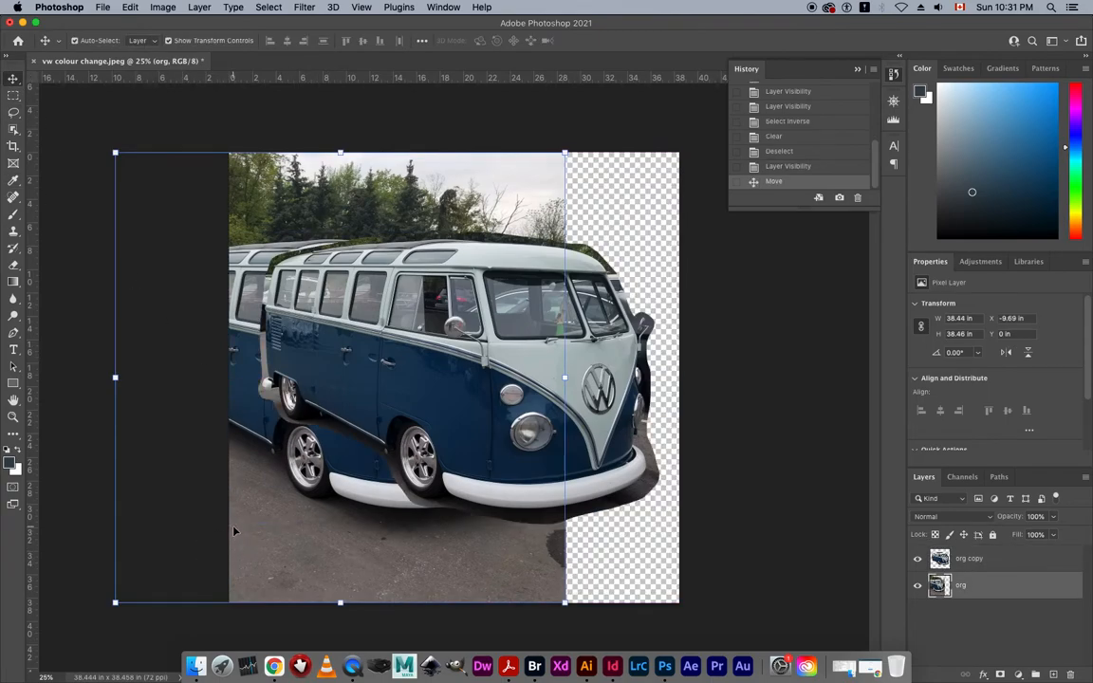
Return org to its original position, lock it, and select org copy for editing
{"action": "key", "text": "super+z"}
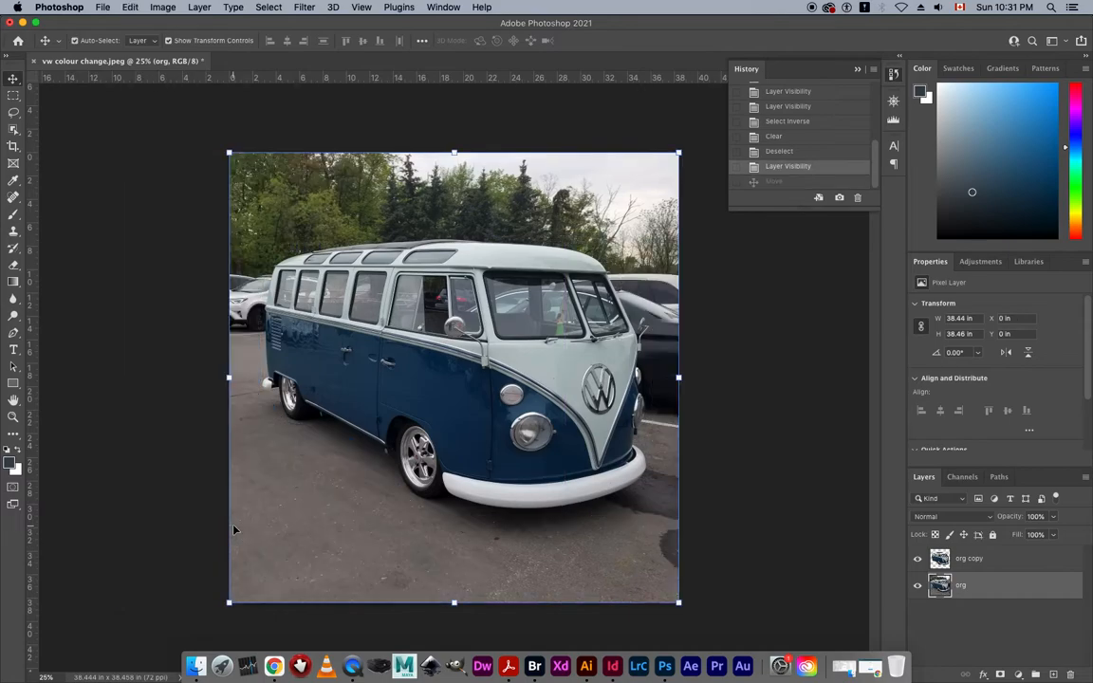
{"action": "left_click", "coordinate": [992, 535]}
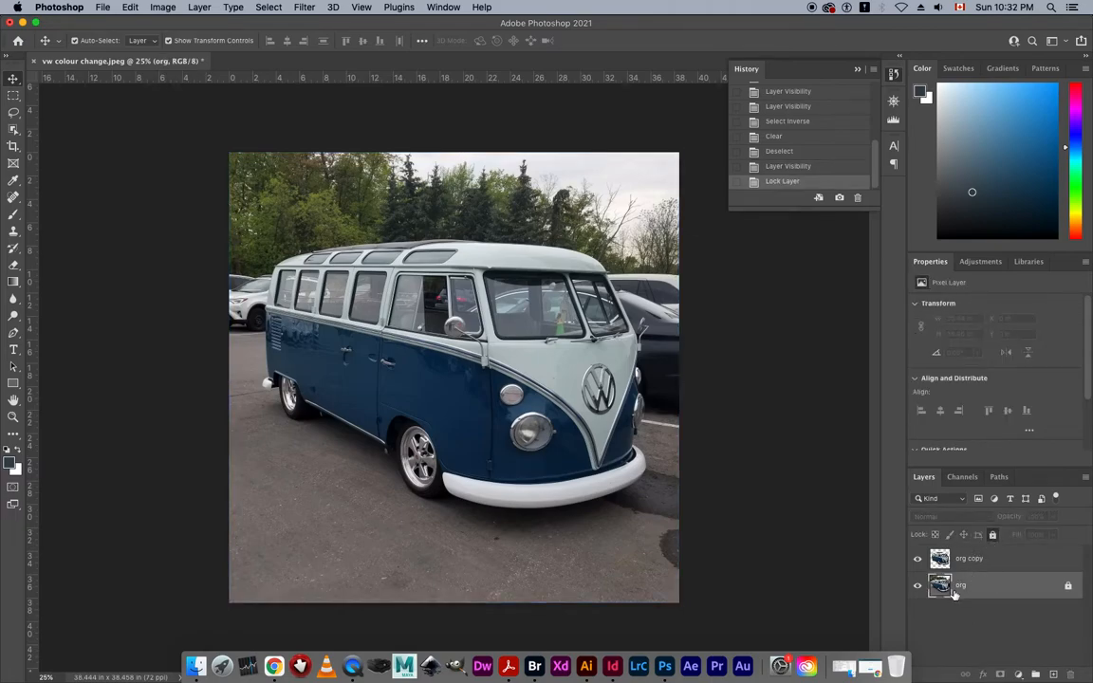
{"action": "left_click_drag", "start_coordinate": [563, 541], "coordinate": [468, 566]}
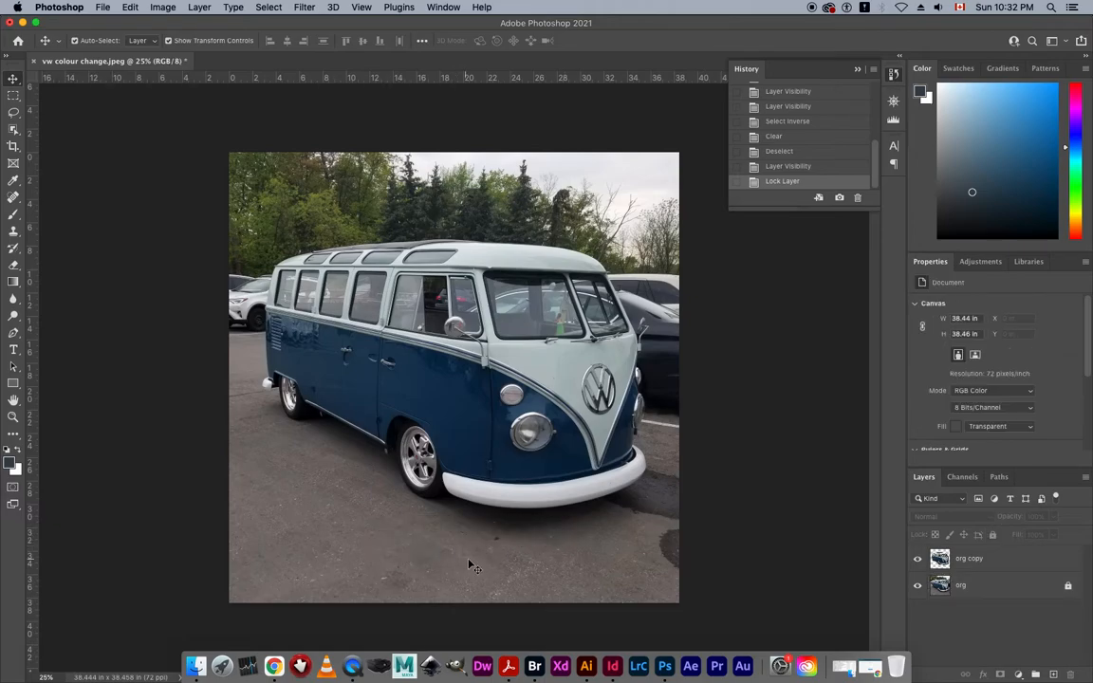
{"action": "left_click", "coordinate": [983, 569]}
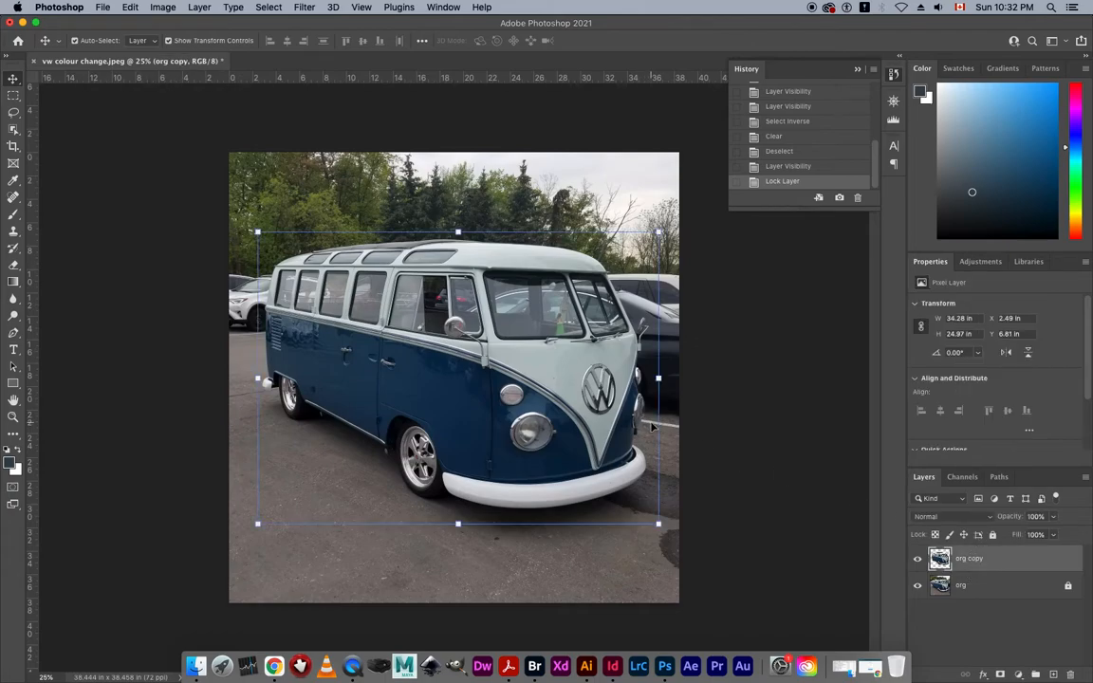
{"action": "left_click", "coordinate": [163, 7]}
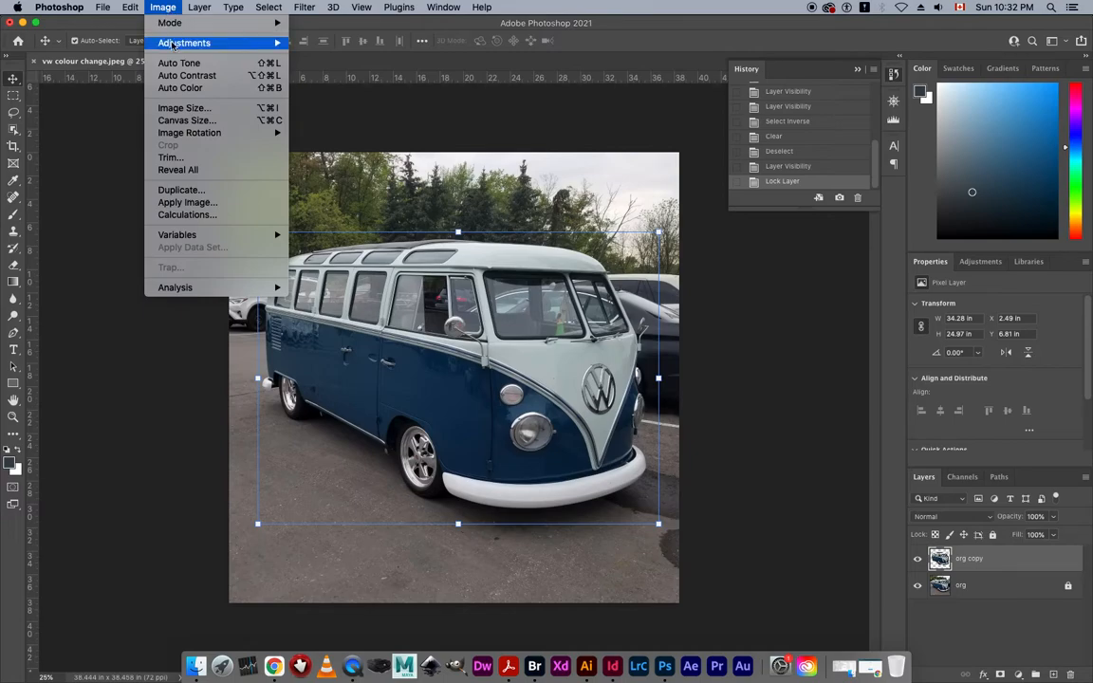
Open Replace Color on org copy, sample the van's blue paint, and set Hue to +89
{"action": "mouse_move", "coordinate": [157, 41]}
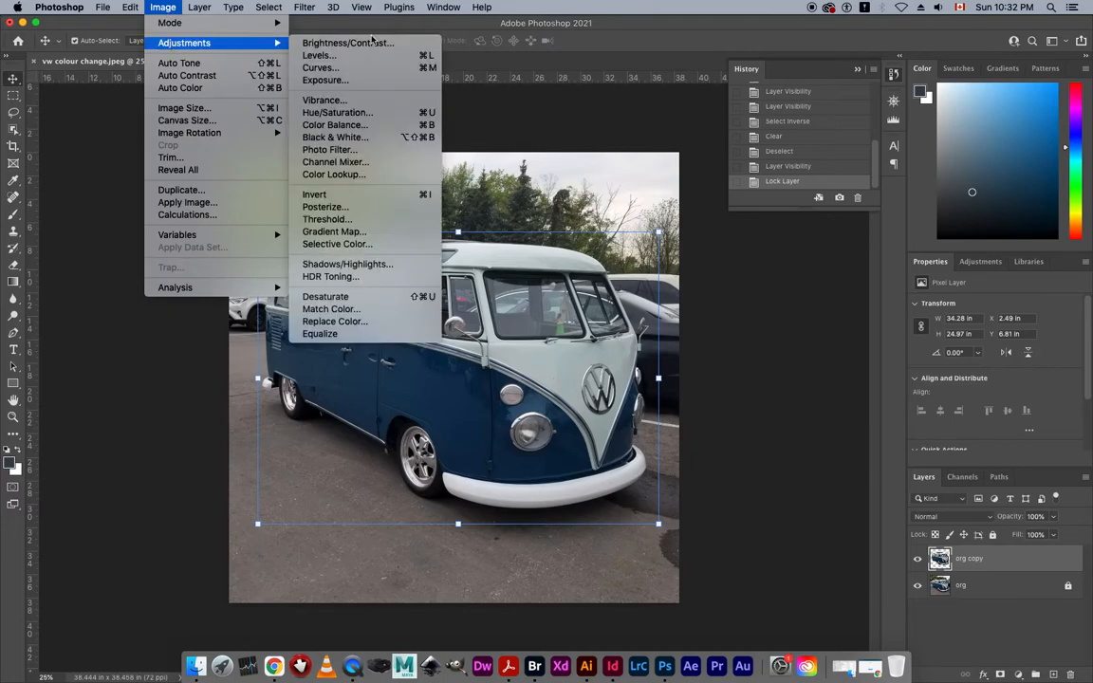
{"action": "left_click", "coordinate": [370, 325]}
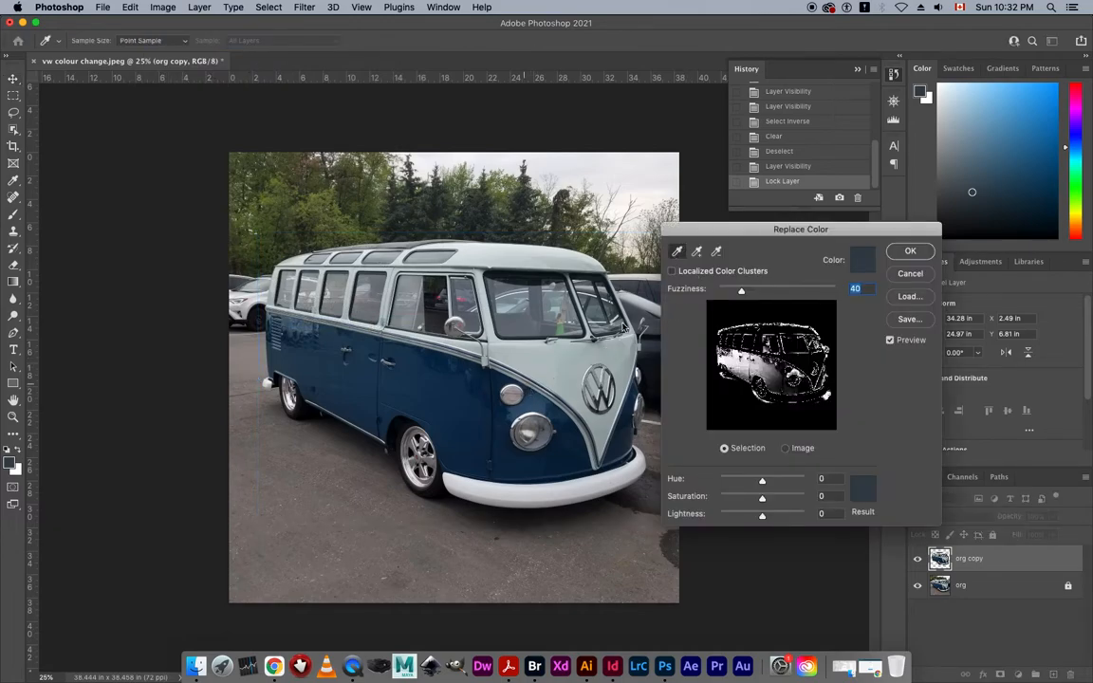
{"action": "left_click", "coordinate": [696, 252]}
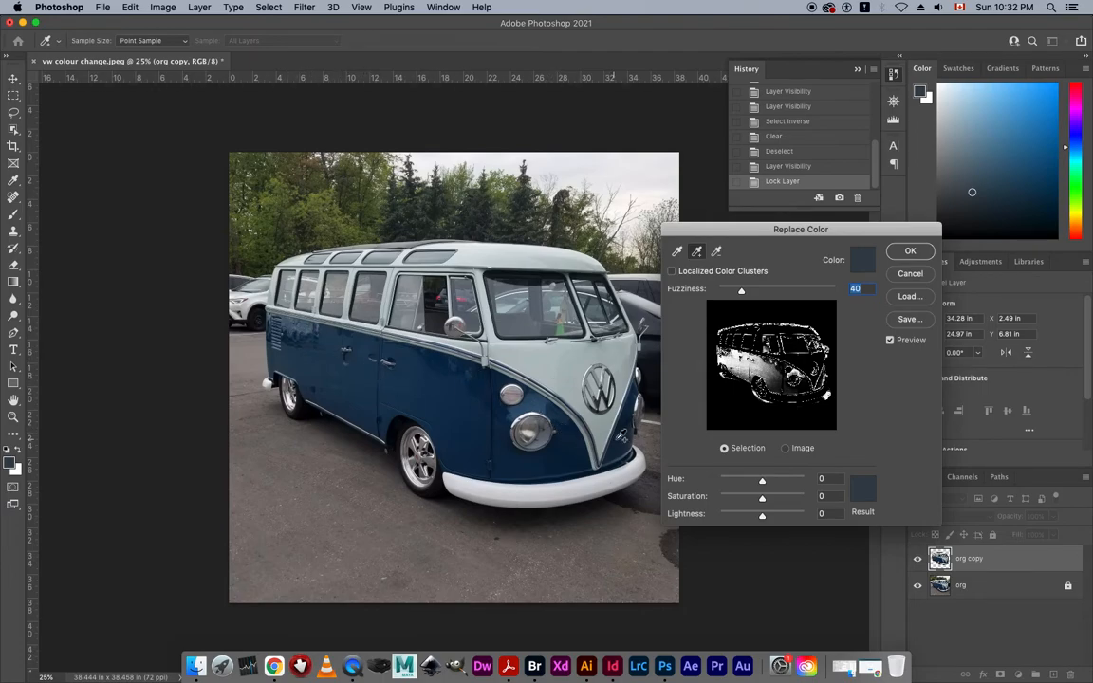
{"action": "left_click", "coordinate": [625, 430]}
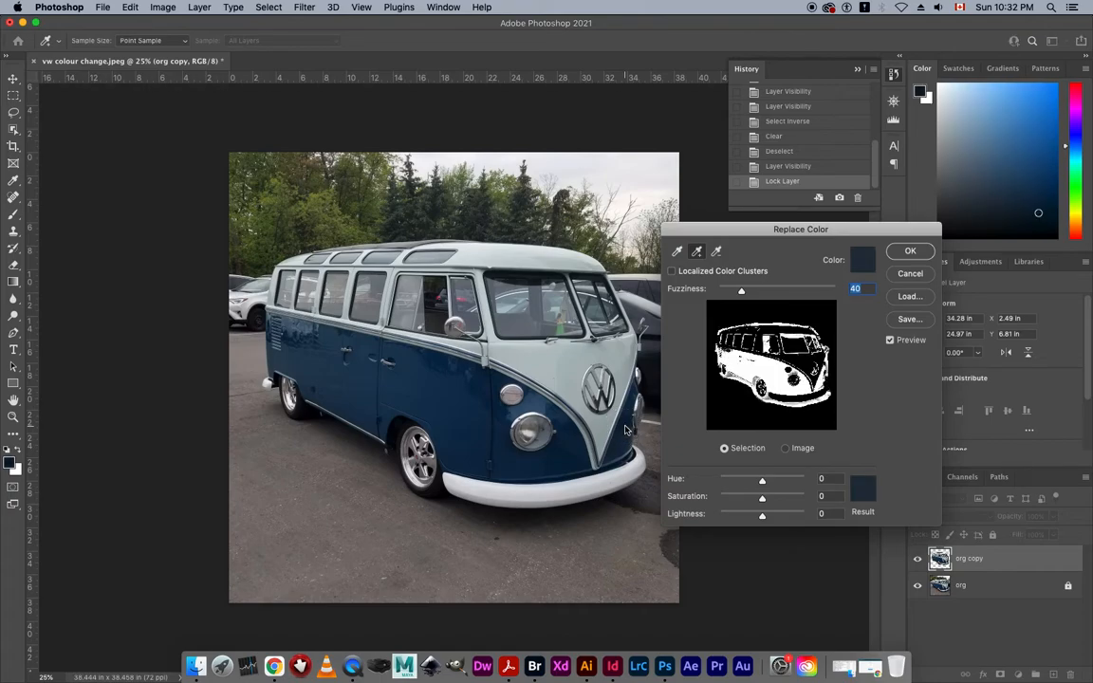
{"action": "left_click_drag", "start_coordinate": [763, 487], "coordinate": [783, 479]}
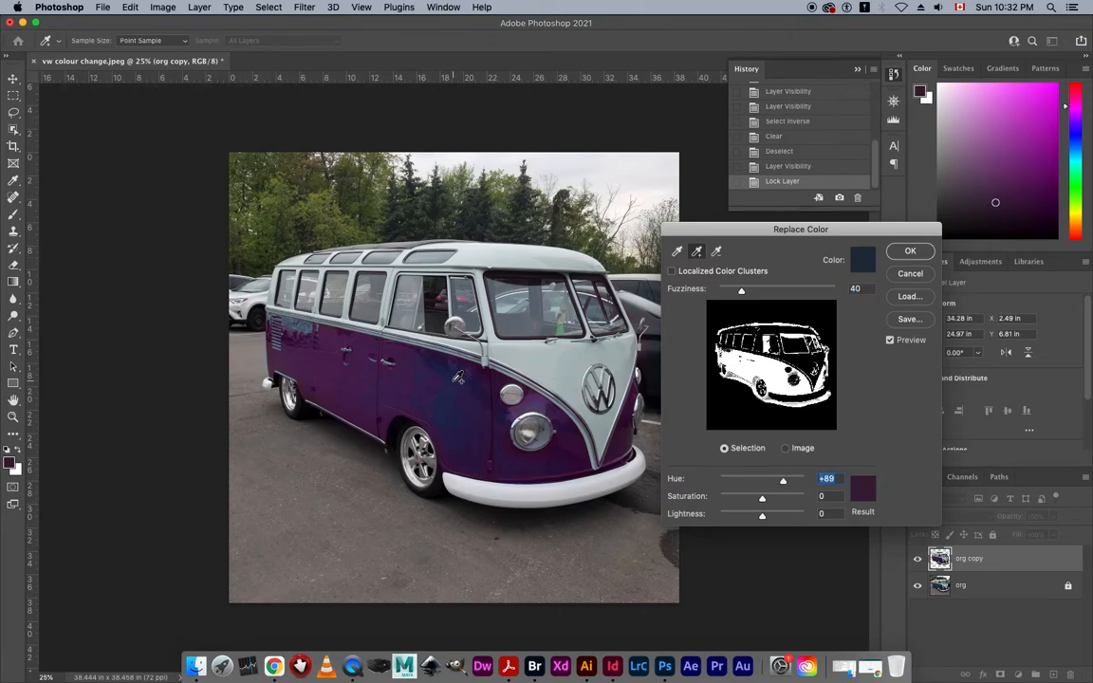
Add three more van body shades to the sample and tune to Hue +150, Saturation −39
{"action": "left_click", "coordinate": [408, 340]}
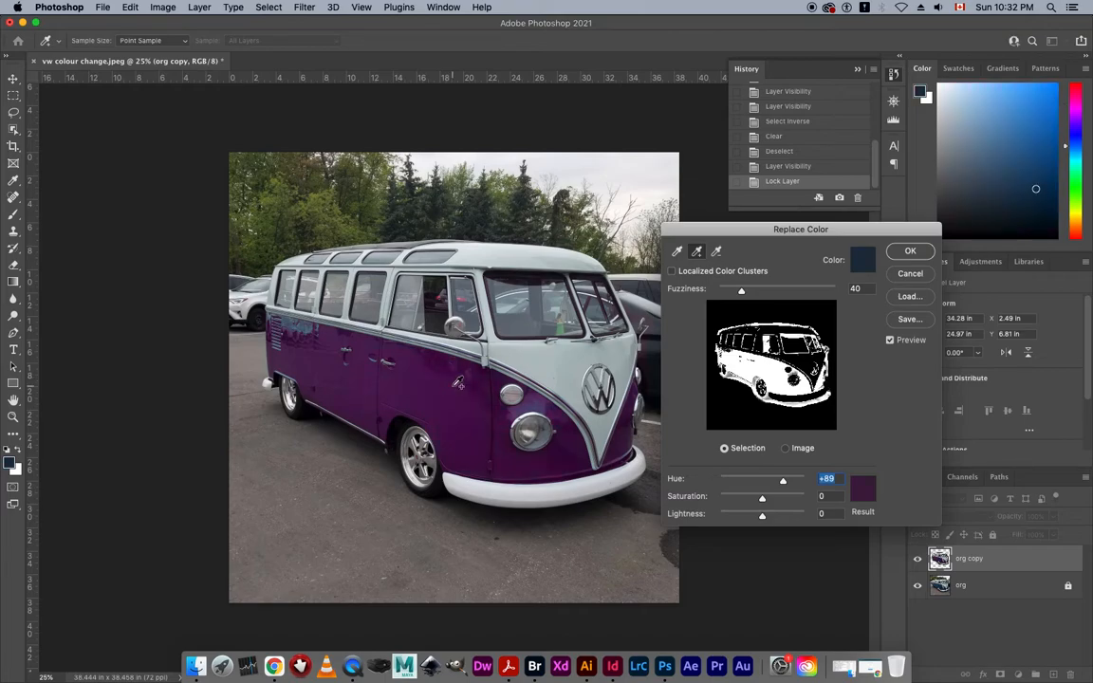
{"action": "left_click", "coordinate": [542, 404]}
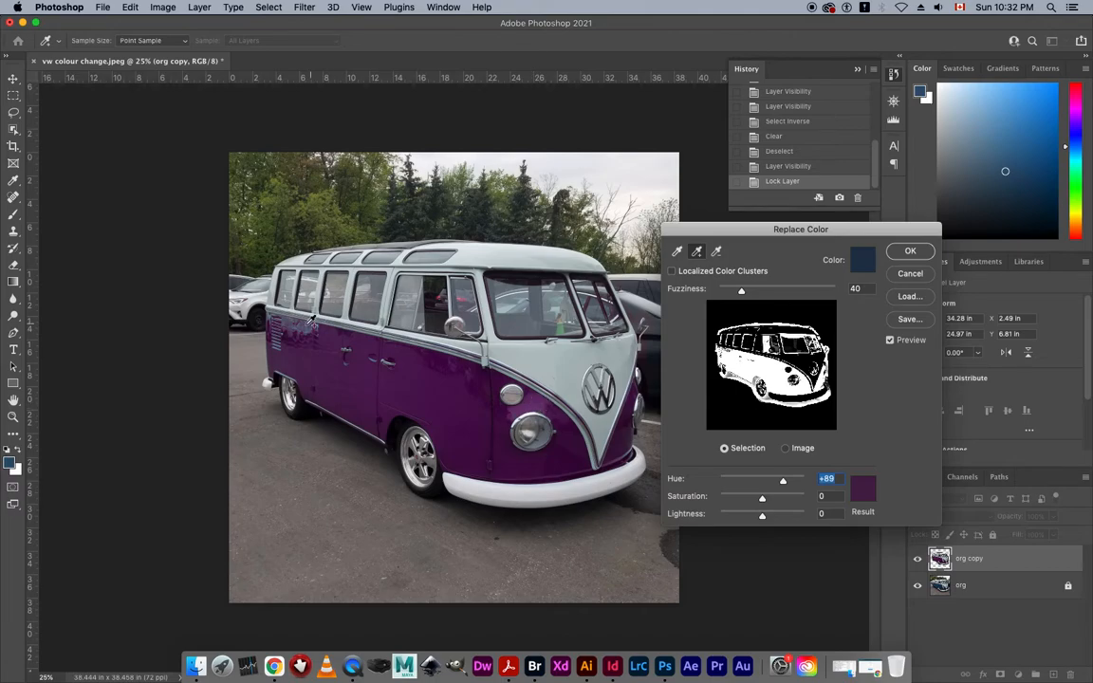
{"action": "left_click", "coordinate": [277, 298]}
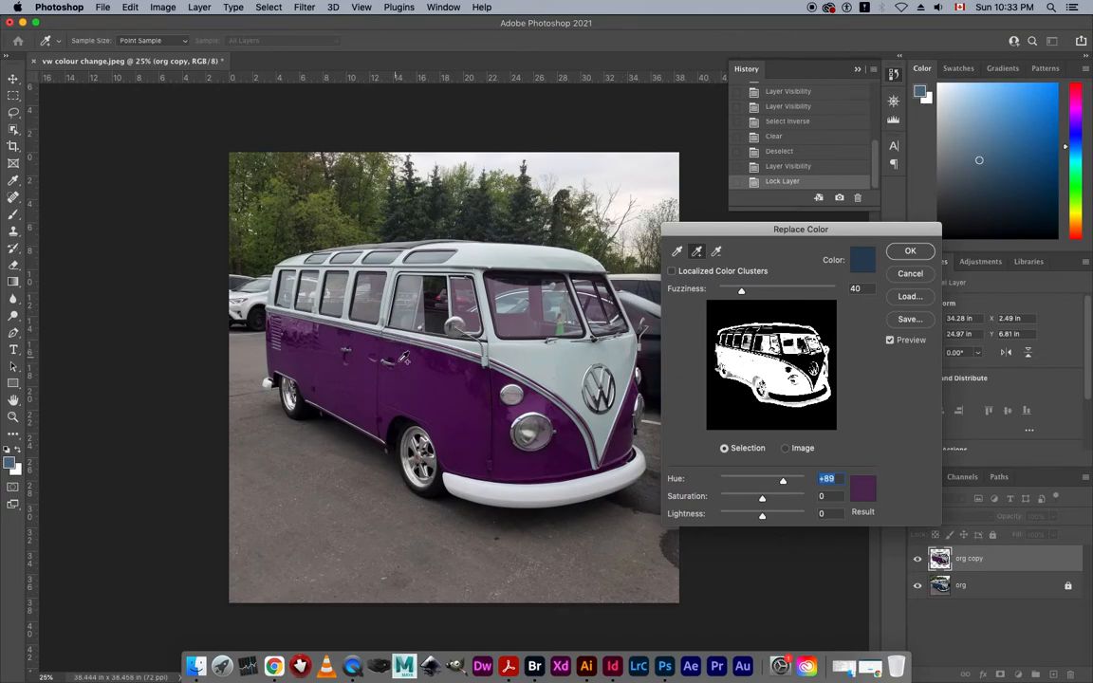
{"action": "mouse_move", "coordinate": [765, 519]}
{"action": "left_mouse_down"}
{"action": "mouse_move", "coordinate": [787, 514]}
{"action": "mouse_move", "coordinate": [762, 515]}
{"action": "left_mouse_up"}
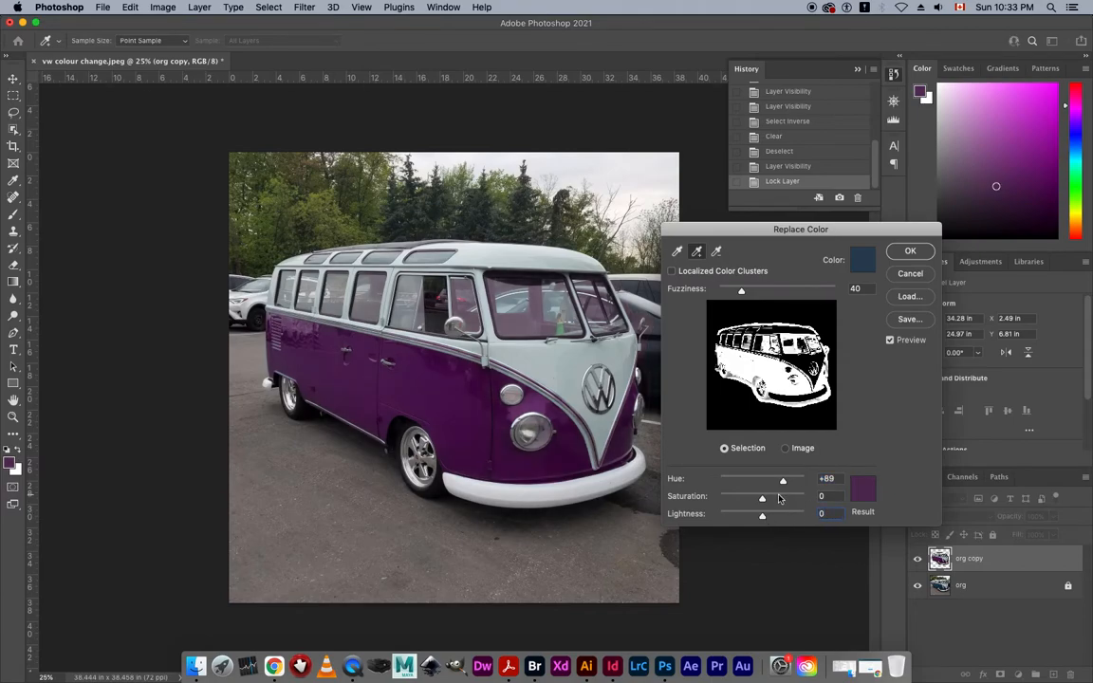
{"action": "left_click_drag", "start_coordinate": [764, 503], "coordinate": [797, 485]}
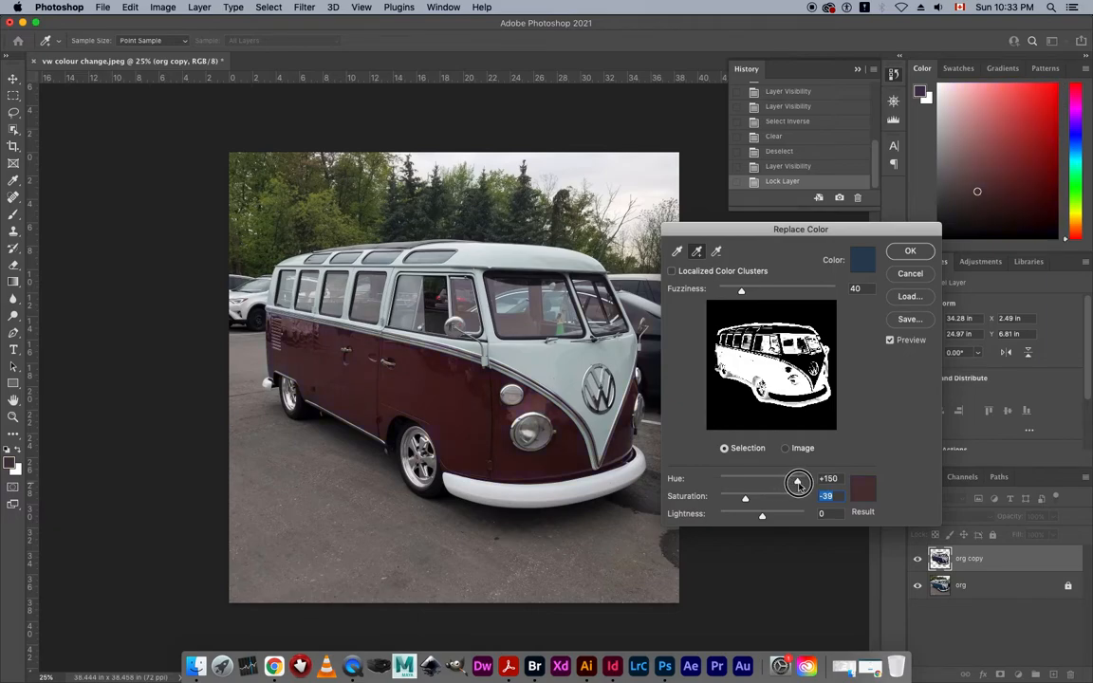
Apply Replace Color with Hue -111 and Saturation +4 to turn the bus body green
{"action": "left_click_drag", "start_coordinate": [798, 484], "coordinate": [801, 486]}
{"action": "mouse_move", "coordinate": [766, 483]}
{"action": "left_mouse_down"}
{"action": "mouse_move", "coordinate": [734, 488]}
{"action": "mouse_move", "coordinate": [764, 499]}
{"action": "left_mouse_up"}
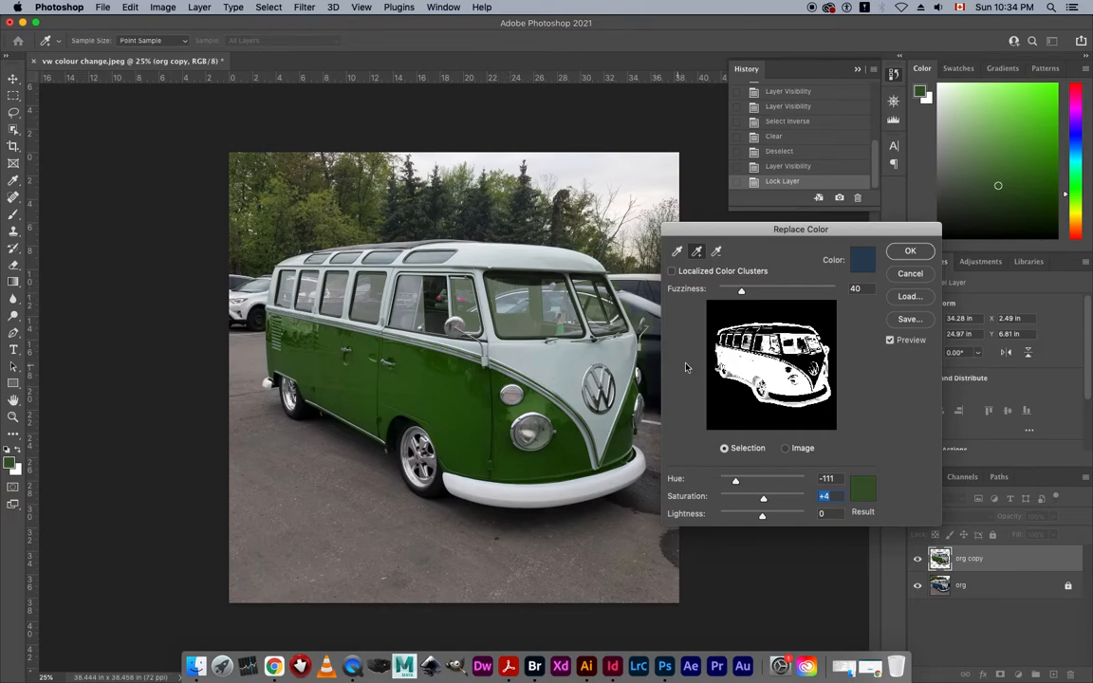
{"action": "left_click", "coordinate": [897, 253]}
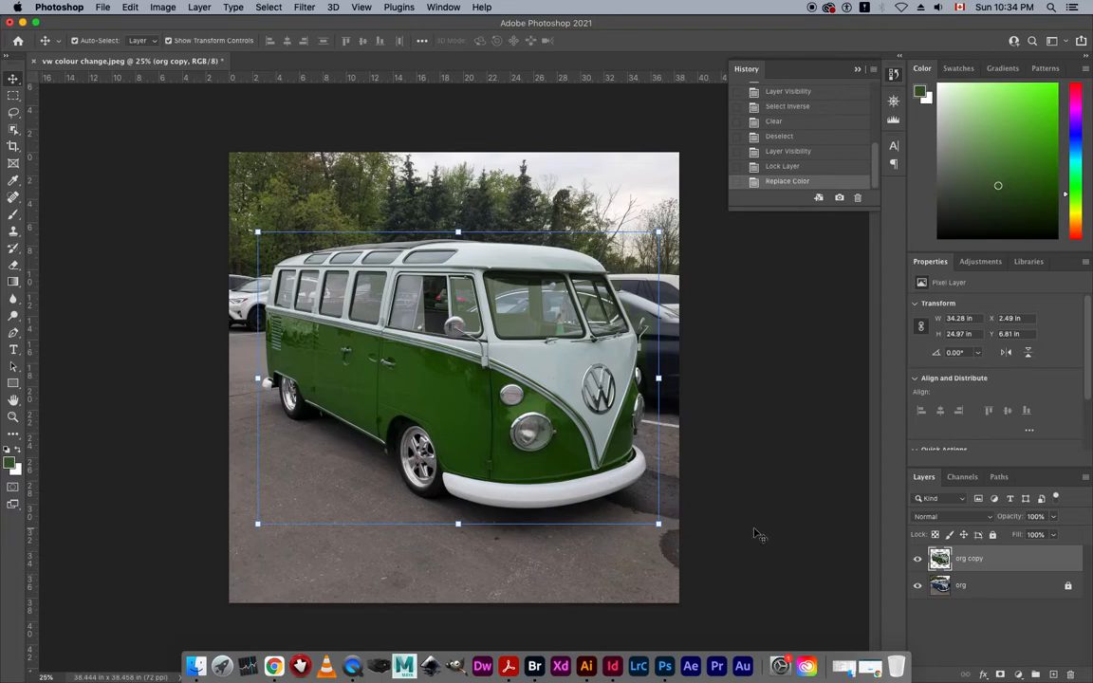
Zoom onto the windshield and mirror, then pick the plain Eraser Tool with a slightly smaller brush
{"action": "left_click_drag", "start_coordinate": [620, 310], "coordinate": [586, 320]}
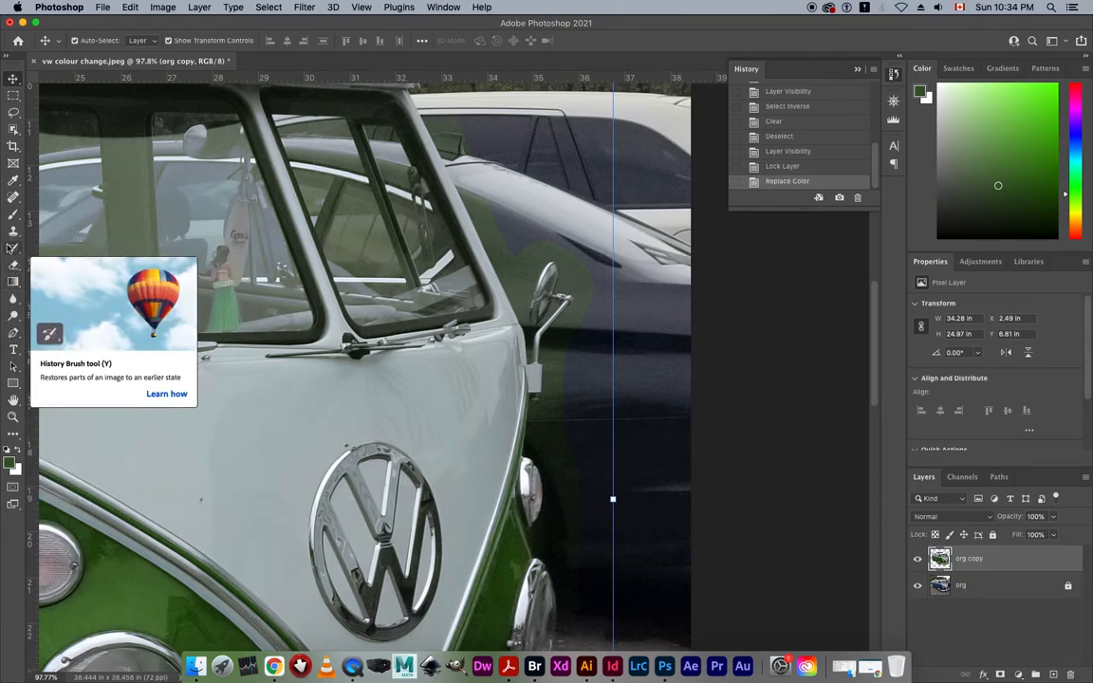
{"action": "key", "text": "e"}
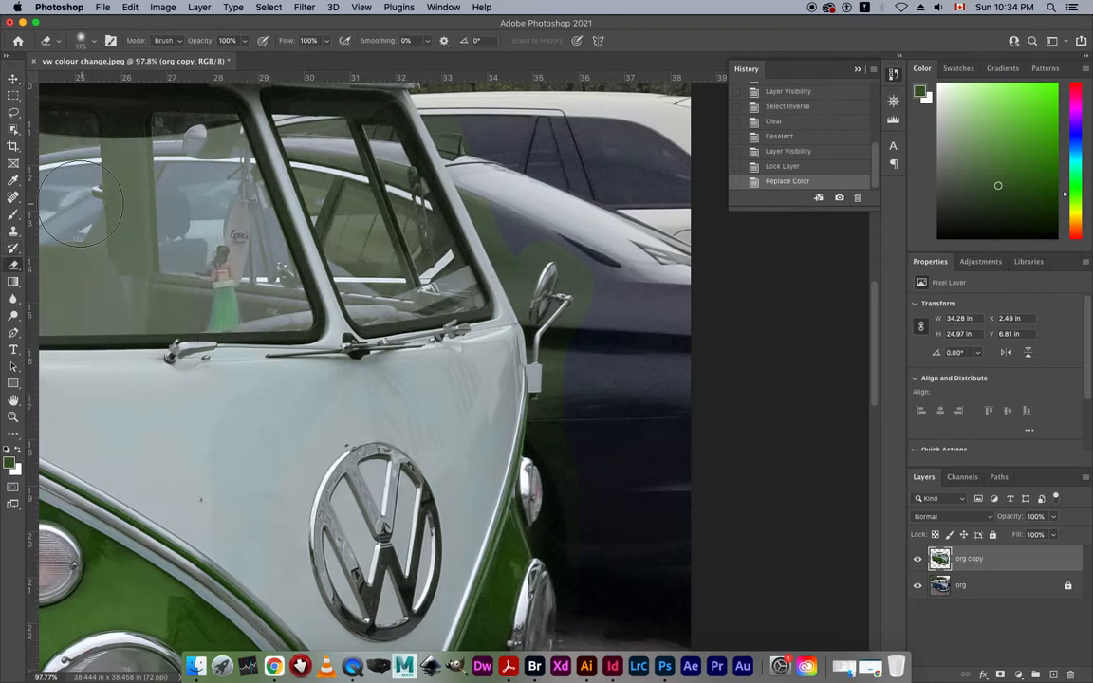
{"action": "left_click", "coordinate": [16, 268]}
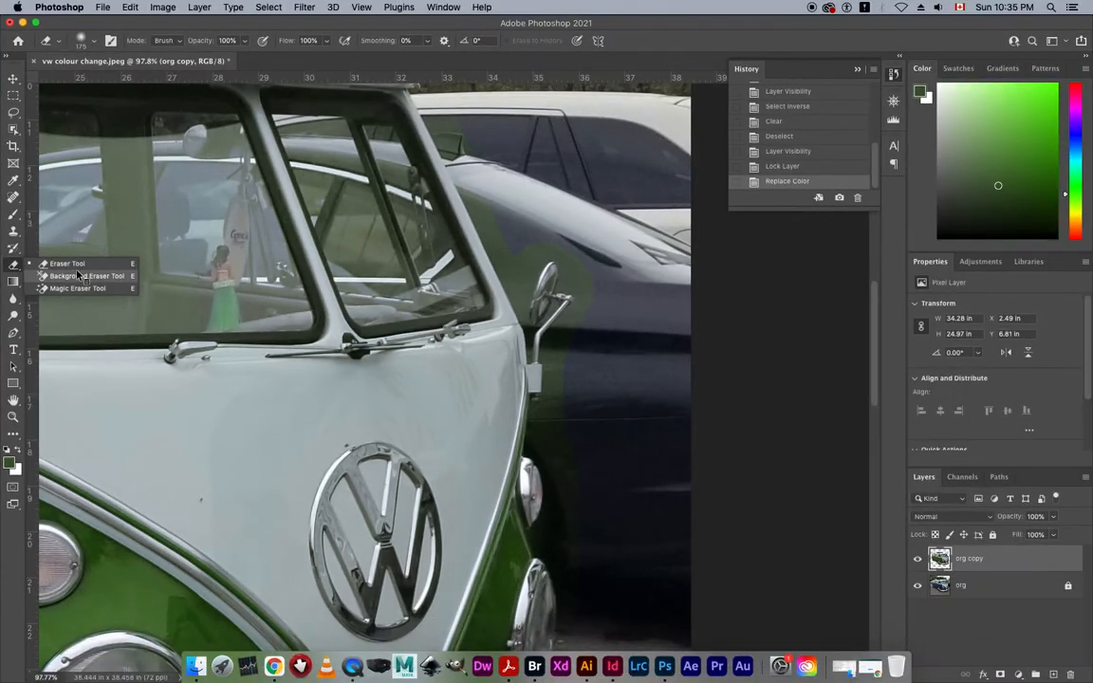
{"action": "left_click", "coordinate": [71, 266]}
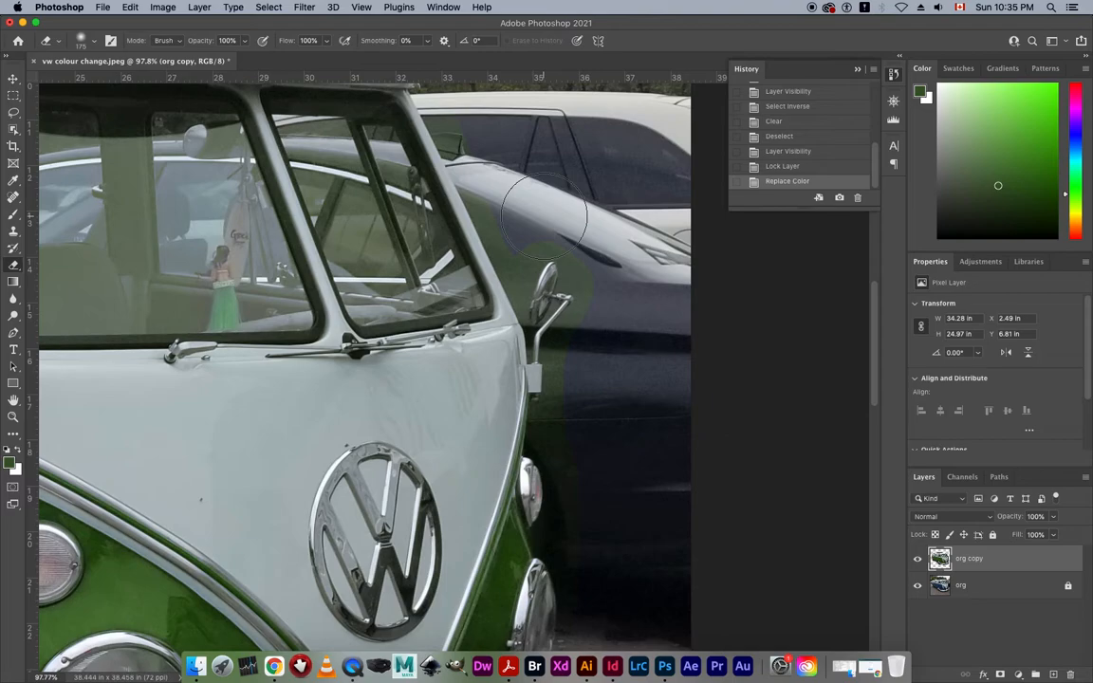
{"action": "key", "text": "bracketleft"}
{"action": "key", "text": "bracketleft"}
{"action": "key", "text": "bracketleft"}
{"action": "key", "text": "bracketleft"}
{"action": "key", "text": "bracketleft"}
{"action": "key", "text": "bracketleft"}
{"action": "key", "text": "bracketright"}
{"action": "key", "text": "bracketright"}
{"action": "key", "text": "bracketright"}
{"action": "key", "text": "bracketright"}
{"action": "key", "text": "bracketright"}
{"action": "key", "text": "bracketleft"}
{"action": "key", "text": "bracketleft"}
{"action": "key", "text": "bracketleft"}
Set the eraser size to 44 px and erase green tint on the car beside the van
{"action": "left_click", "coordinate": [93, 43]}
{"action": "left_click", "coordinate": [93, 43]}
{"action": "left_click", "coordinate": [94, 42]}
{"action": "left_click_drag", "start_coordinate": [98, 79], "coordinate": [91, 82]}
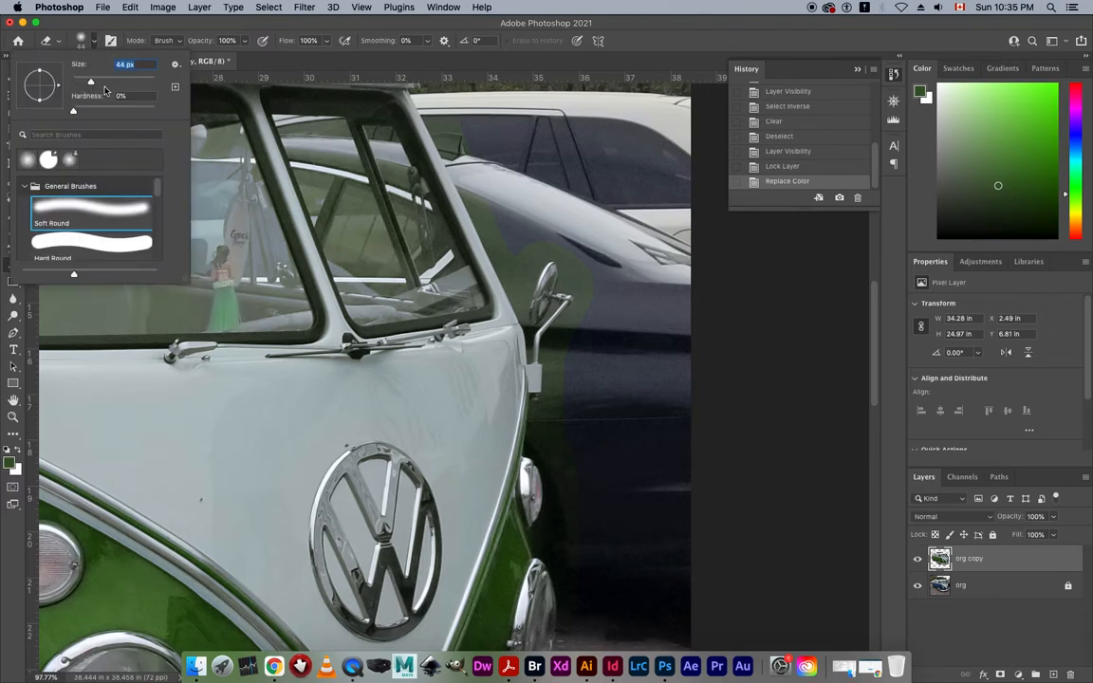
{"action": "left_click_drag", "start_coordinate": [550, 223], "coordinate": [557, 243]}
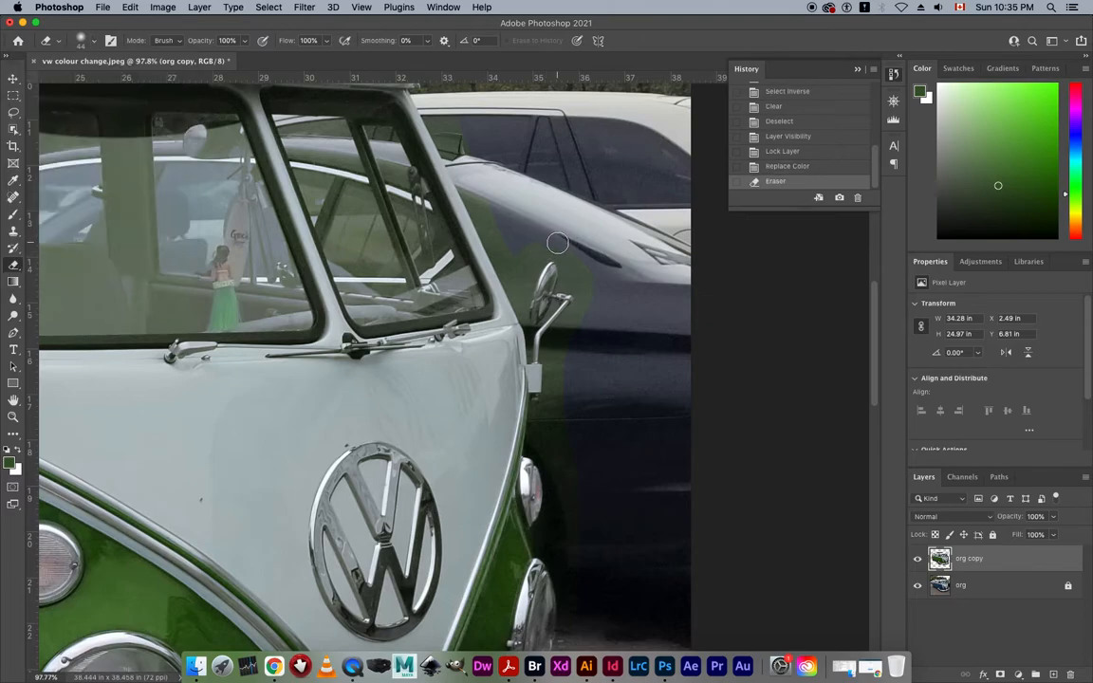
Switch to a soft round eraser and erase green tint from the neighbouring car
{"action": "left_click", "coordinate": [84, 39]}
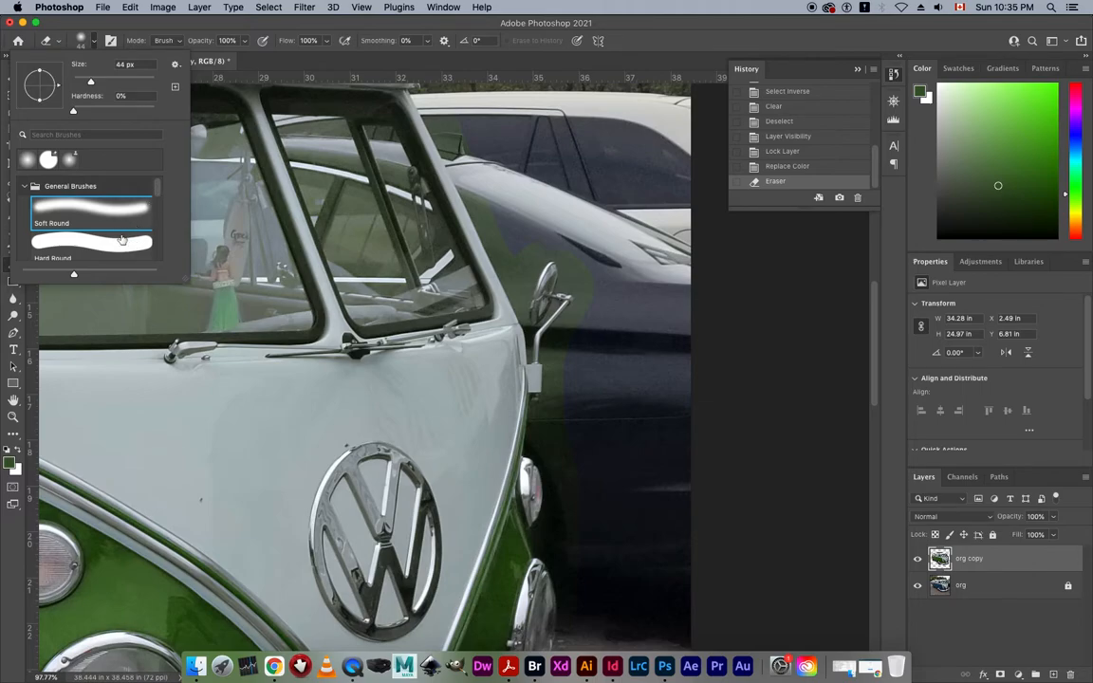
{"action": "left_click", "coordinate": [109, 216]}
{"action": "left_click", "coordinate": [534, 208]}
{"action": "mouse_move", "coordinate": [535, 209]}
{"action": "left_mouse_down"}
{"action": "mouse_move", "coordinate": [538, 243]}
{"action": "mouse_move", "coordinate": [479, 209]}
{"action": "left_mouse_up"}
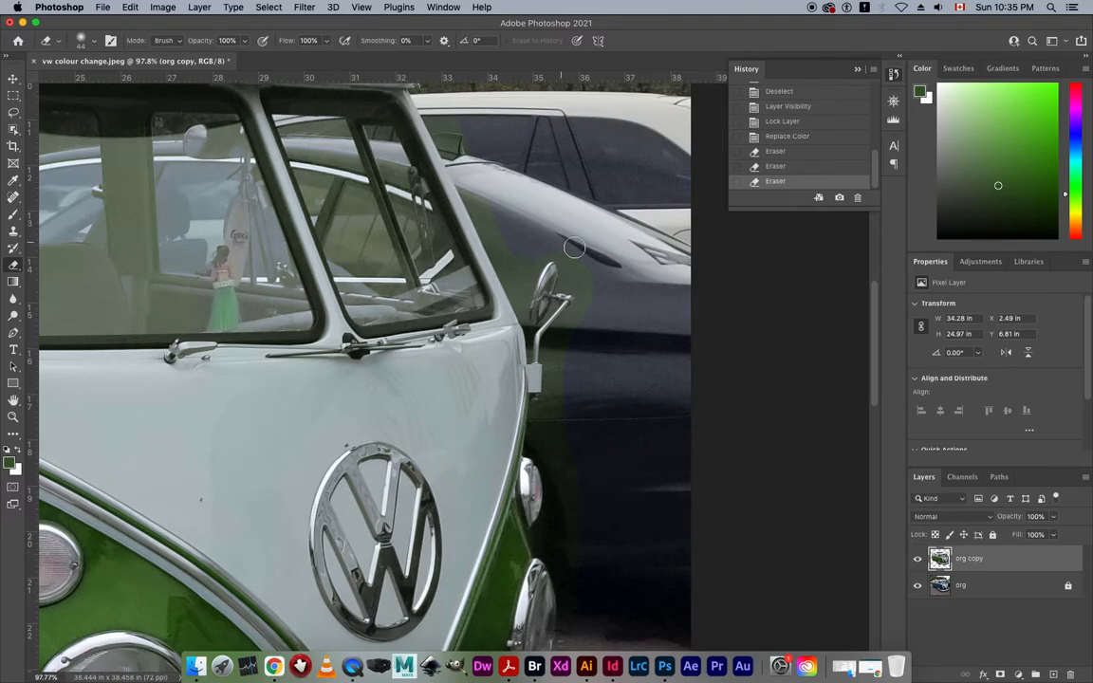
{"action": "left_click_drag", "start_coordinate": [487, 223], "coordinate": [539, 282]}
{"action": "left_click_drag", "start_coordinate": [605, 320], "coordinate": [481, 264]}
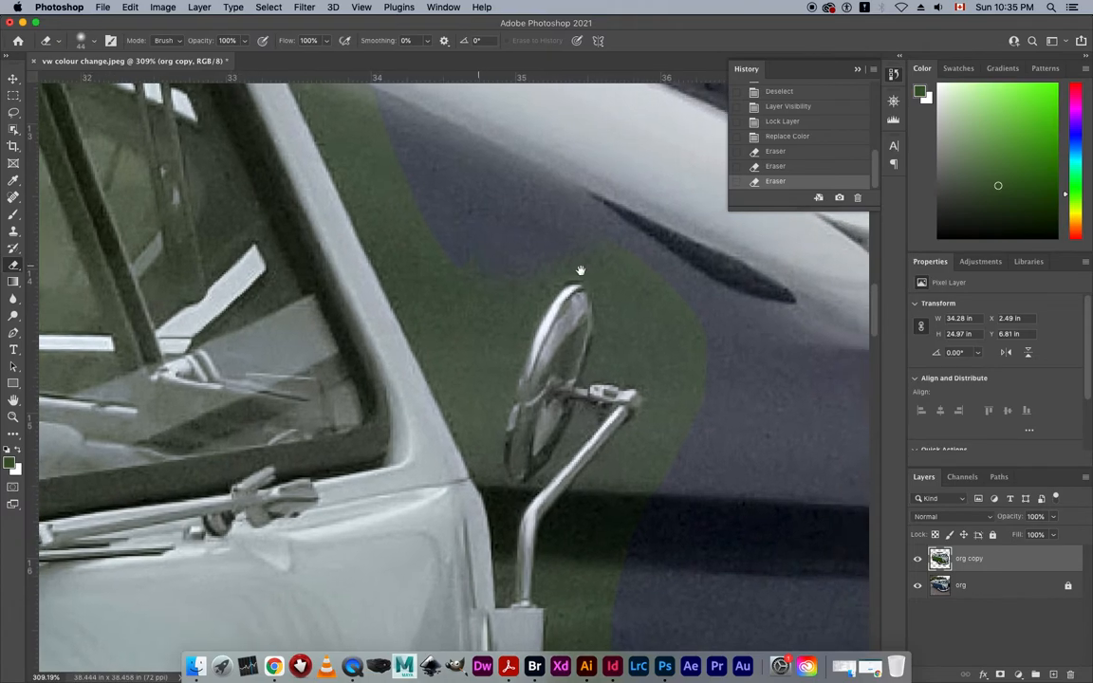
Erase the green tint around the side mirror and below its arm
{"action": "mouse_move", "coordinate": [623, 259]}
{"action": "left_mouse_down"}
{"action": "mouse_move", "coordinate": [663, 286]}
{"action": "mouse_move", "coordinate": [680, 317]}
{"action": "mouse_move", "coordinate": [617, 285]}
{"action": "left_mouse_up"}
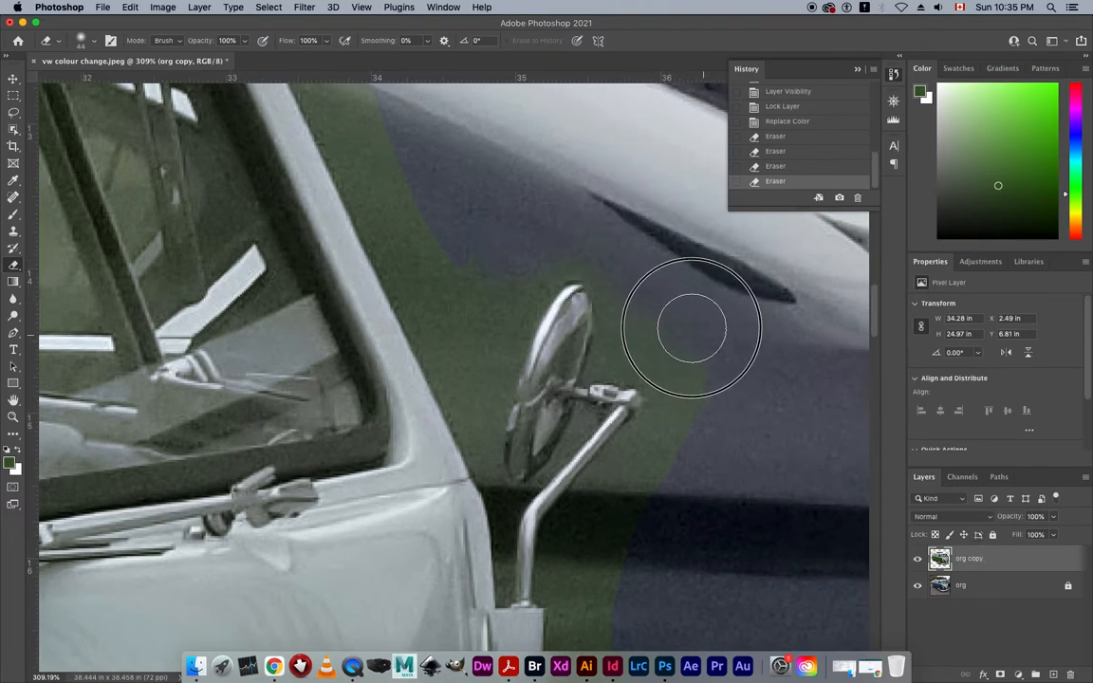
{"action": "mouse_move", "coordinate": [632, 266]}
{"action": "left_mouse_down"}
{"action": "mouse_move", "coordinate": [593, 240]}
{"action": "mouse_move", "coordinate": [539, 243]}
{"action": "mouse_move", "coordinate": [516, 268]}
{"action": "mouse_move", "coordinate": [530, 273]}
{"action": "mouse_move", "coordinate": [523, 283]}
{"action": "mouse_move", "coordinate": [499, 288]}
{"action": "mouse_move", "coordinate": [461, 251]}
{"action": "mouse_move", "coordinate": [457, 281]}
{"action": "mouse_move", "coordinate": [478, 317]}
{"action": "mouse_move", "coordinate": [487, 311]}
{"action": "mouse_move", "coordinate": [482, 329]}
{"action": "mouse_move", "coordinate": [516, 255]}
{"action": "mouse_move", "coordinate": [594, 240]}
{"action": "mouse_move", "coordinate": [637, 275]}
{"action": "mouse_move", "coordinate": [640, 335]}
{"action": "mouse_move", "coordinate": [677, 349]}
{"action": "mouse_move", "coordinate": [697, 378]}
{"action": "mouse_move", "coordinate": [674, 360]}
{"action": "mouse_move", "coordinate": [691, 399]}
{"action": "mouse_move", "coordinate": [662, 453]}
{"action": "mouse_move", "coordinate": [612, 505]}
{"action": "mouse_move", "coordinate": [604, 580]}
{"action": "mouse_move", "coordinate": [626, 486]}
{"action": "mouse_move", "coordinate": [587, 583]}
{"action": "left_mouse_up"}
{"action": "mouse_move", "coordinate": [650, 516]}
{"action": "left_mouse_down"}
{"action": "mouse_move", "coordinate": [634, 490]}
{"action": "mouse_move", "coordinate": [551, 253]}
{"action": "left_mouse_up"}
{"action": "mouse_move", "coordinate": [506, 306]}
{"action": "left_mouse_down"}
{"action": "mouse_move", "coordinate": [514, 385]}
{"action": "mouse_move", "coordinate": [483, 354]}
{"action": "mouse_move", "coordinate": [485, 447]}
{"action": "mouse_move", "coordinate": [499, 475]}
{"action": "mouse_move", "coordinate": [491, 495]}
{"action": "mouse_move", "coordinate": [462, 483]}
{"action": "mouse_move", "coordinate": [438, 511]}
{"action": "mouse_move", "coordinate": [432, 560]}
{"action": "mouse_move", "coordinate": [460, 541]}
{"action": "mouse_move", "coordinate": [543, 555]}
{"action": "mouse_move", "coordinate": [569, 513]}
{"action": "mouse_move", "coordinate": [500, 262]}
{"action": "mouse_move", "coordinate": [461, 218]}
{"action": "left_mouse_up"}
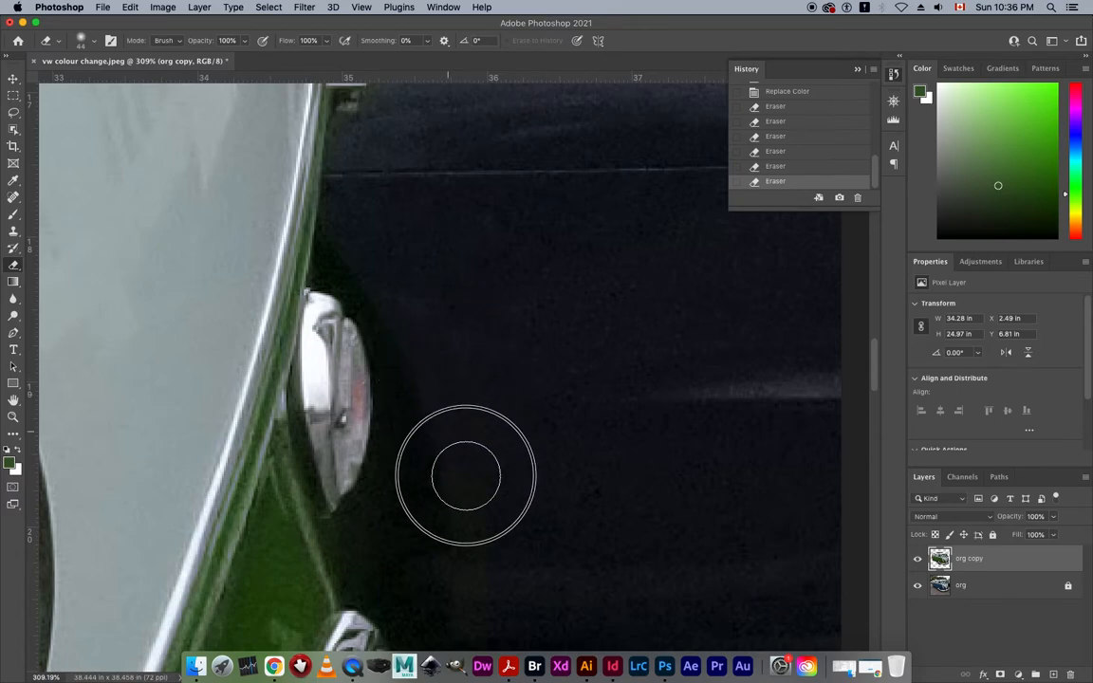
{"action": "mouse_move", "coordinate": [440, 383]}
{"action": "left_mouse_down"}
{"action": "mouse_move", "coordinate": [372, 233]}
{"action": "mouse_move", "coordinate": [363, 159]}
{"action": "mouse_move", "coordinate": [480, 466]}
{"action": "mouse_move", "coordinate": [488, 540]}
{"action": "left_mouse_up"}
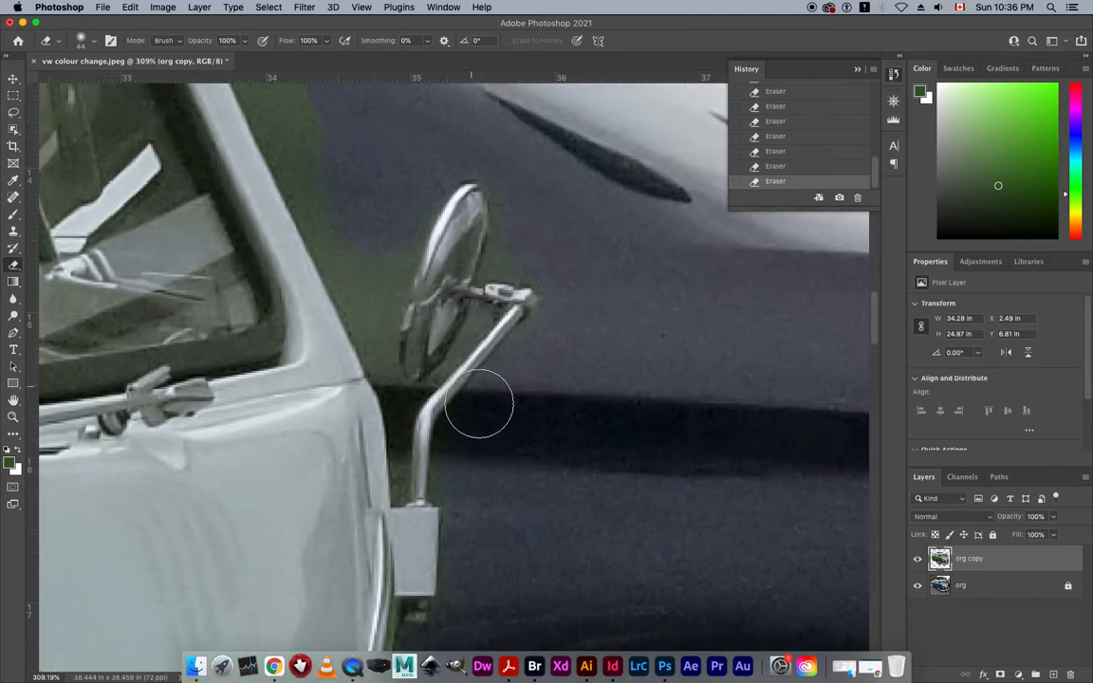
{"action": "left_click_drag", "start_coordinate": [479, 485], "coordinate": [478, 442]}
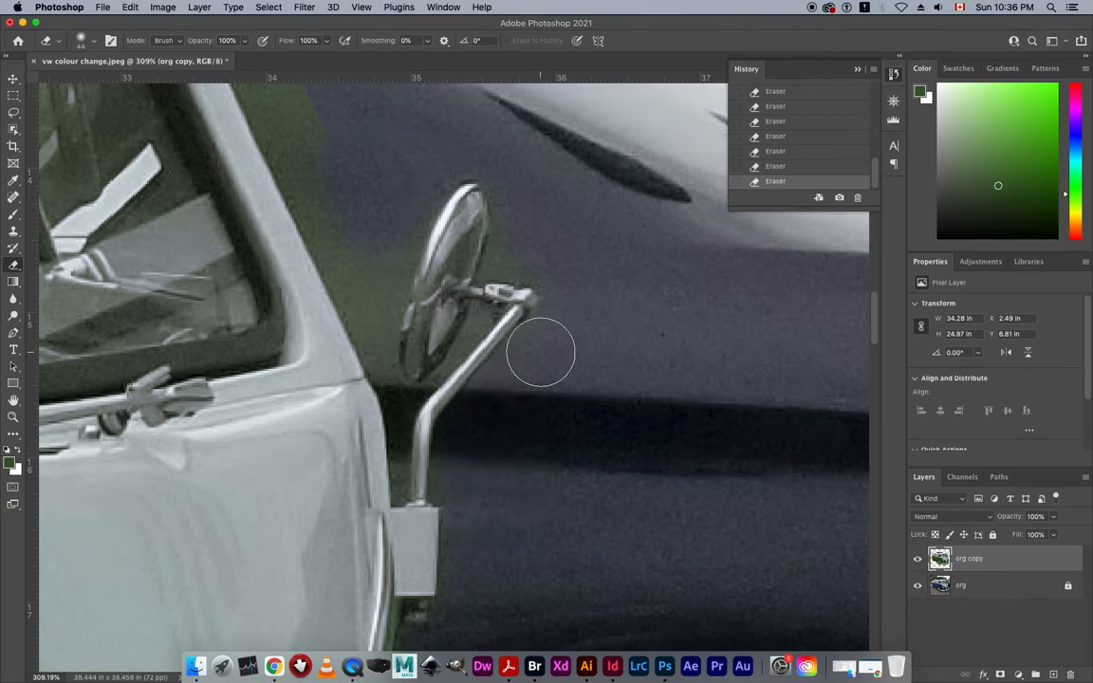
{"action": "key", "text": "bracketleft"}
{"action": "key", "text": "bracketleft"}
{"action": "key", "text": "bracketleft"}
{"action": "key", "text": "bracketleft"}
{"action": "key", "text": "bracketleft"}
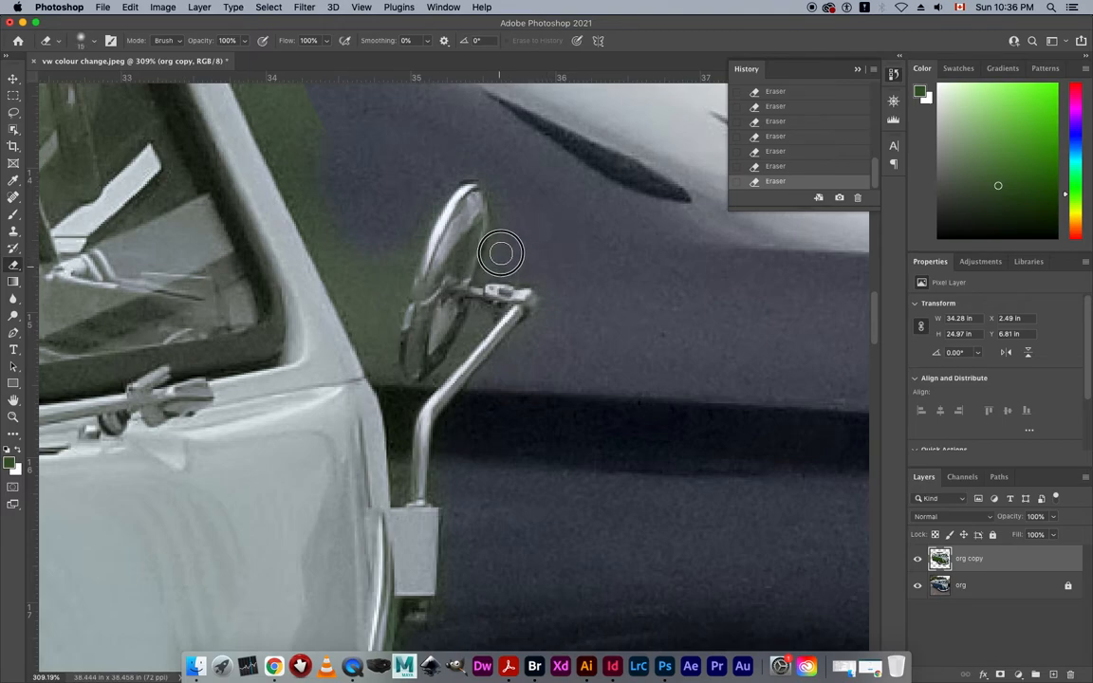
{"action": "mouse_move", "coordinate": [536, 275]}
{"action": "left_mouse_down"}
{"action": "mouse_move", "coordinate": [550, 292]}
{"action": "mouse_move", "coordinate": [513, 276]}
{"action": "mouse_move", "coordinate": [505, 206]}
{"action": "mouse_move", "coordinate": [471, 163]}
{"action": "mouse_move", "coordinate": [439, 180]}
{"action": "mouse_move", "coordinate": [403, 236]}
{"action": "mouse_move", "coordinate": [386, 295]}
{"action": "mouse_move", "coordinate": [380, 259]}
{"action": "mouse_move", "coordinate": [380, 317]}
{"action": "left_mouse_up"}
Erase green tint along the window pillar with a hard round eraser
{"action": "left_click", "coordinate": [93, 44]}
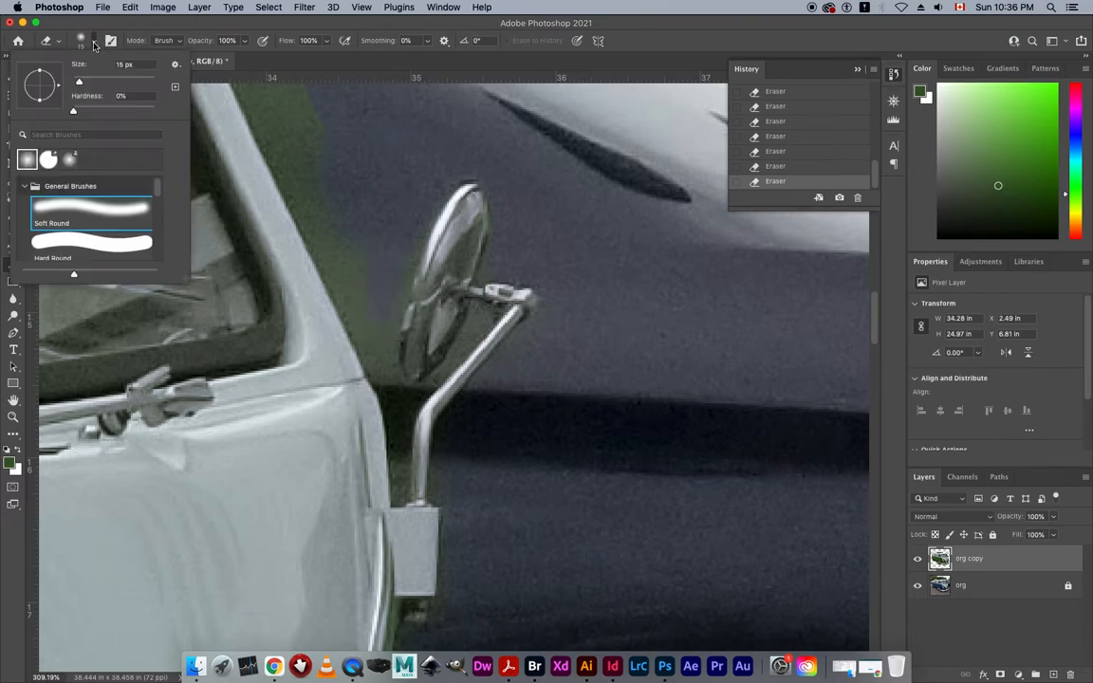
{"action": "left_click", "coordinate": [106, 244]}
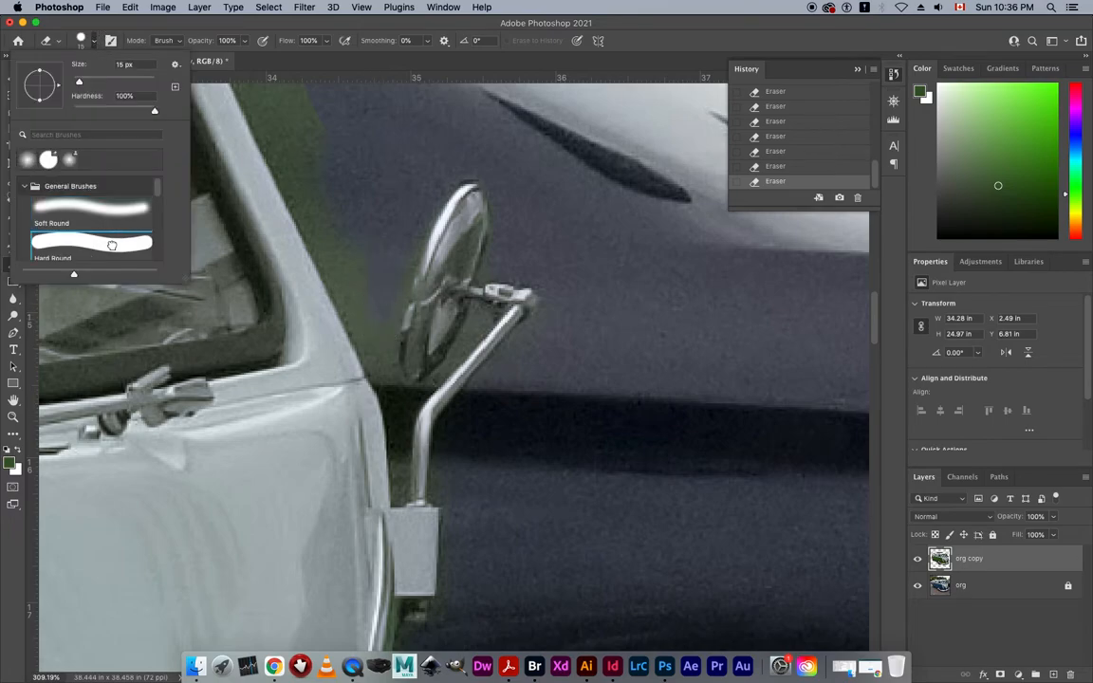
{"action": "left_click", "coordinate": [378, 304]}
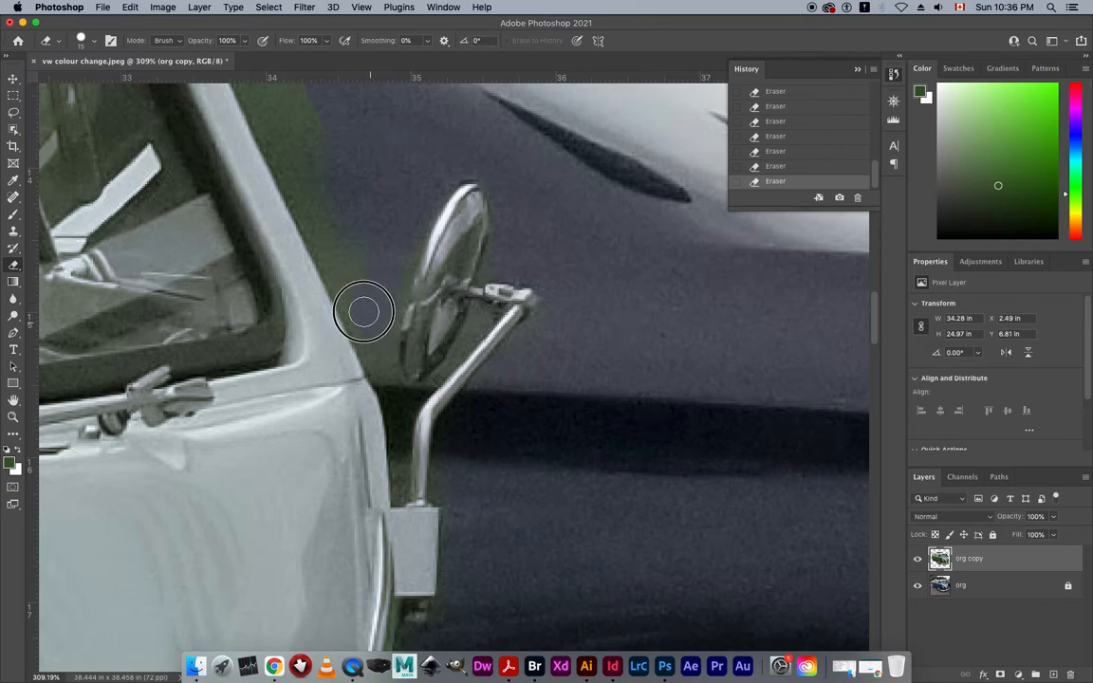
{"action": "mouse_move", "coordinate": [352, 305]}
{"action": "left_mouse_down"}
{"action": "mouse_move", "coordinate": [324, 242]}
{"action": "mouse_move", "coordinate": [366, 258]}
{"action": "mouse_move", "coordinate": [402, 250]}
{"action": "mouse_move", "coordinate": [393, 254]}
{"action": "left_mouse_up"}
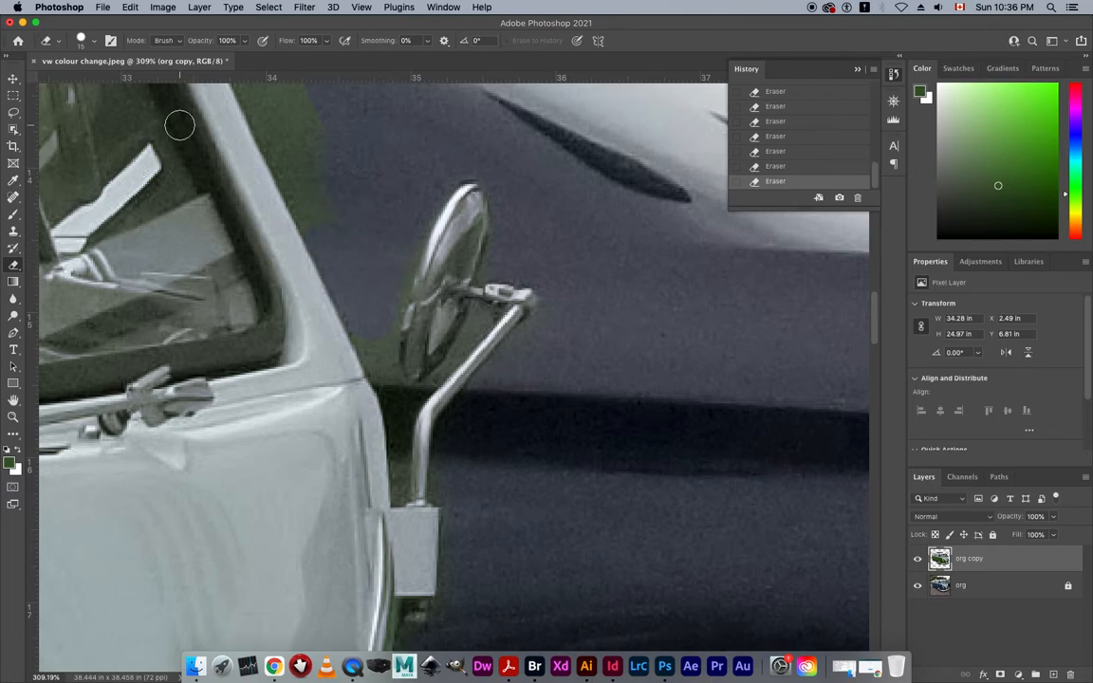
{"action": "key", "text": "super+0"}
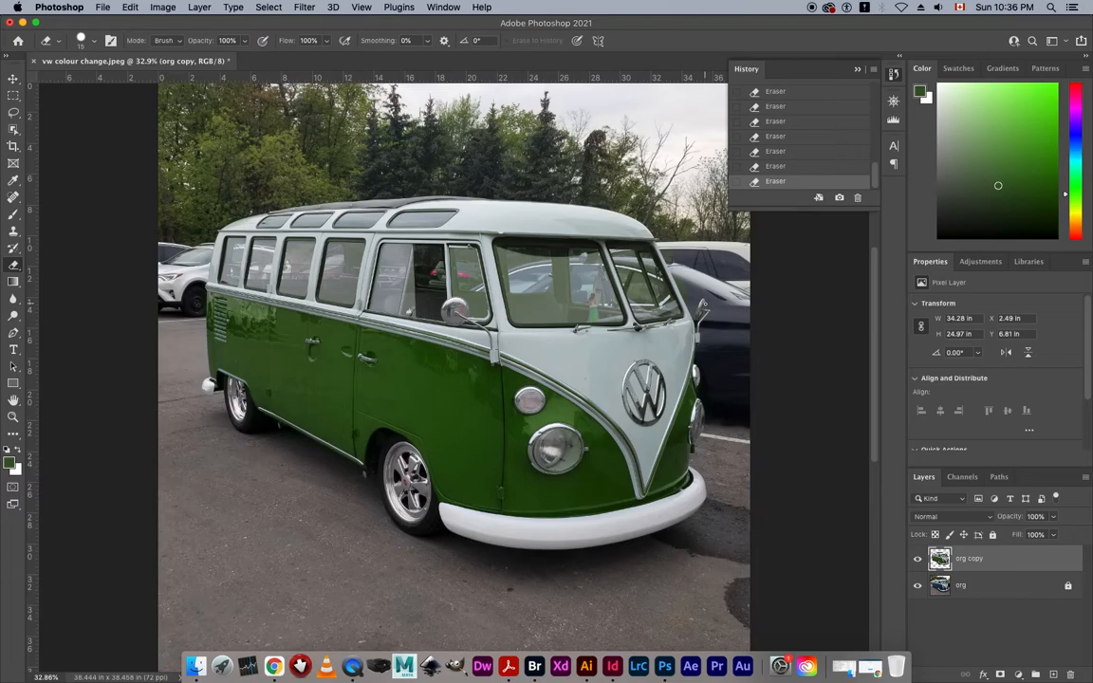
{"action": "key", "text": "super+space"}
{"action": "left_click_drag", "start_coordinate": [673, 238], "coordinate": [576, 348]}
{"action": "left_click_drag", "start_coordinate": [508, 244], "coordinate": [602, 414]}
{"action": "left_click_drag", "start_coordinate": [698, 454], "coordinate": [537, 341]}
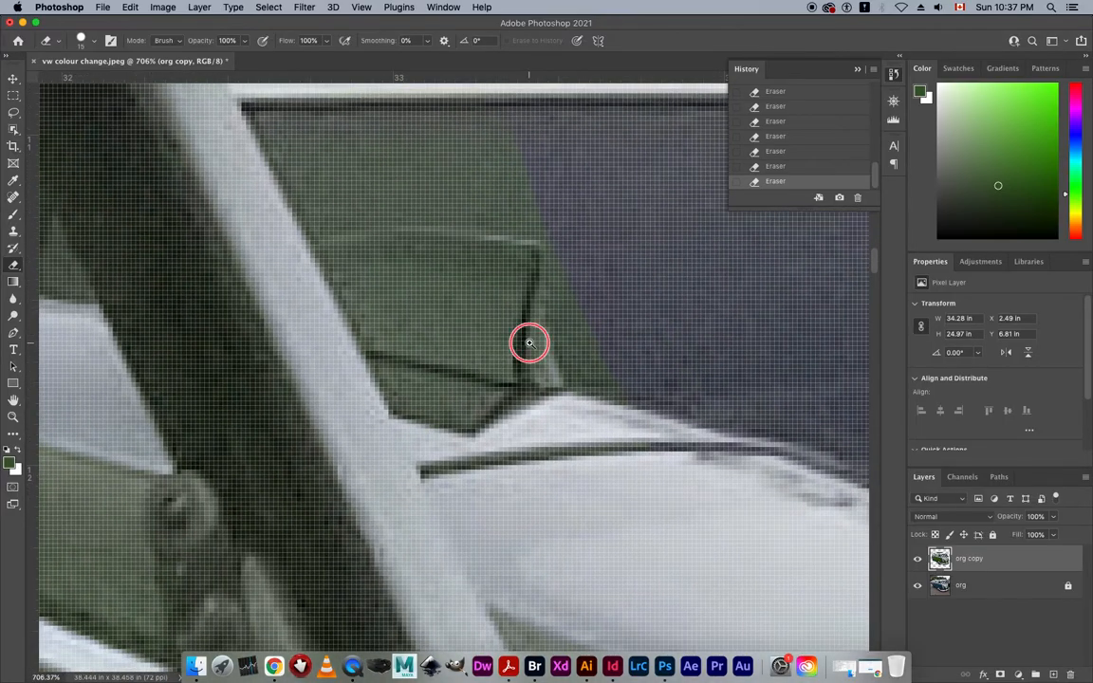
{"action": "left_click", "coordinate": [524, 347]}
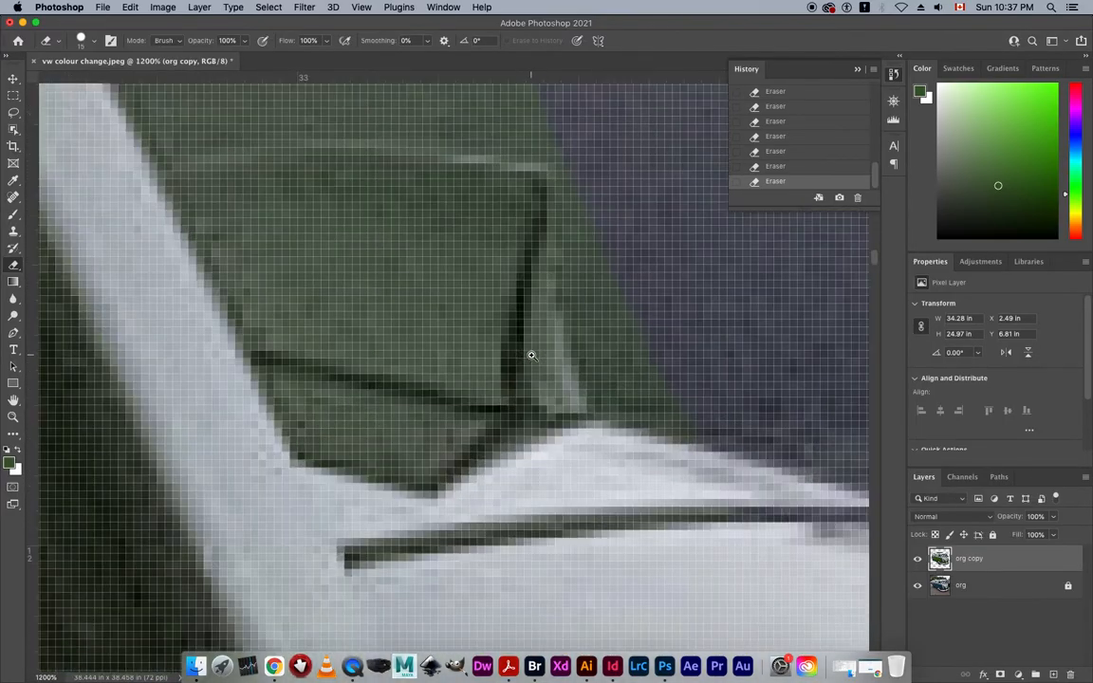
{"action": "left_click", "coordinate": [531, 355], "text": "alt"}
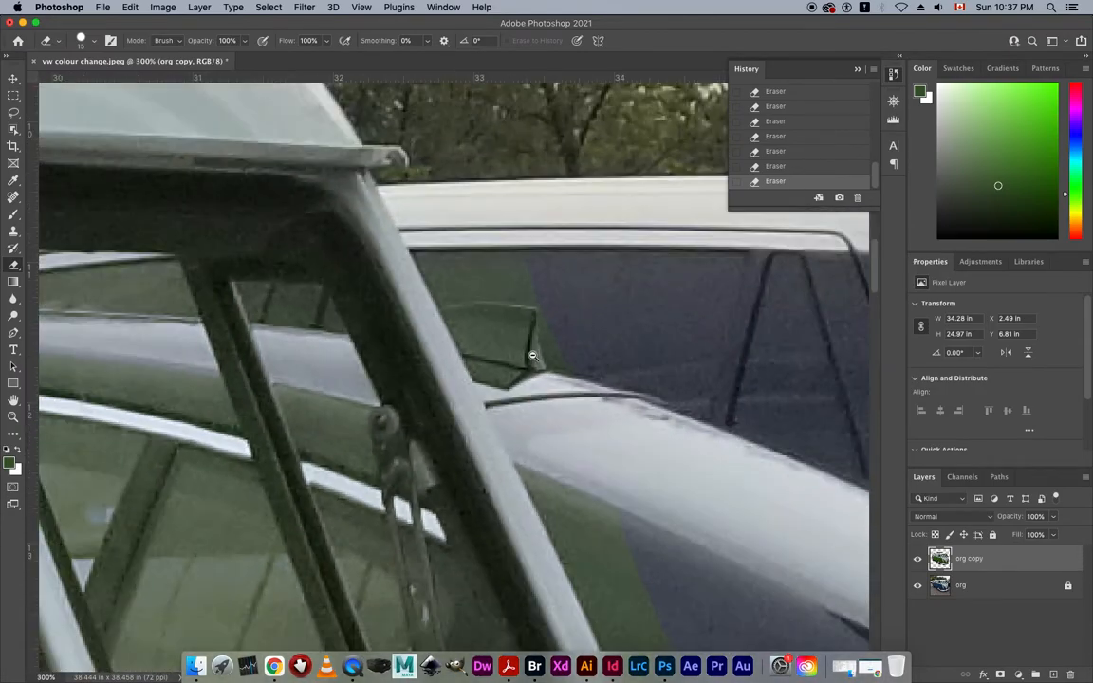
{"action": "left_click", "coordinate": [538, 356], "text": "alt"}
{"action": "left_click_drag", "start_coordinate": [547, 366], "coordinate": [505, 328]}
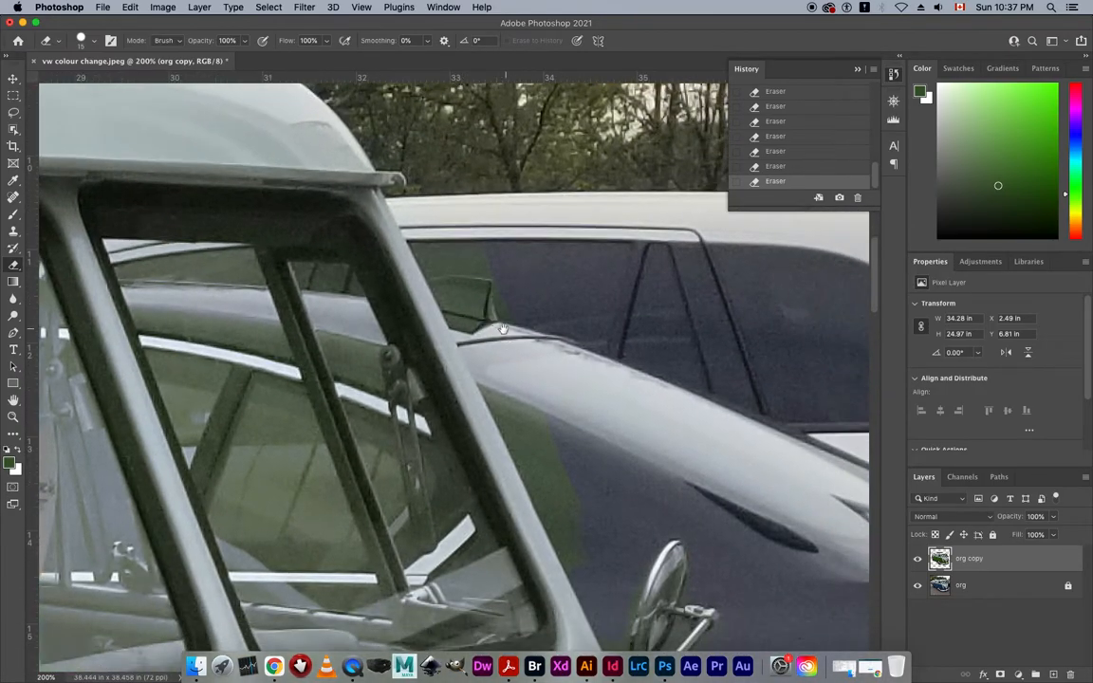
With a larger soft round eraser, erase green tint along the roof edge and beside the pillar
{"action": "left_click", "coordinate": [98, 42]}
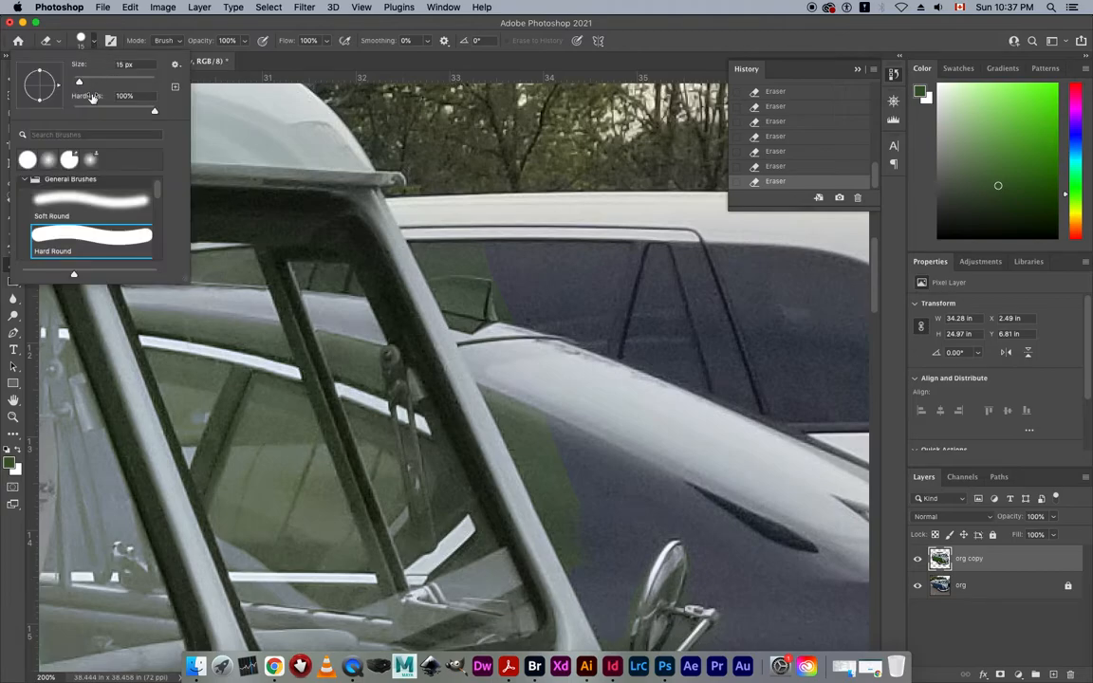
{"action": "left_click", "coordinate": [86, 208]}
{"action": "left_click", "coordinate": [461, 339]}
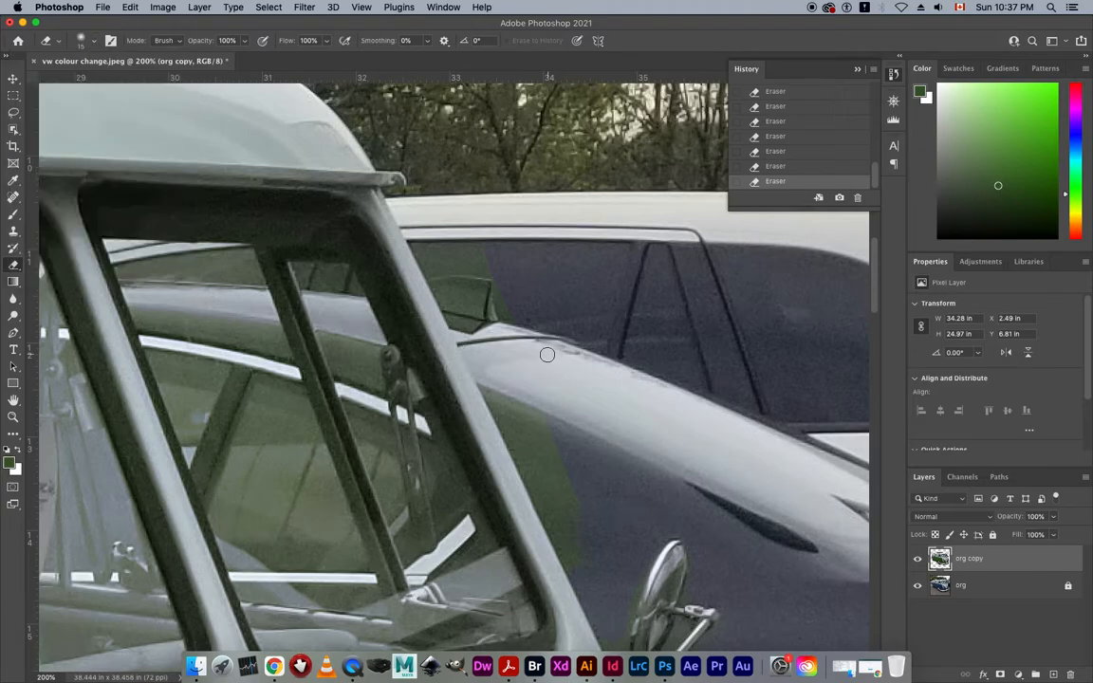
{"action": "key", "text": "bracketright"}
{"action": "key", "text": "bracketright"}
{"action": "key", "text": "bracketright"}
{"action": "key", "text": "bracketright"}
{"action": "key", "text": "bracketright"}
{"action": "mouse_move", "coordinate": [591, 550]}
{"action": "left_mouse_down"}
{"action": "mouse_move", "coordinate": [534, 426]}
{"action": "mouse_move", "coordinate": [481, 247]}
{"action": "mouse_move", "coordinate": [454, 239]}
{"action": "mouse_move", "coordinate": [466, 266]}
{"action": "mouse_move", "coordinate": [446, 253]}
{"action": "mouse_move", "coordinate": [578, 536]}
{"action": "left_mouse_up"}
{"action": "left_click_drag", "start_coordinate": [467, 296], "coordinate": [428, 199]}
{"action": "left_click", "coordinate": [581, 343], "text": "alt"}
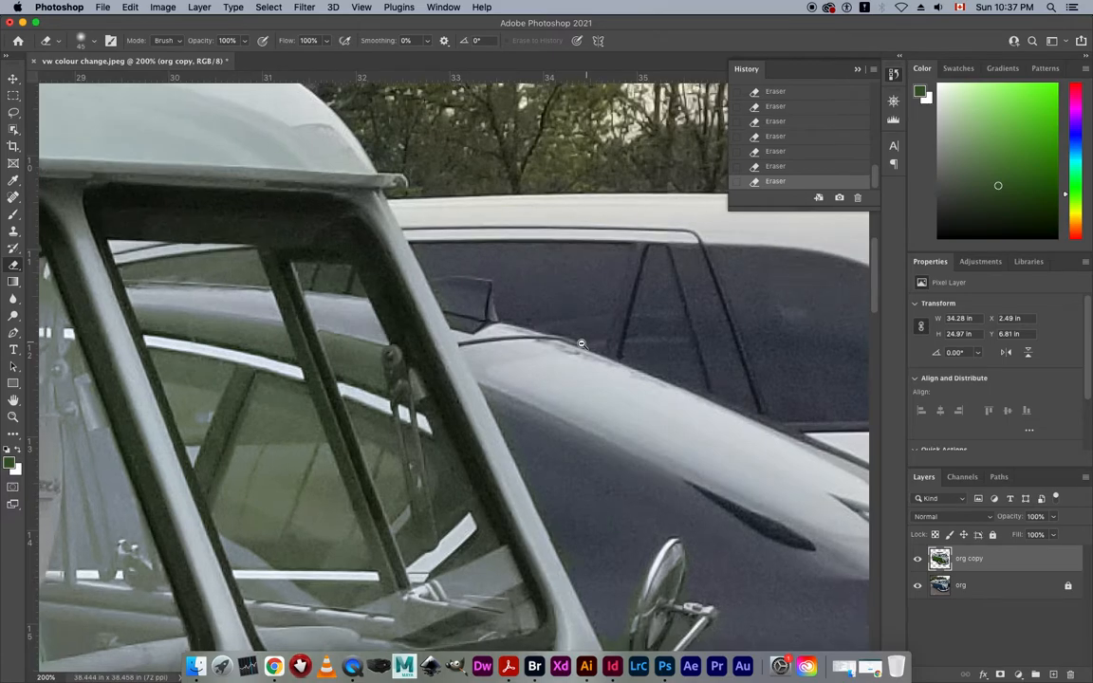
{"action": "left_click", "coordinate": [579, 348], "text": "alt"}
{"action": "scroll", "coordinate": [629, 441], "scroll_direction": "down", "scroll_amount": 7}
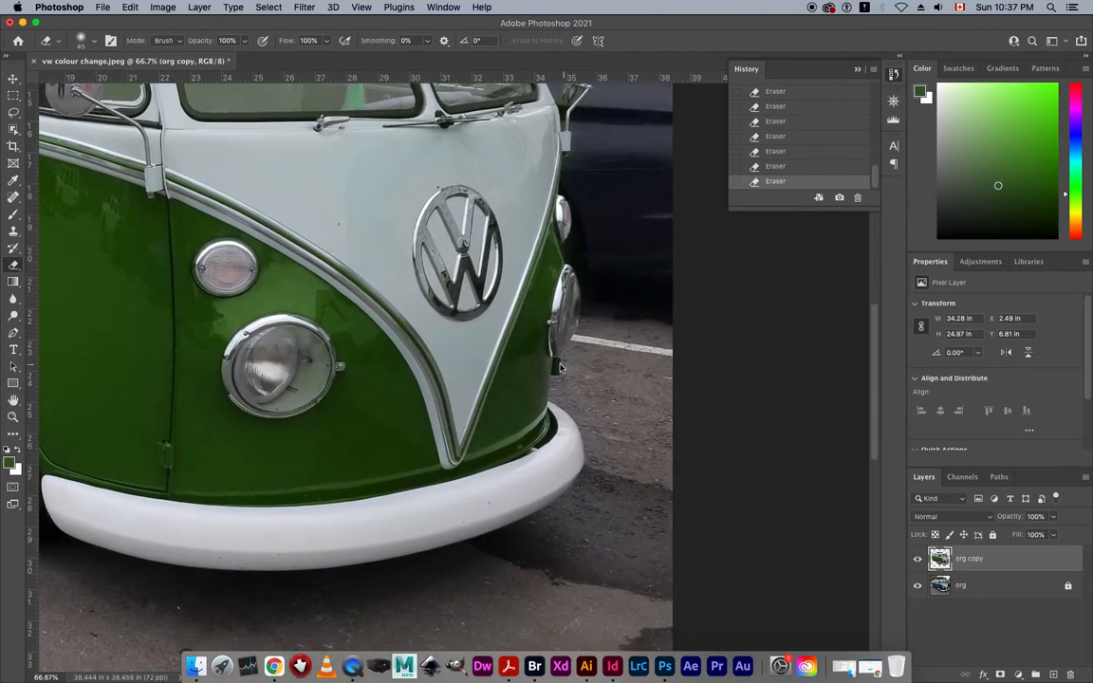
Erase the green tint across the windshield glass, then hide the org layer to check the erasure
{"action": "left_click", "coordinate": [563, 364], "text": "alt"}
{"action": "left_click", "coordinate": [524, 366], "text": "alt"}
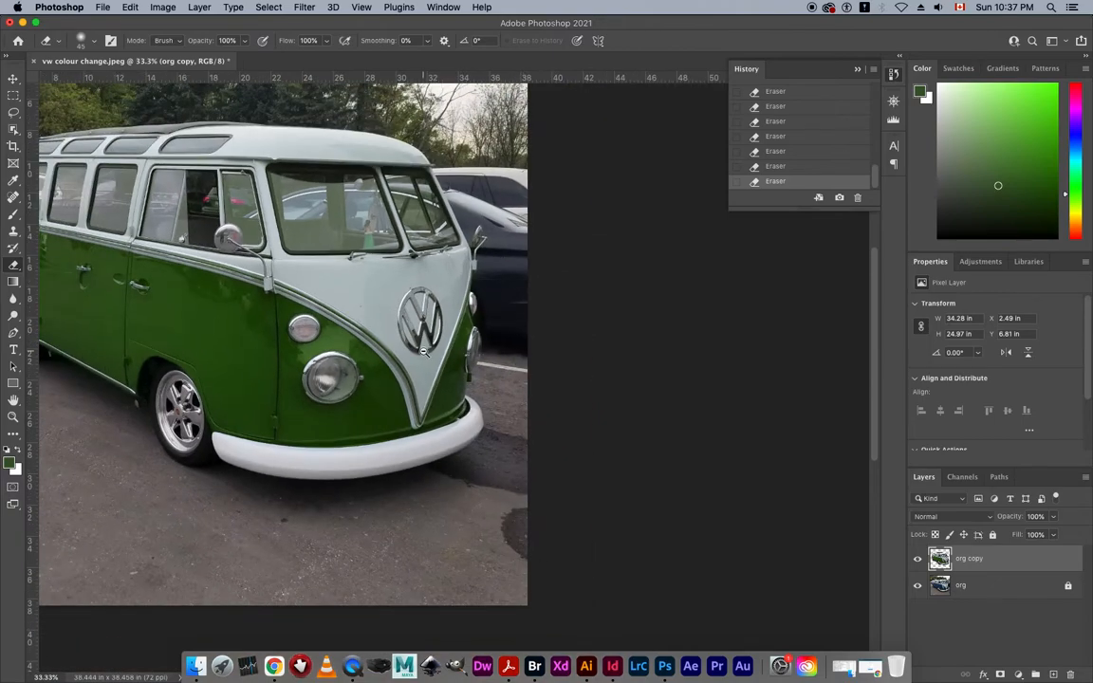
{"action": "scroll", "coordinate": [436, 351], "scroll_direction": "up", "scroll_amount": 3}
{"action": "scroll", "coordinate": [436, 351], "scroll_direction": "left", "scroll_amount": 4}
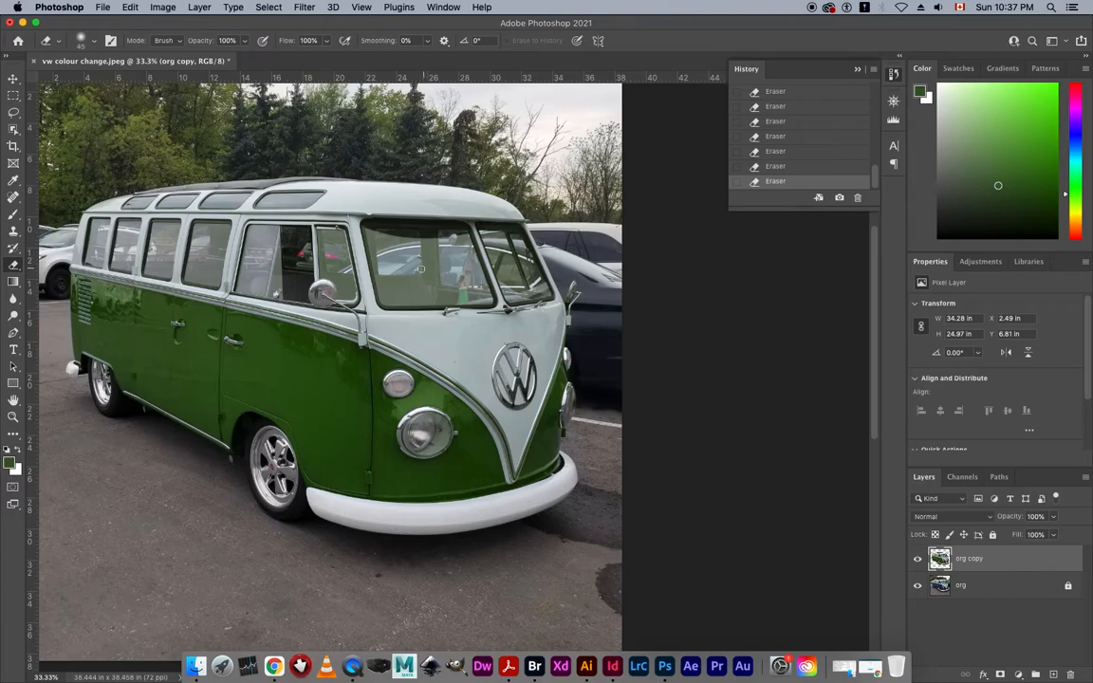
{"action": "left_click", "coordinate": [429, 262]}
{"action": "left_click", "coordinate": [431, 267]}
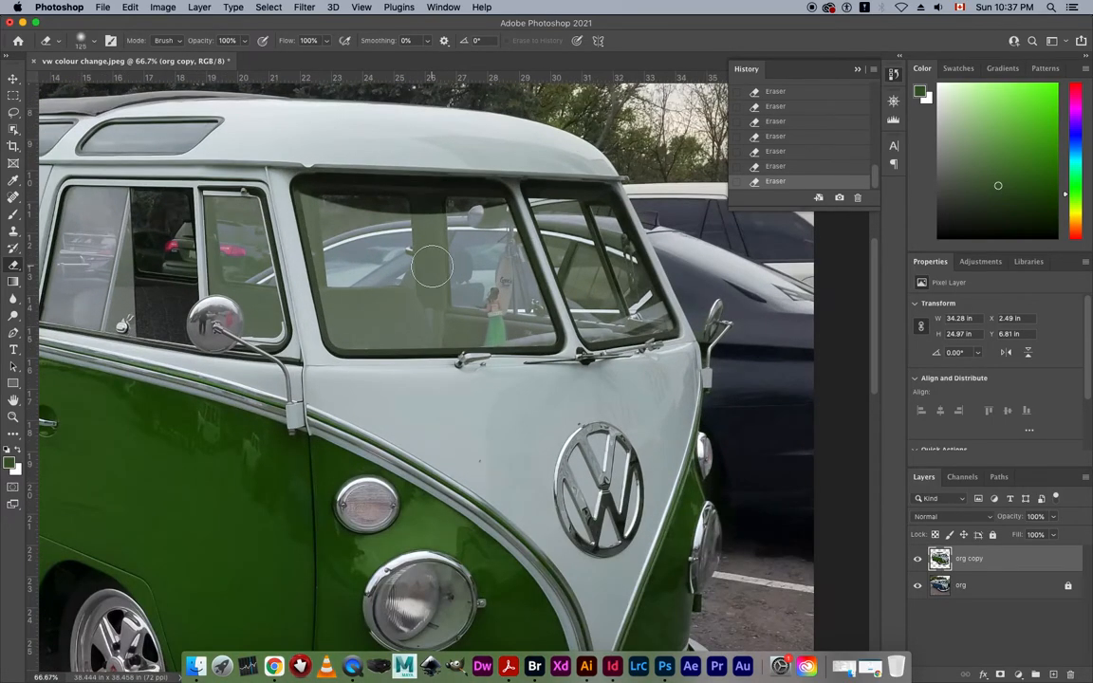
{"action": "key", "text": "bracketright"}
{"action": "key", "text": "bracketright"}
{"action": "key", "text": "bracketright"}
{"action": "key", "text": "bracketright"}
{"action": "key", "text": "bracketleft"}
{"action": "key", "text": "bracketleft"}
{"action": "key", "text": "bracketleft"}
{"action": "mouse_move", "coordinate": [437, 274]}
{"action": "left_mouse_down"}
{"action": "mouse_move", "coordinate": [422, 274]}
{"action": "mouse_move", "coordinate": [470, 282]}
{"action": "mouse_move", "coordinate": [465, 295]}
{"action": "mouse_move", "coordinate": [406, 300]}
{"action": "mouse_move", "coordinate": [354, 232]}
{"action": "mouse_move", "coordinate": [395, 245]}
{"action": "mouse_move", "coordinate": [417, 222]}
{"action": "mouse_move", "coordinate": [433, 249]}
{"action": "mouse_move", "coordinate": [436, 273]}
{"action": "mouse_move", "coordinate": [408, 309]}
{"action": "mouse_move", "coordinate": [379, 294]}
{"action": "left_mouse_up"}
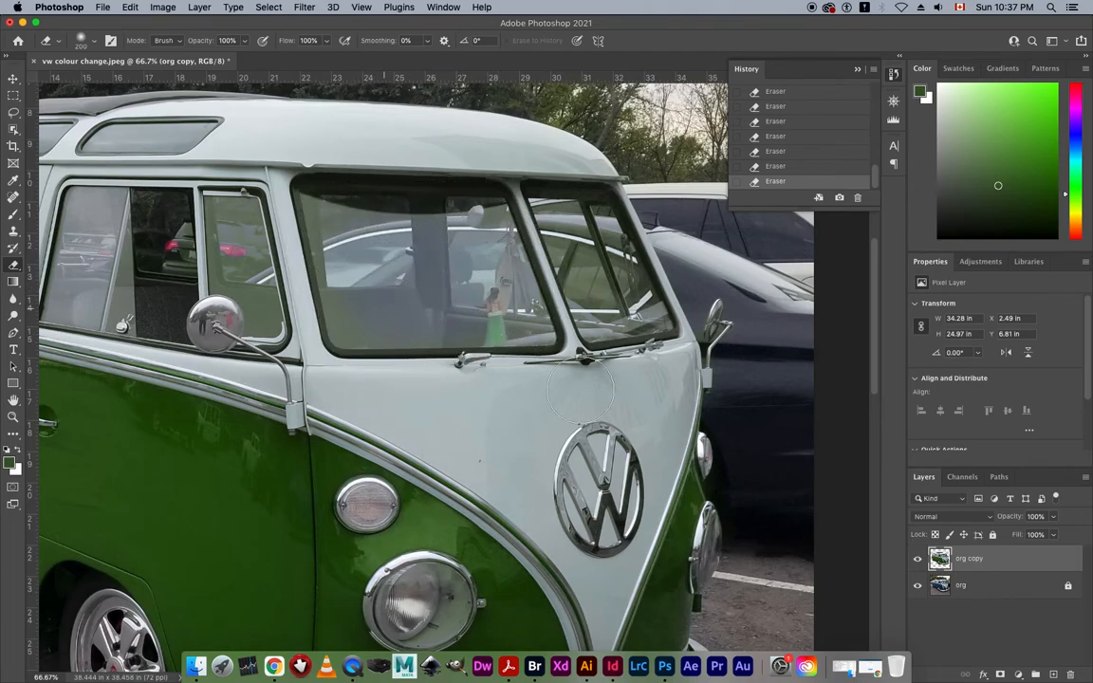
{"action": "left_click", "coordinate": [917, 586]}
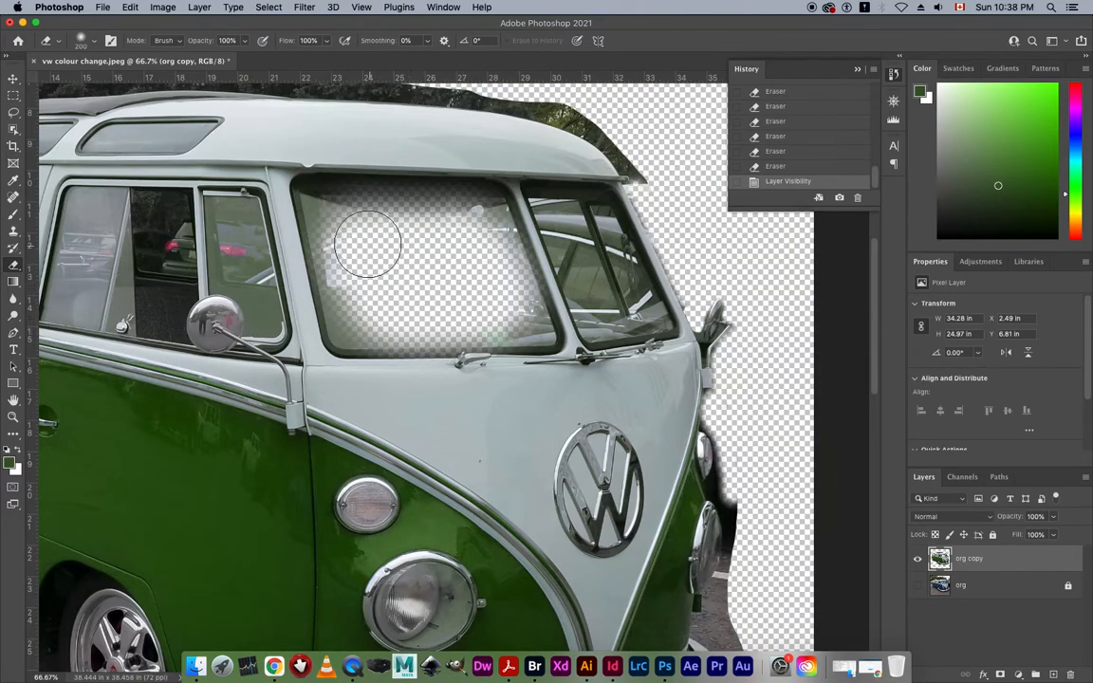
Show the org layer again, compare with org copy, and erase leftover windshield tint
{"action": "left_click", "coordinate": [916, 586]}
{"action": "left_click", "coordinate": [917, 559]}
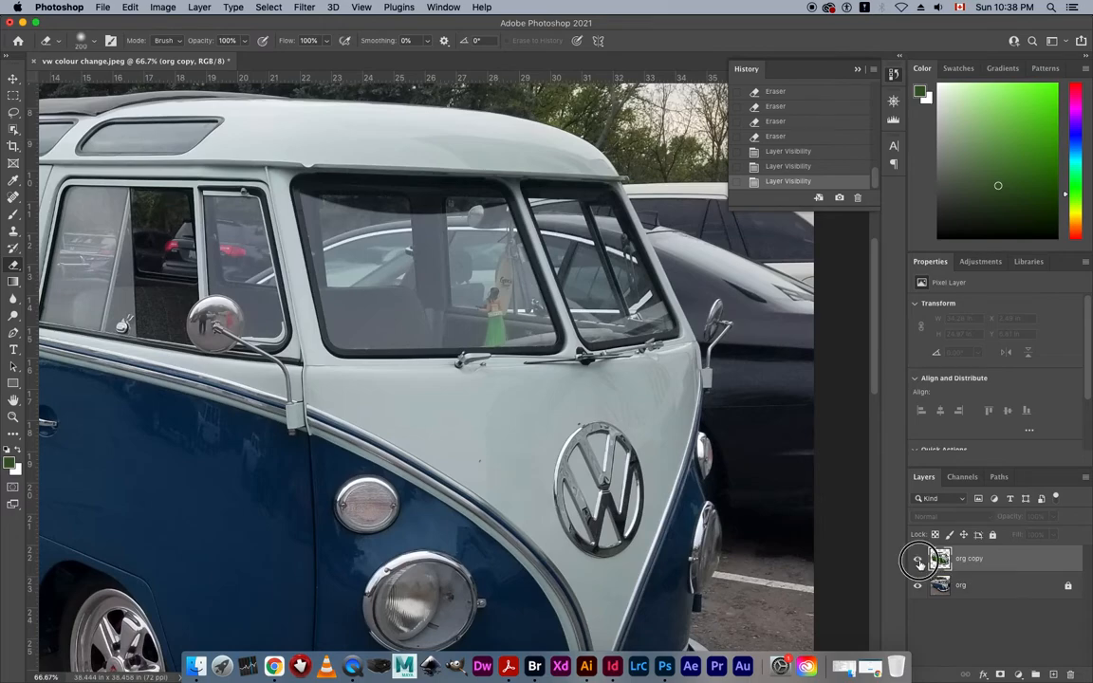
{"action": "left_click", "coordinate": [918, 559]}
{"action": "key", "text": "bracketleft"}
{"action": "key", "text": "bracketleft"}
{"action": "key", "text": "bracketleft"}
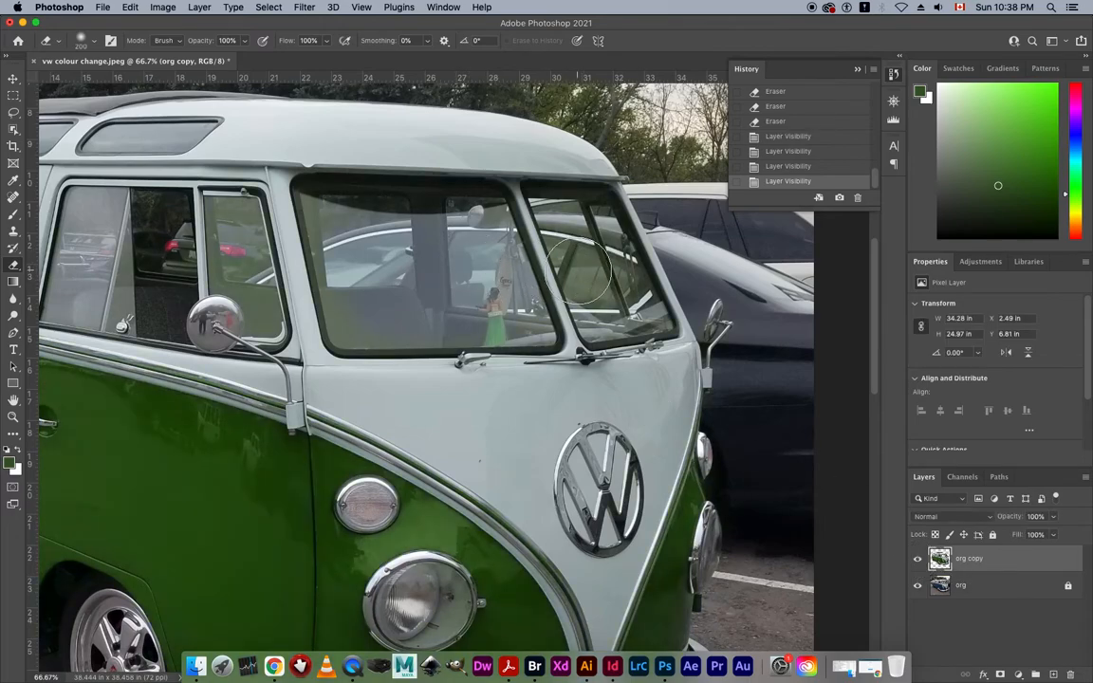
{"action": "key", "text": "bracketright"}
{"action": "key", "text": "bracketright"}
{"action": "key", "text": "bracketright"}
{"action": "key", "text": "bracketright"}
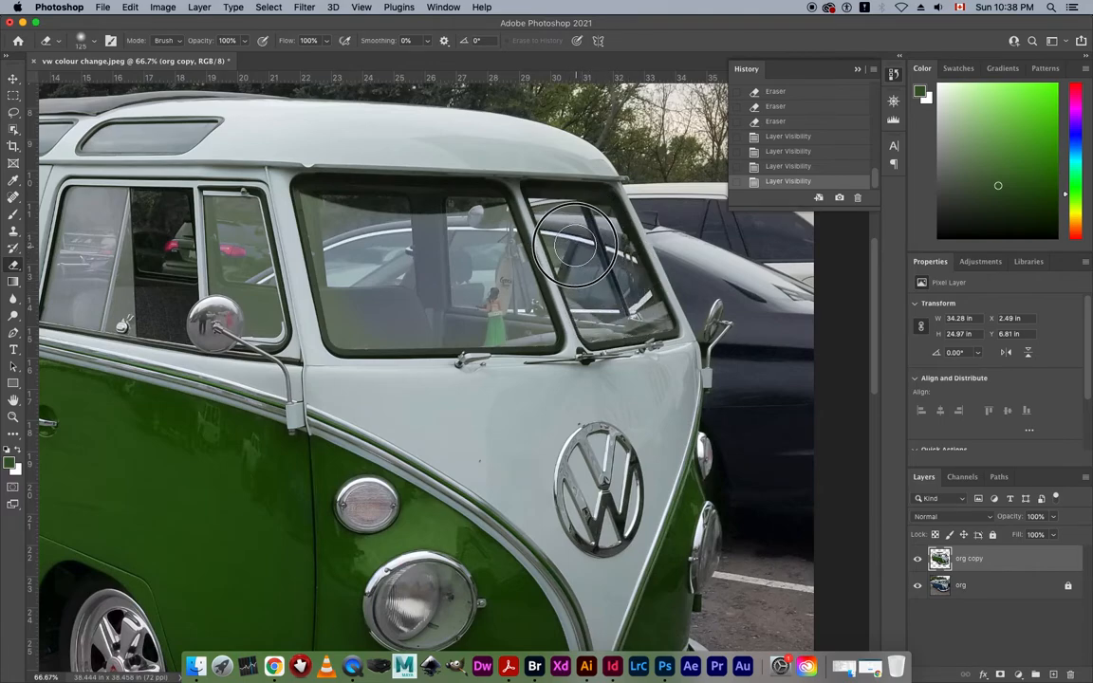
{"action": "left_click_drag", "start_coordinate": [600, 310], "coordinate": [415, 302]}
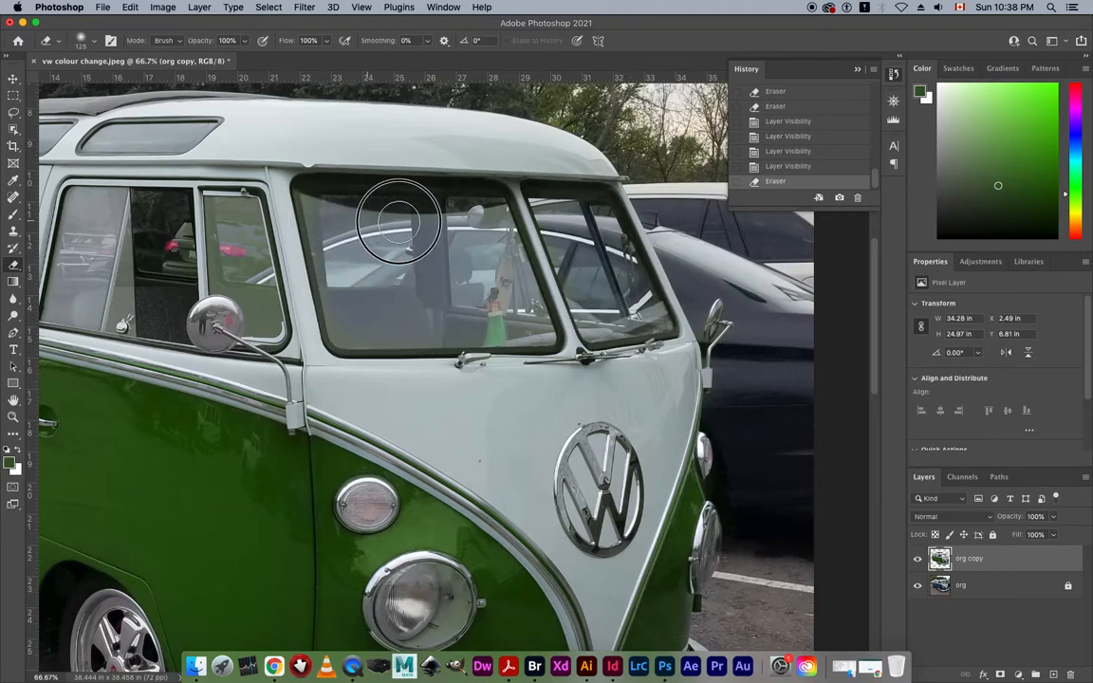
{"action": "left_click_drag", "start_coordinate": [489, 233], "coordinate": [496, 241]}
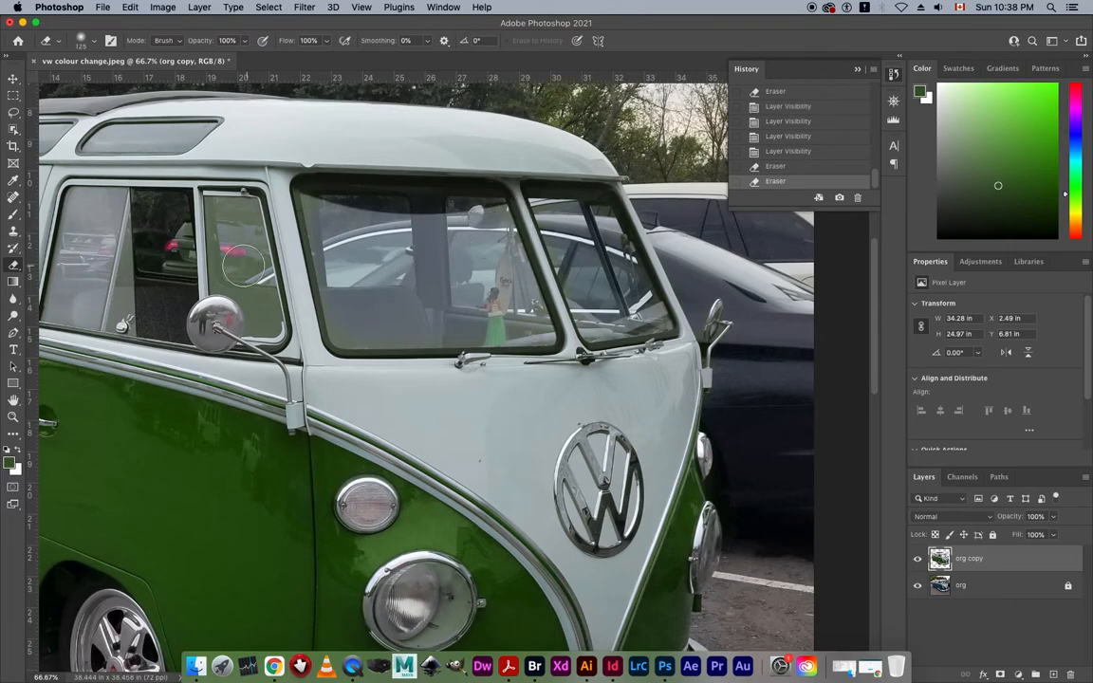
Erase the green tint from the front side window with a smaller eraser
{"action": "mouse_move", "coordinate": [232, 216]}
{"action": "left_mouse_down"}
{"action": "mouse_move", "coordinate": [263, 319]}
{"action": "mouse_move", "coordinate": [224, 207]}
{"action": "mouse_move", "coordinate": [223, 254]}
{"action": "left_mouse_up"}
{"action": "left_click", "coordinate": [243, 266]}
{"action": "left_click", "coordinate": [246, 273]}
{"action": "key", "text": "bracketleft"}
{"action": "key", "text": "bracketleft"}
{"action": "key", "text": "bracketleft"}
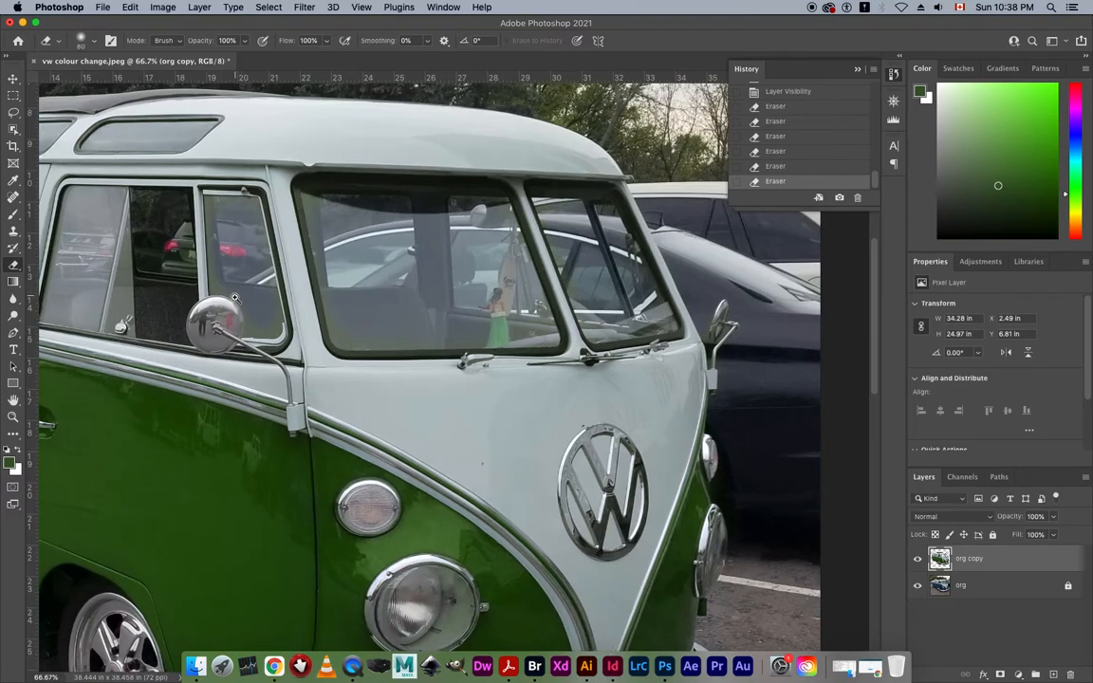
{"action": "left_click", "coordinate": [234, 298], "text": "super"}
{"action": "left_click", "coordinate": [251, 294], "text": "alt+super"}
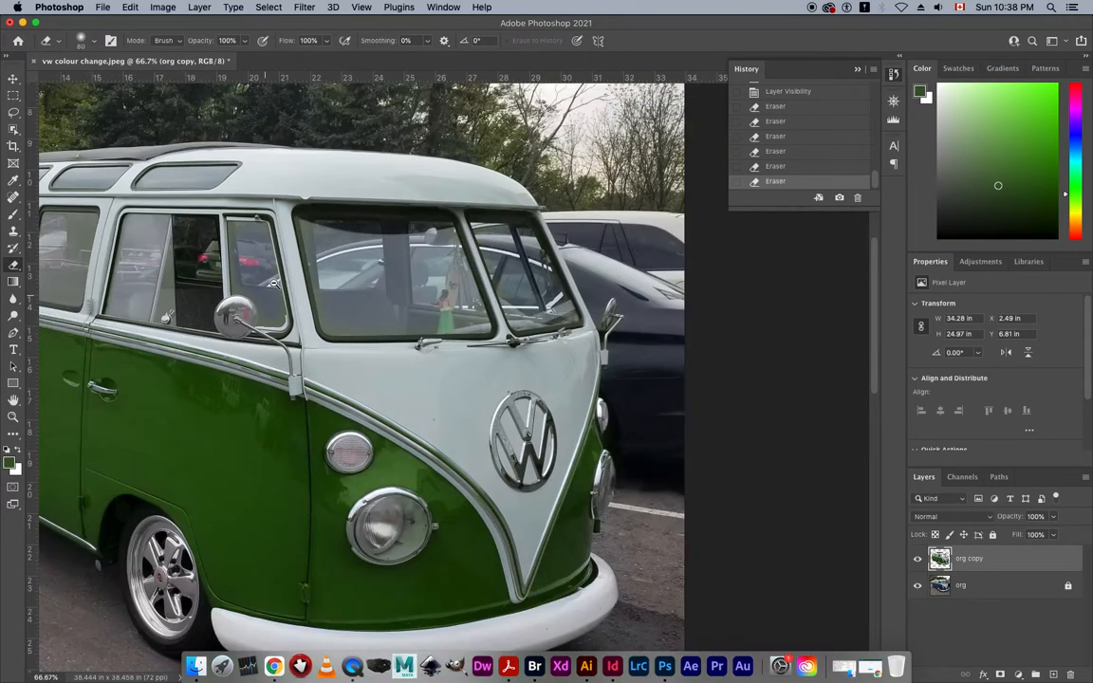
{"action": "left_click", "coordinate": [247, 287], "text": "alt+super"}
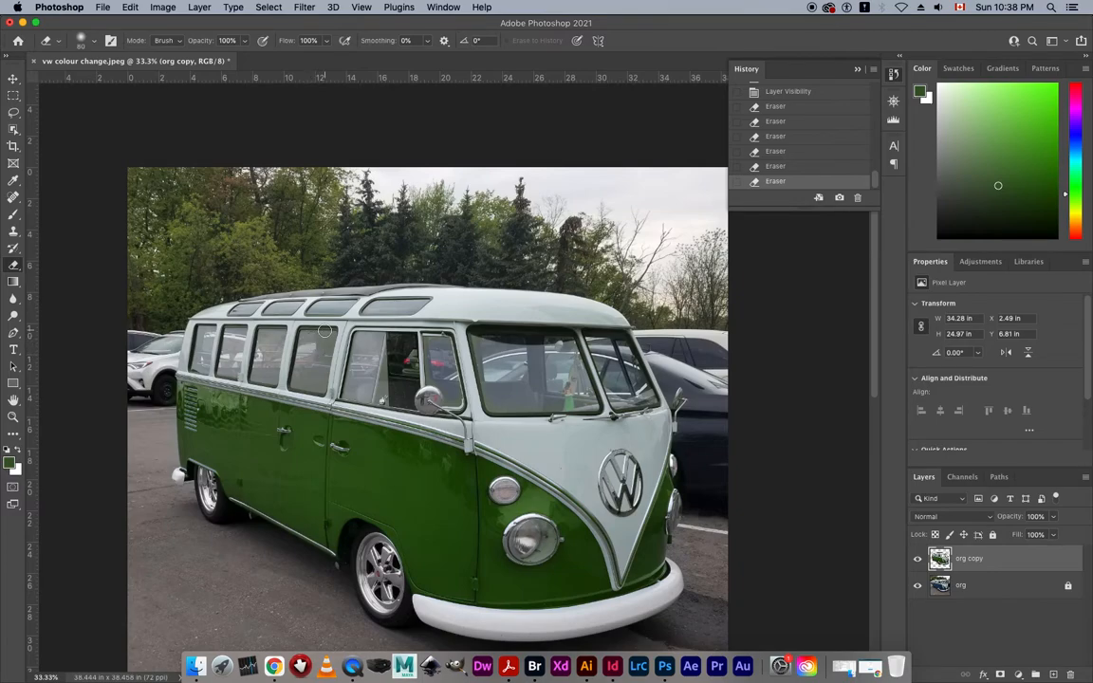
{"action": "key", "text": "super+space"}
{"action": "left_click_drag", "start_coordinate": [274, 314], "coordinate": [355, 227]}
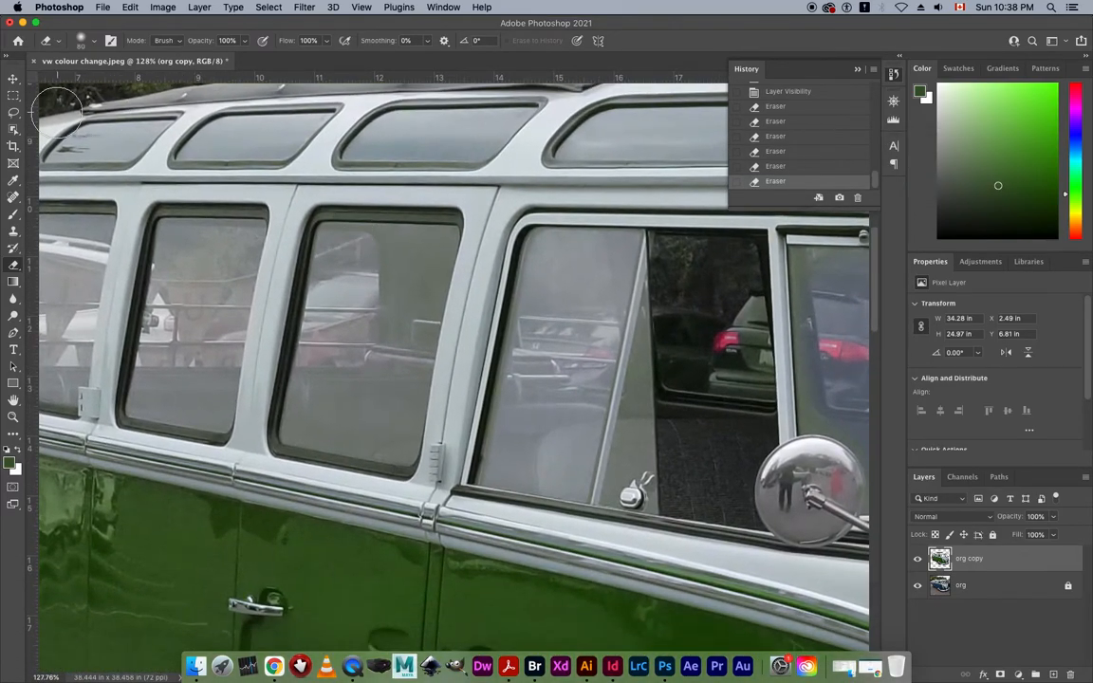
Select one side window with the Polygonal Lasso and delete its green tint
{"action": "left_click", "coordinate": [14, 113]}
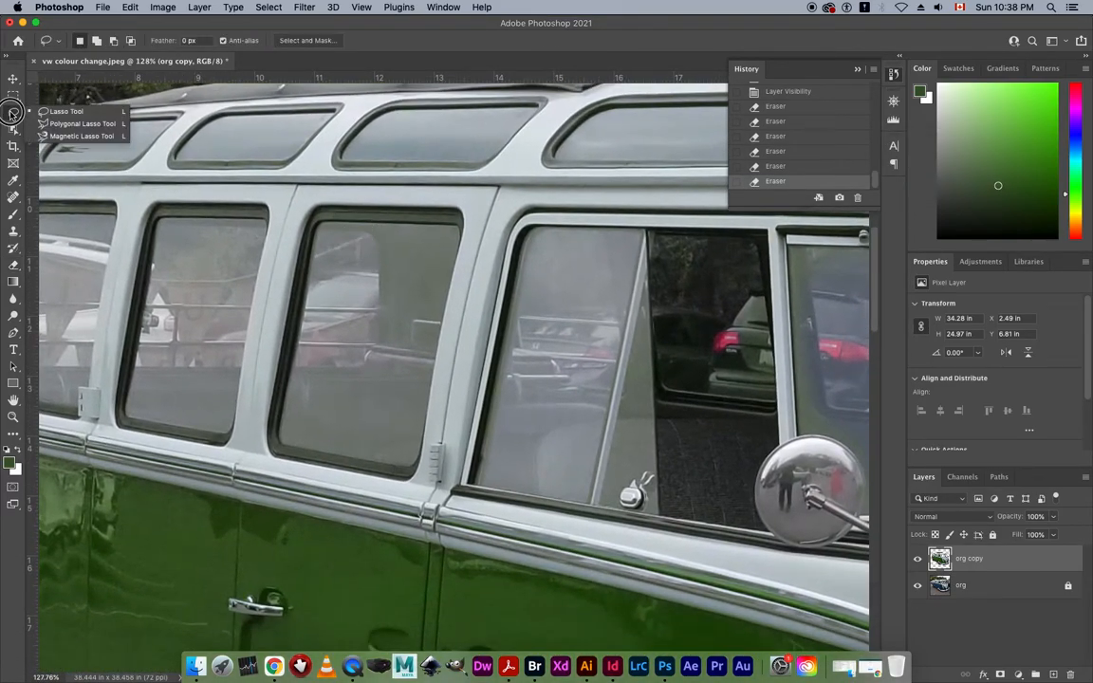
{"action": "left_click", "coordinate": [81, 123]}
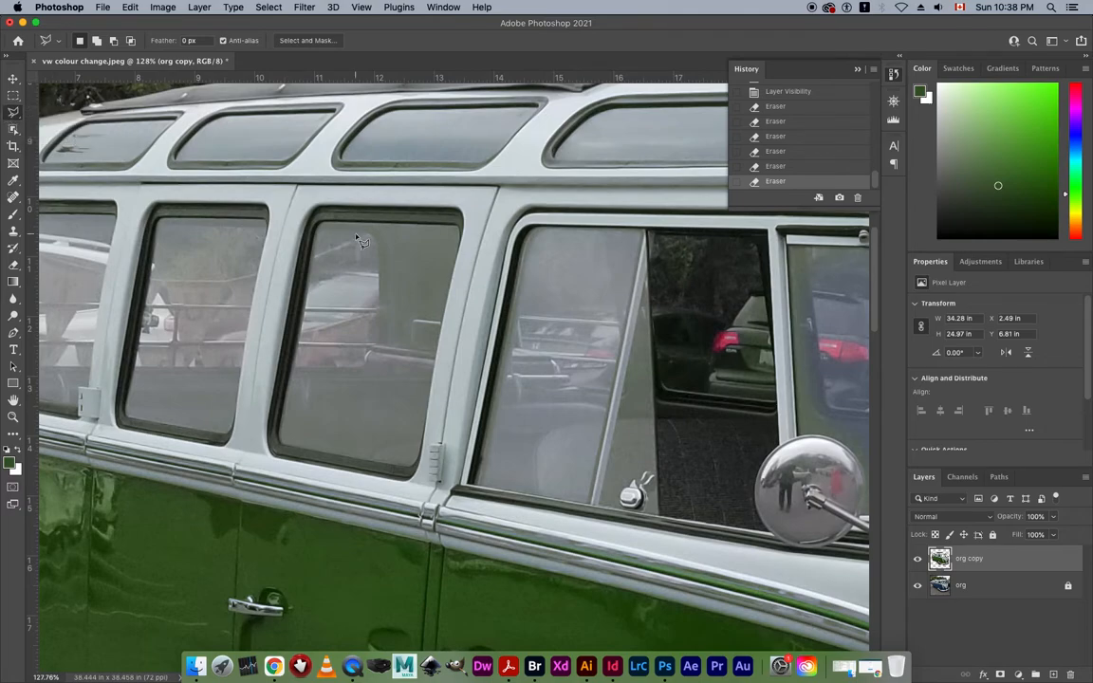
{"action": "left_click", "coordinate": [325, 226]}
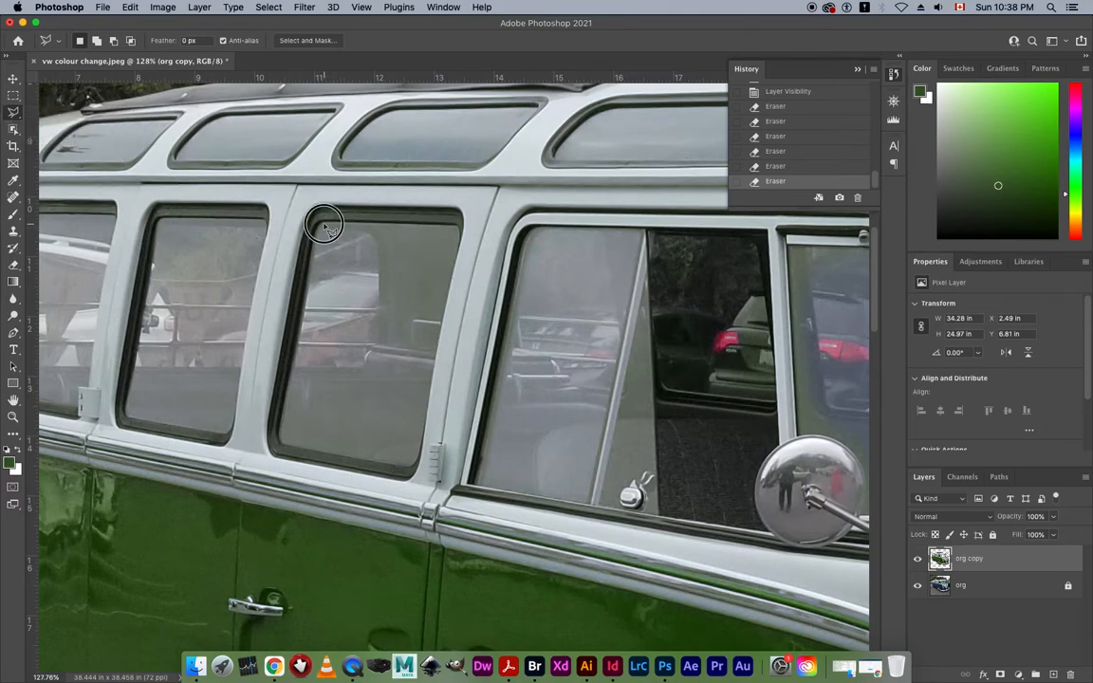
{"action": "left_click", "coordinate": [454, 230]}
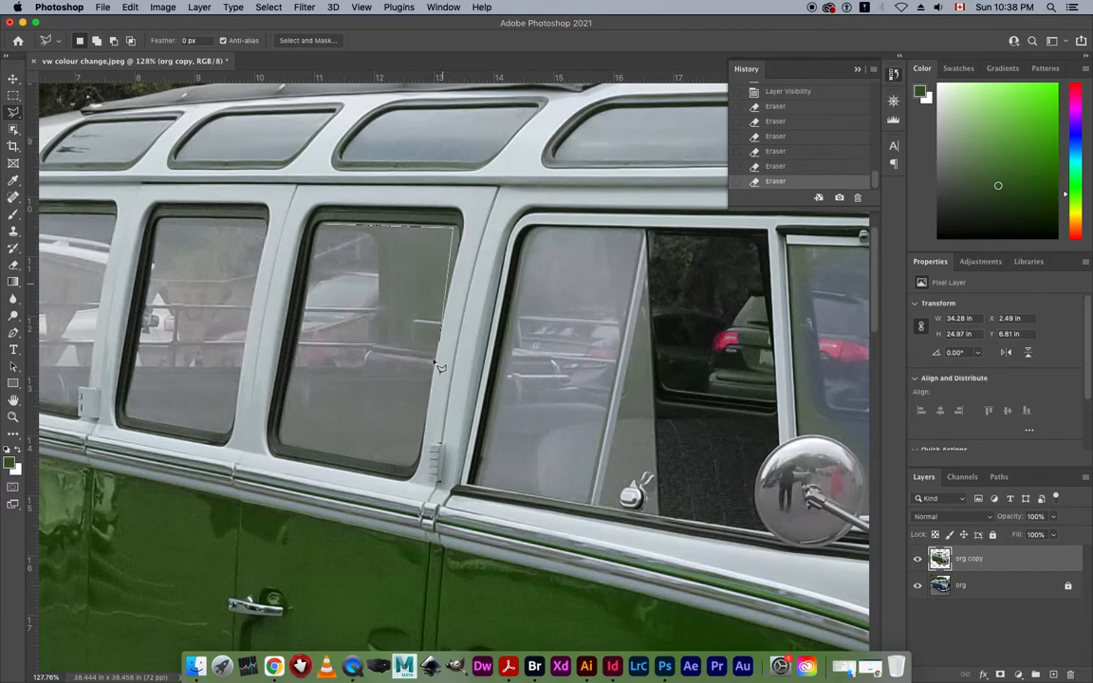
{"action": "left_click", "coordinate": [413, 457]}
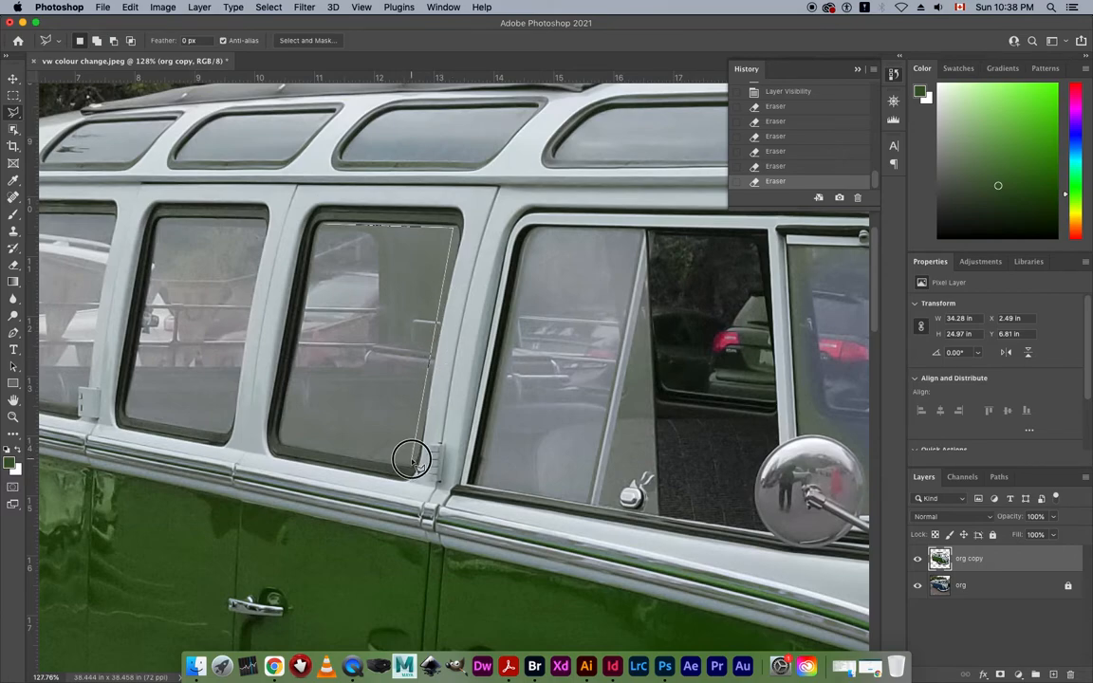
{"action": "left_click", "coordinate": [283, 440]}
{"action": "left_click", "coordinate": [326, 228]}
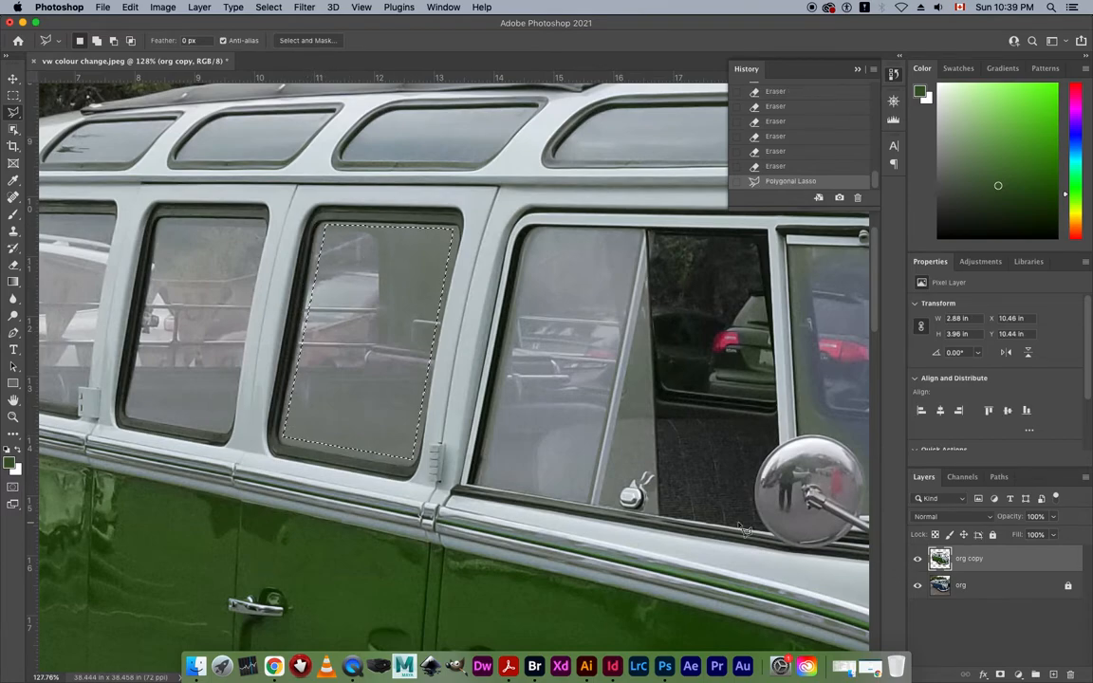
{"action": "key", "text": "BackSpace"}
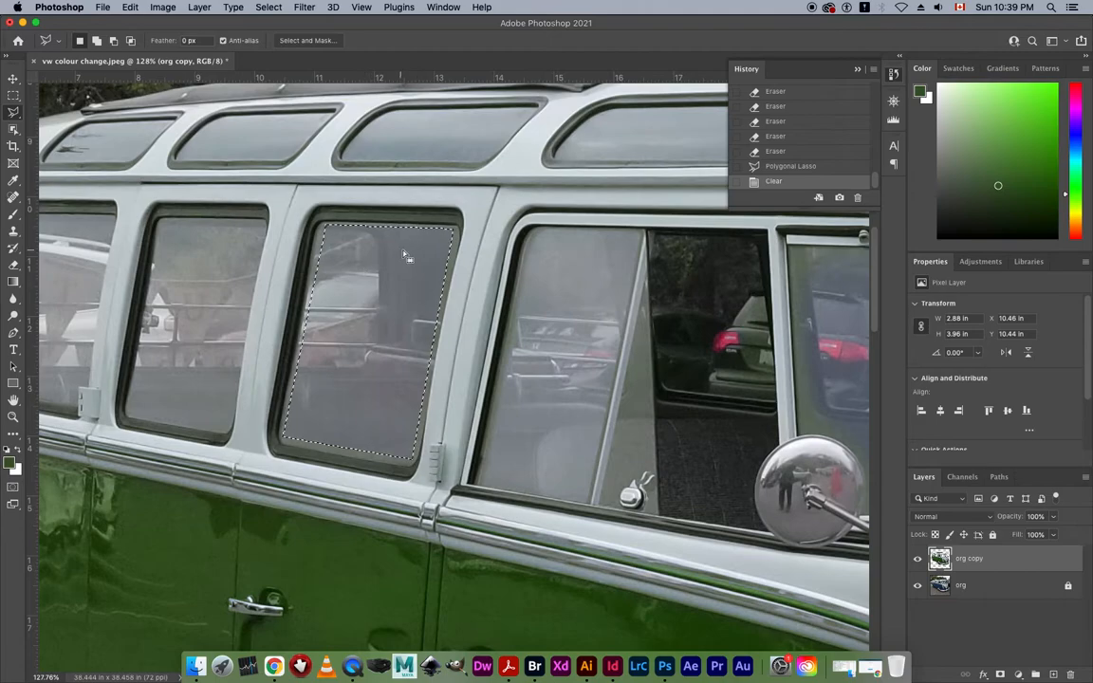
{"action": "key", "text": "super+d"}
Lasso the next side window, delete its tint, and zoom out to 25%
{"action": "left_click_drag", "start_coordinate": [373, 268], "coordinate": [561, 261]}
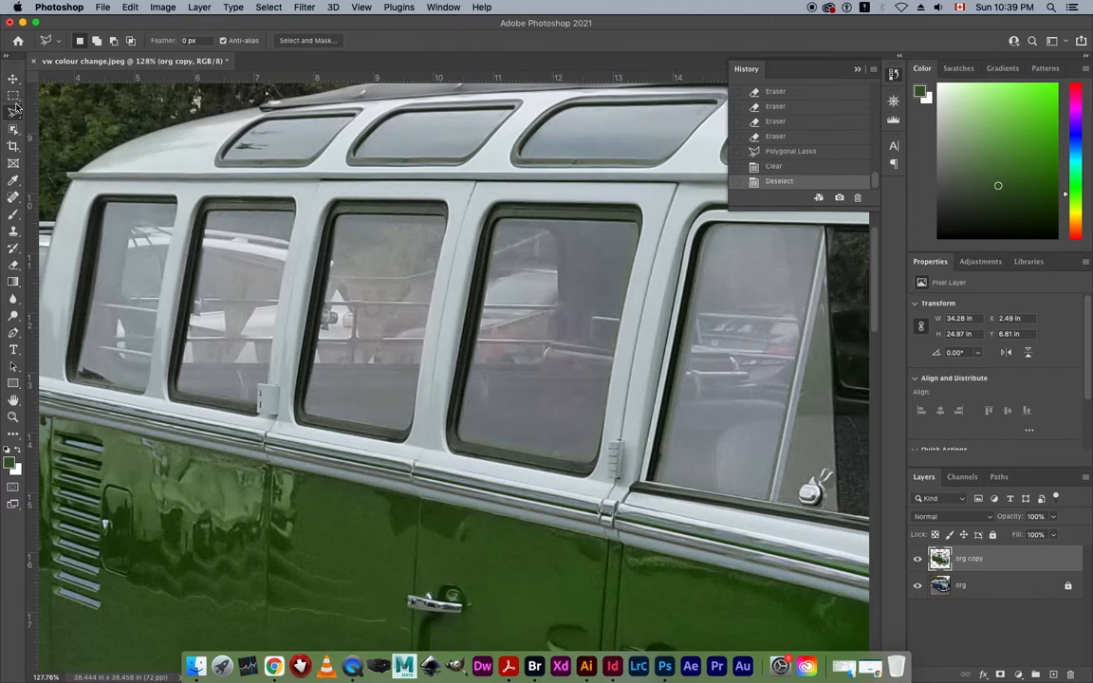
{"action": "left_click_drag", "start_coordinate": [15, 110], "coordinate": [59, 113]}
{"action": "mouse_move", "coordinate": [363, 221]}
{"action": "left_mouse_down"}
{"action": "mouse_move", "coordinate": [373, 219]}
{"action": "mouse_move", "coordinate": [345, 220]}
{"action": "mouse_move", "coordinate": [315, 398]}
{"action": "mouse_move", "coordinate": [319, 410]}
{"action": "mouse_move", "coordinate": [383, 421]}
{"action": "mouse_move", "coordinate": [408, 419]}
{"action": "mouse_move", "coordinate": [439, 236]}
{"action": "mouse_move", "coordinate": [395, 221]}
{"action": "left_mouse_up"}
{"action": "key", "text": "Delete"}
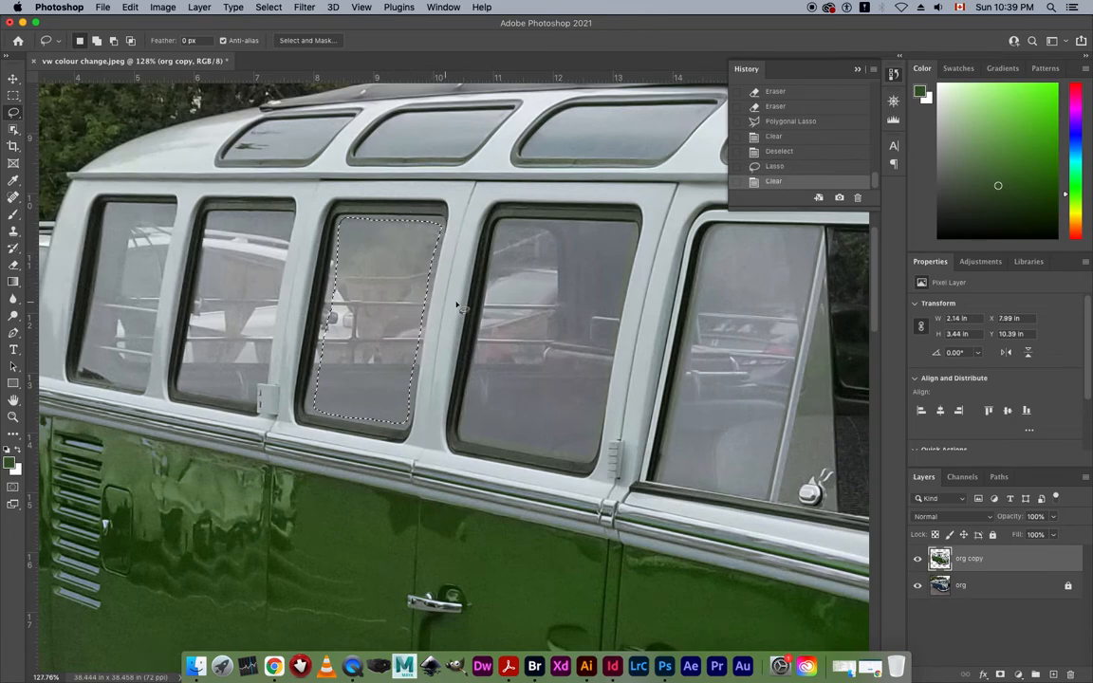
{"action": "key", "text": "Delete"}
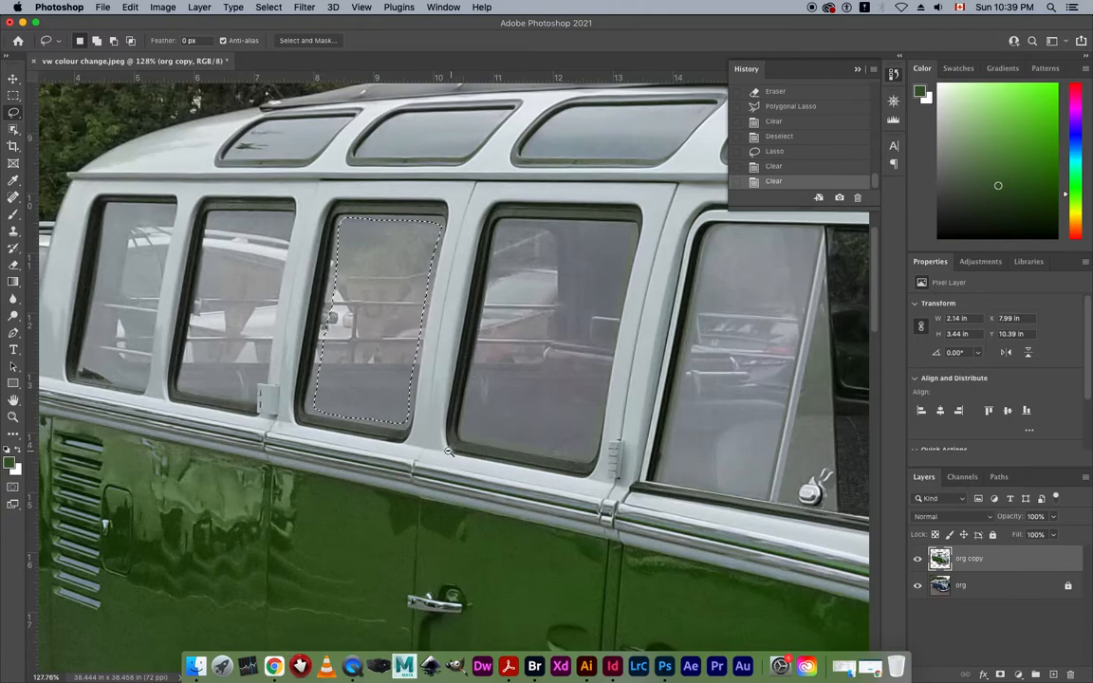
{"action": "left_click", "coordinate": [441, 373], "text": "alt"}
{"action": "left_click", "coordinate": [456, 368], "text": "alt"}
{"action": "left_click", "coordinate": [468, 366], "text": "alt"}
{"action": "left_click", "coordinate": [493, 364], "text": "alt"}
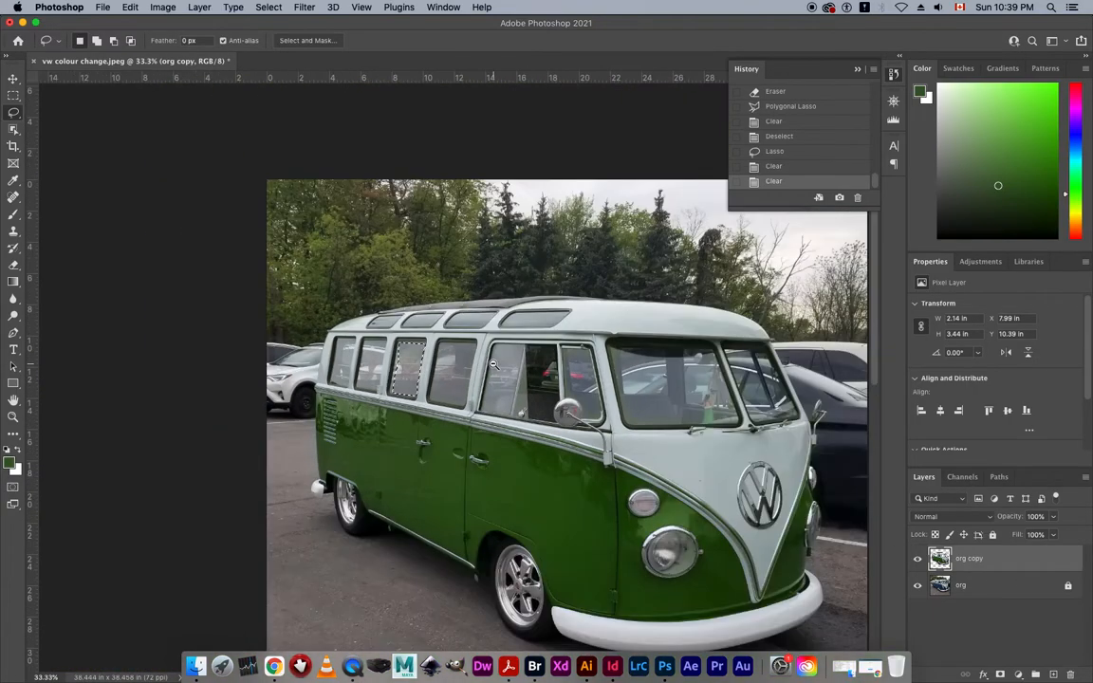
{"action": "left_click", "coordinate": [467, 347], "text": "alt"}
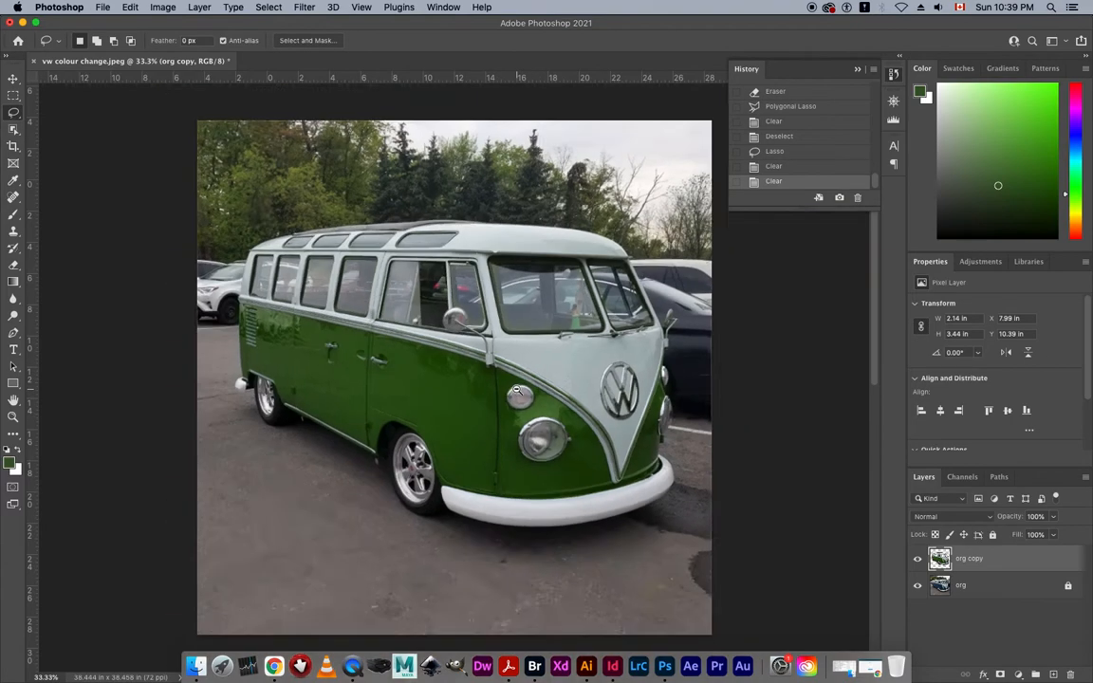
{"action": "left_click", "coordinate": [515, 388], "text": "alt"}
Save the layered image to the Desktop as a Photoshop PSD under a new ps_task1 file name
{"action": "key", "text": "super+s"}
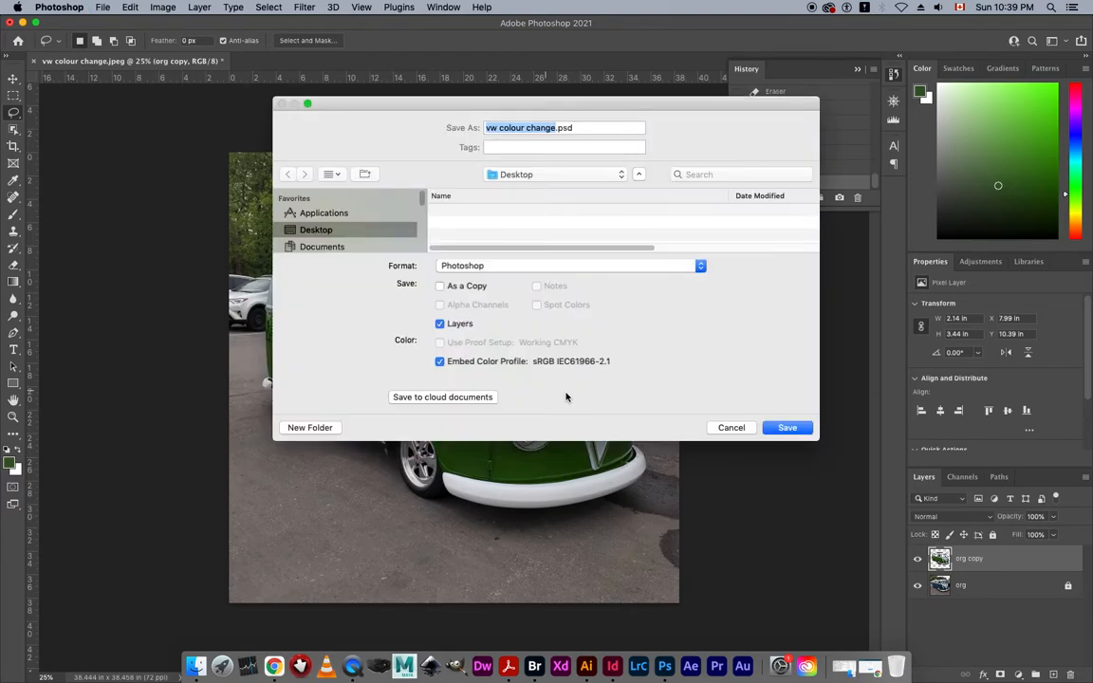
{"action": "type", "text": "almeida_david_ps_task1"}
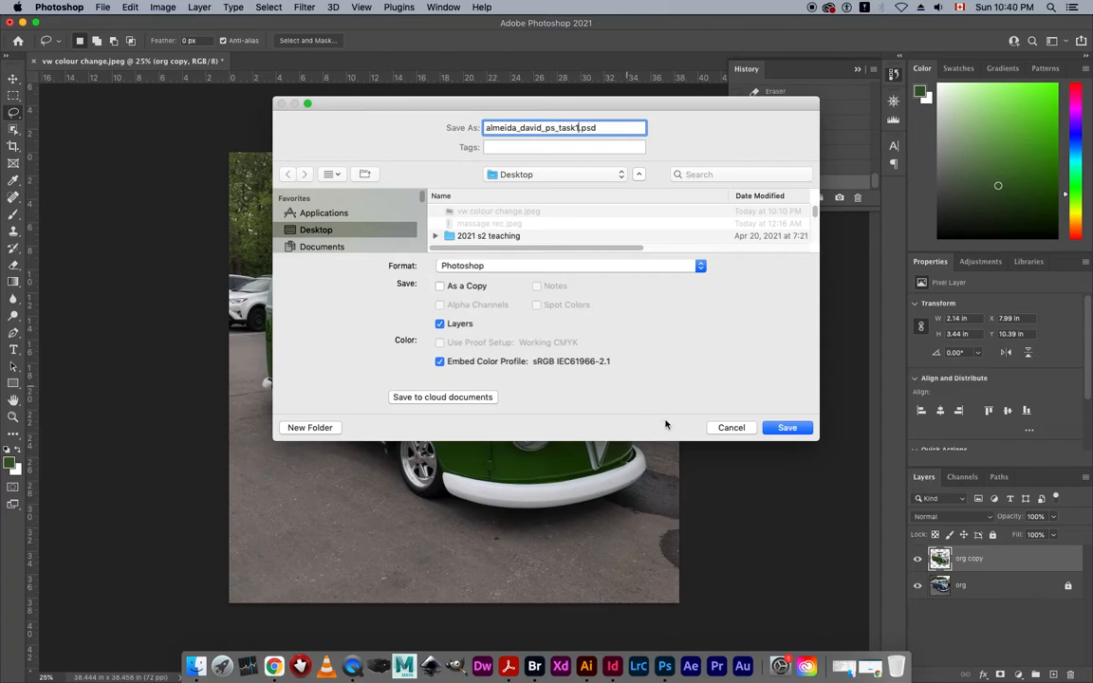
{"action": "left_click", "coordinate": [786, 428]}
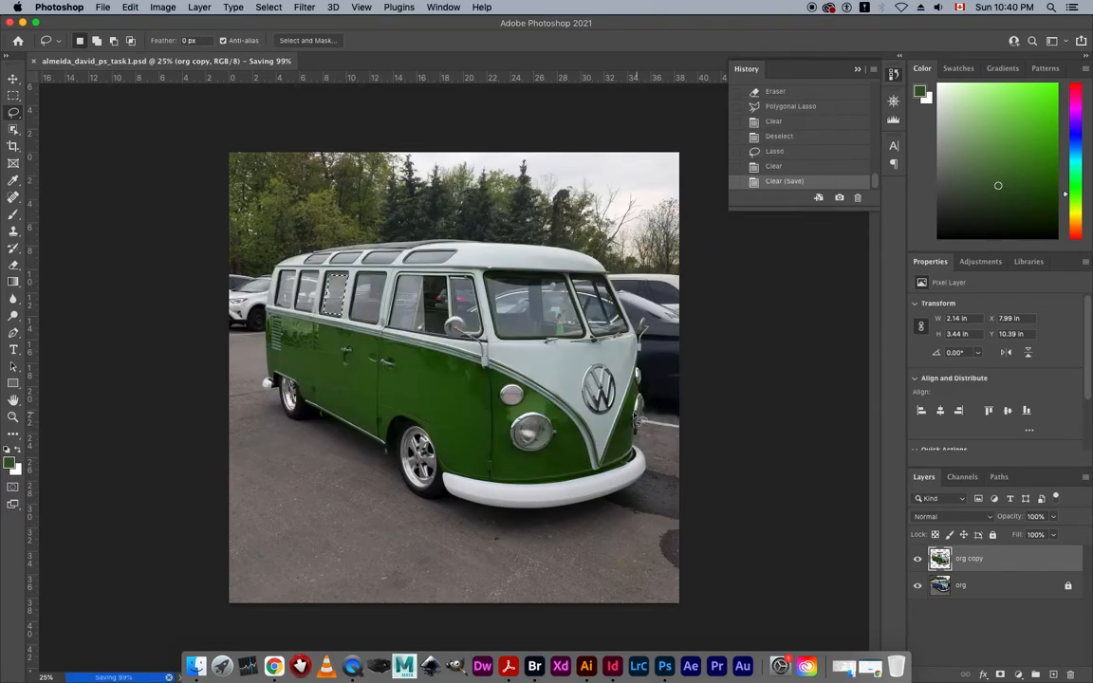
Clear the leftover selection and save the PSD with its latest change
{"action": "left_click", "coordinate": [636, 417]}
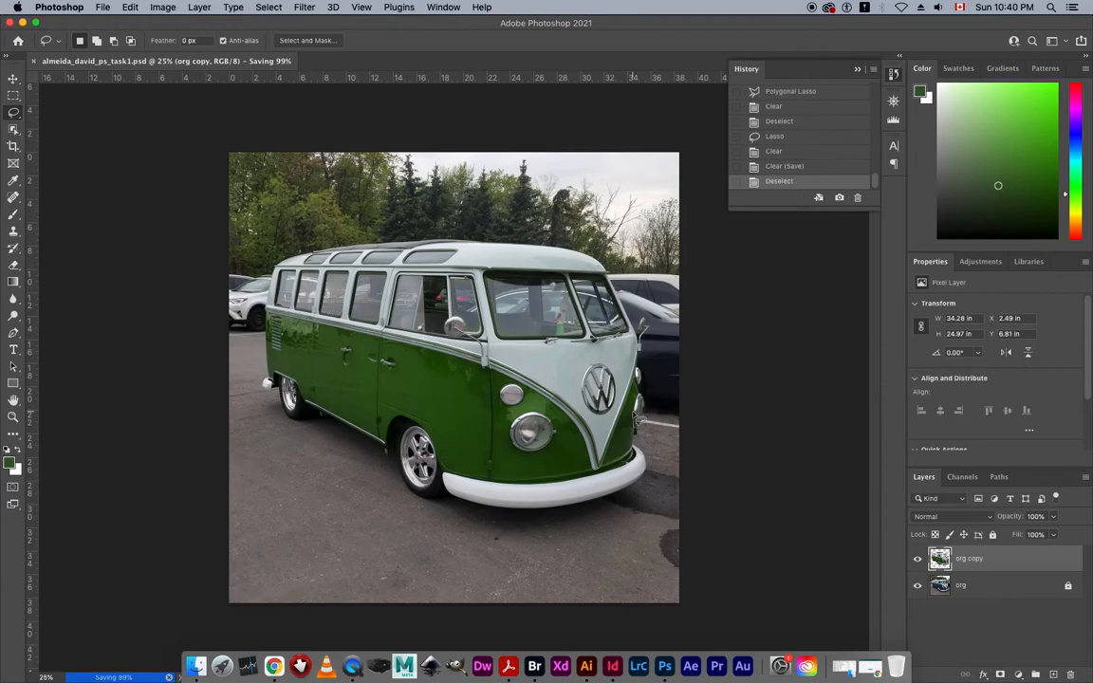
{"action": "left_click", "coordinate": [103, 8]}
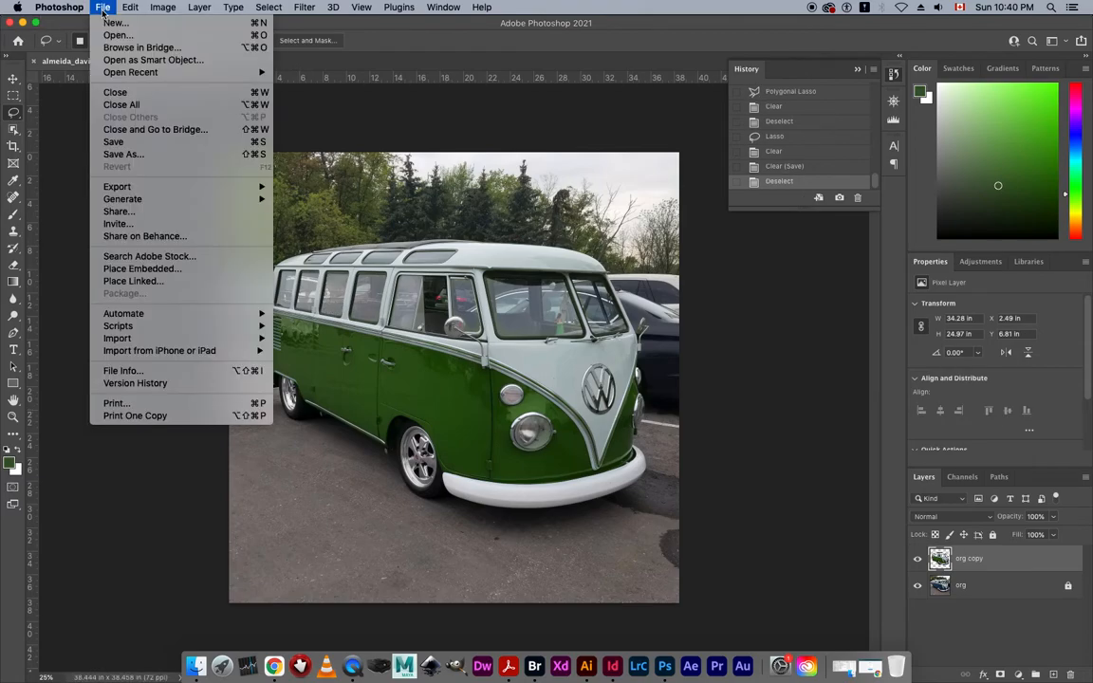
{"action": "left_click", "coordinate": [128, 142]}
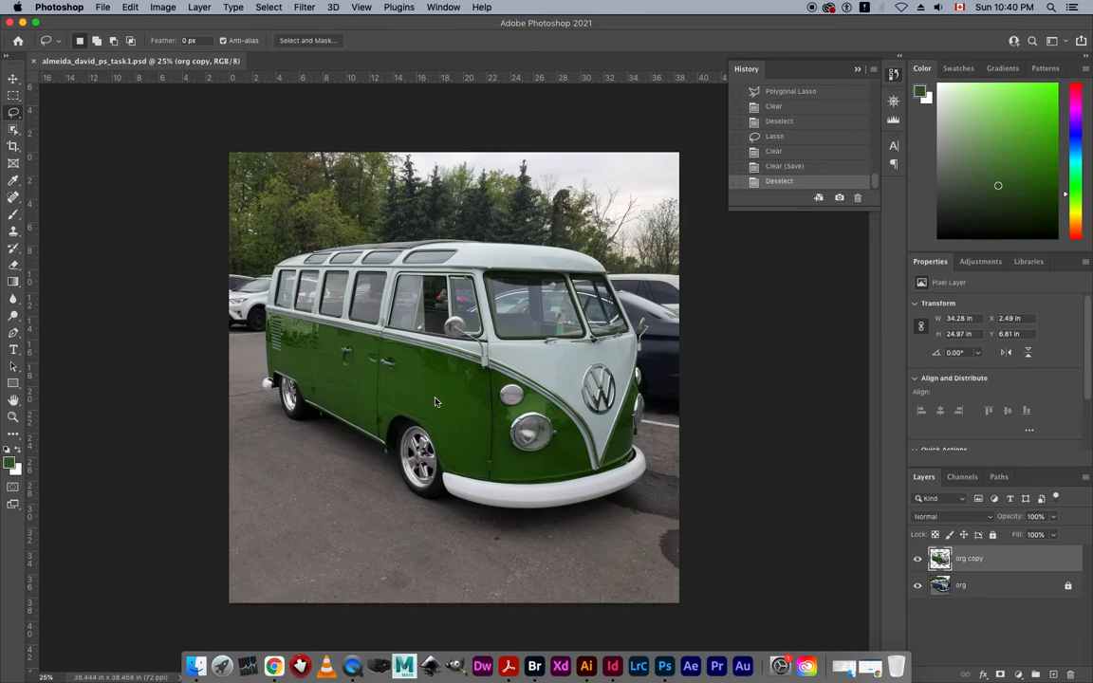
Save a JPEG copy at Quality 12 (Maximum)
{"action": "key", "text": "super+shift+s"}
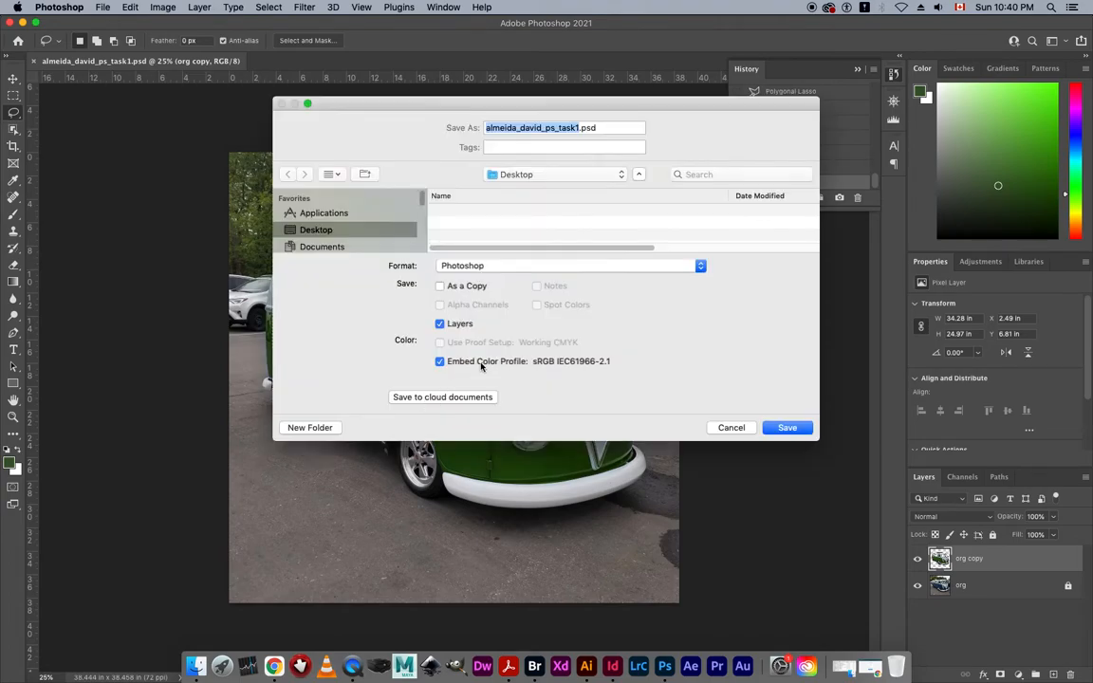
{"action": "left_click", "coordinate": [503, 267]}
{"action": "left_click", "coordinate": [452, 347]}
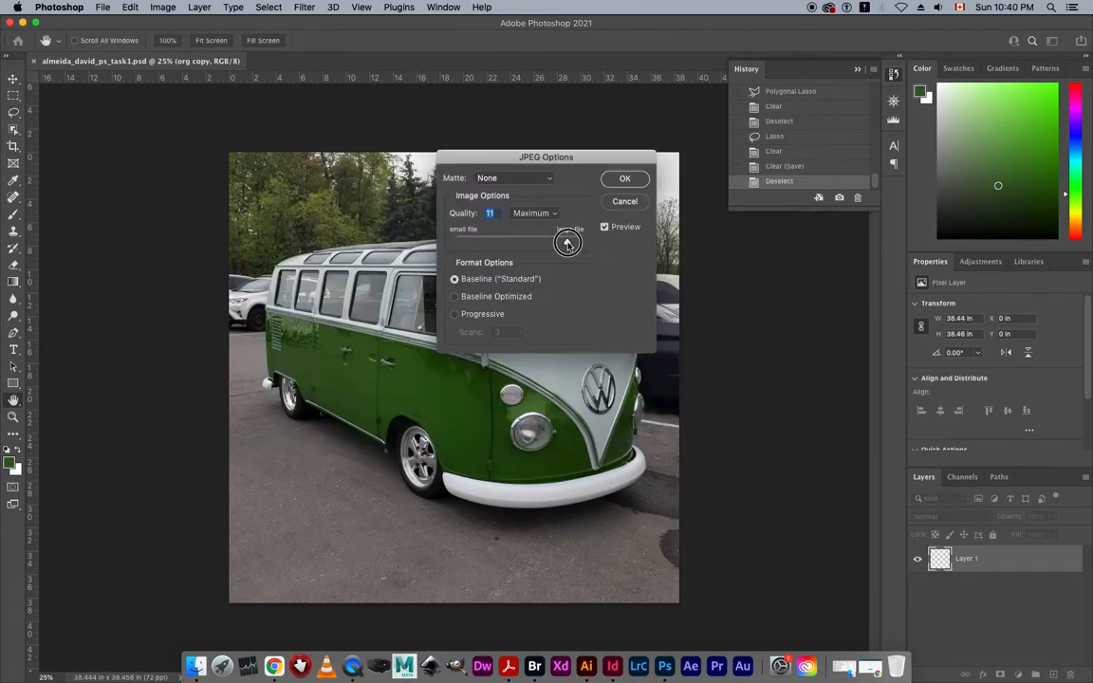
{"action": "left_click_drag", "start_coordinate": [568, 245], "coordinate": [580, 246]}
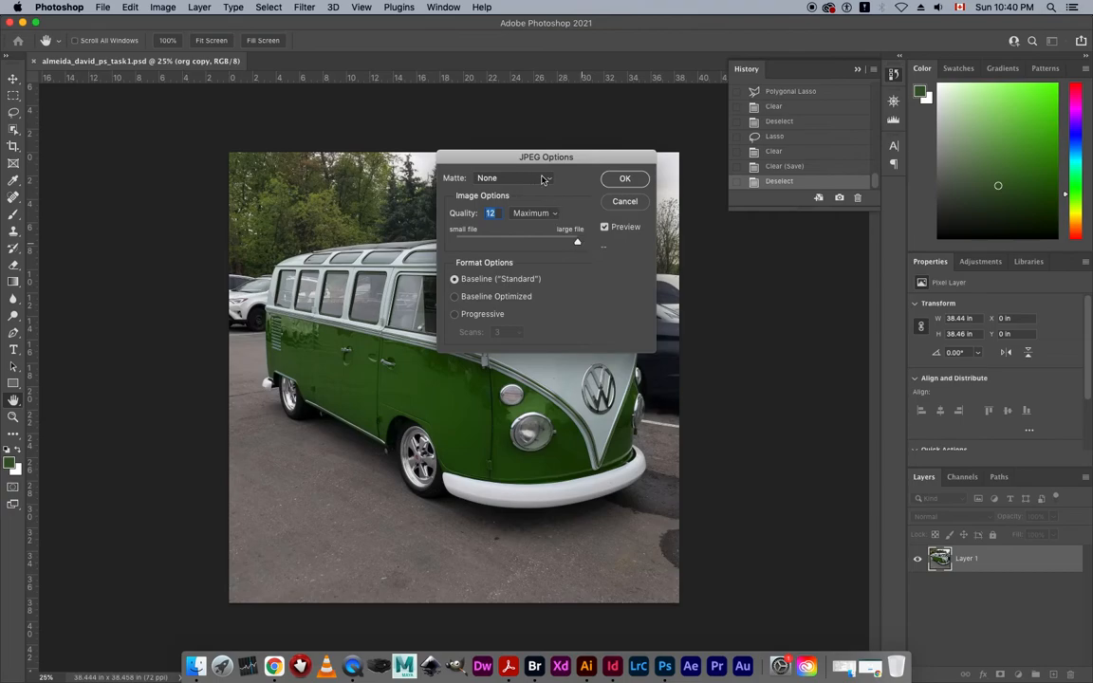
{"action": "left_click", "coordinate": [623, 182]}
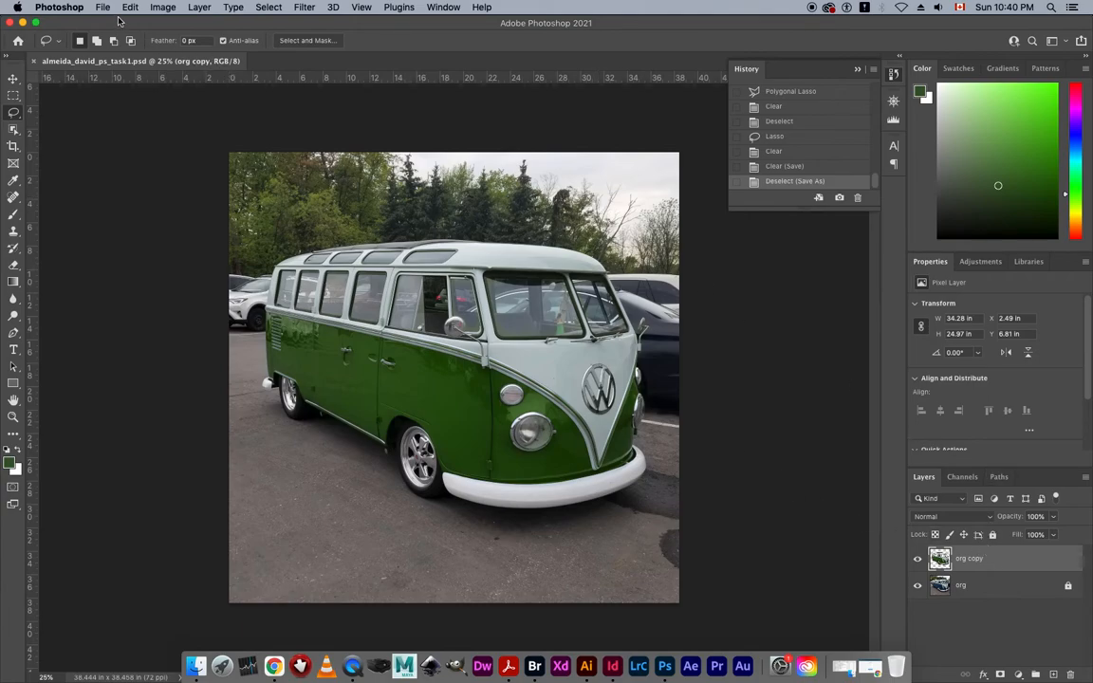
Open the saved .jpg from the Desktop in its own tab, then return to the PSD tab
{"action": "left_click", "coordinate": [105, 8]}
{"action": "left_click", "coordinate": [113, 36]}
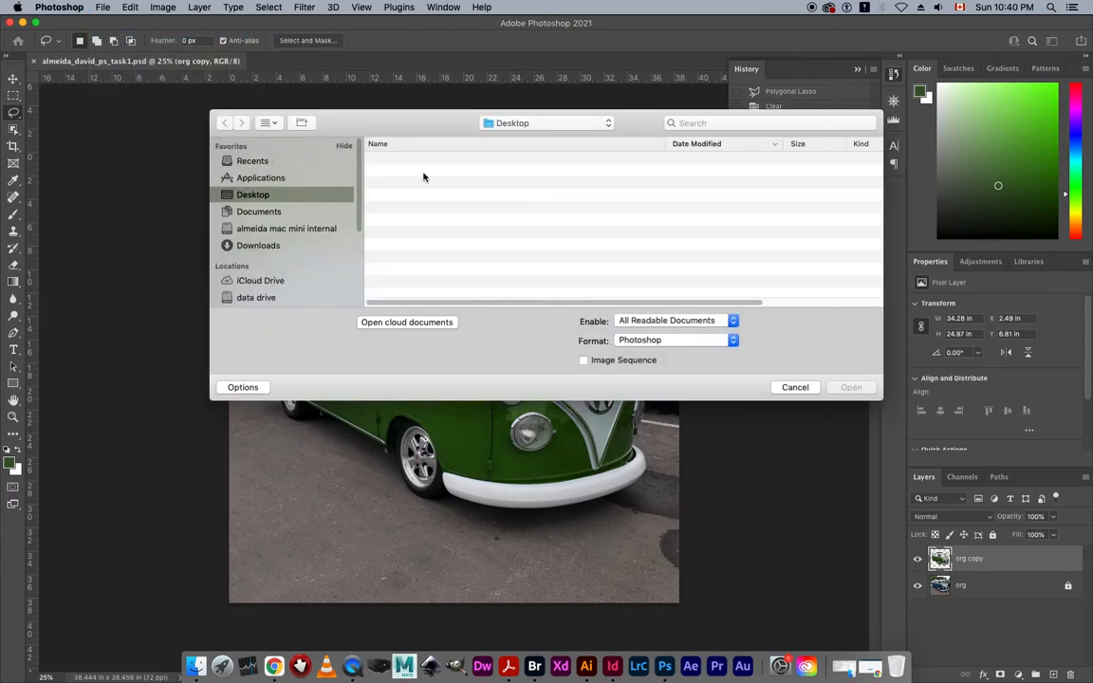
{"action": "left_click", "coordinate": [441, 160]}
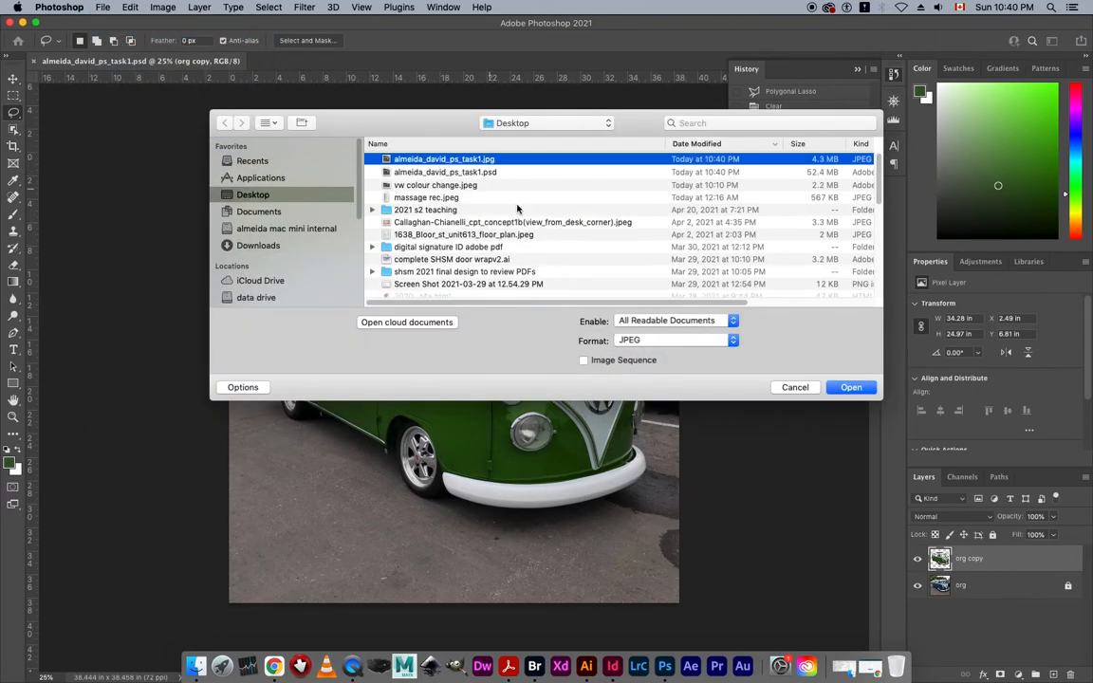
{"action": "left_click", "coordinate": [851, 388]}
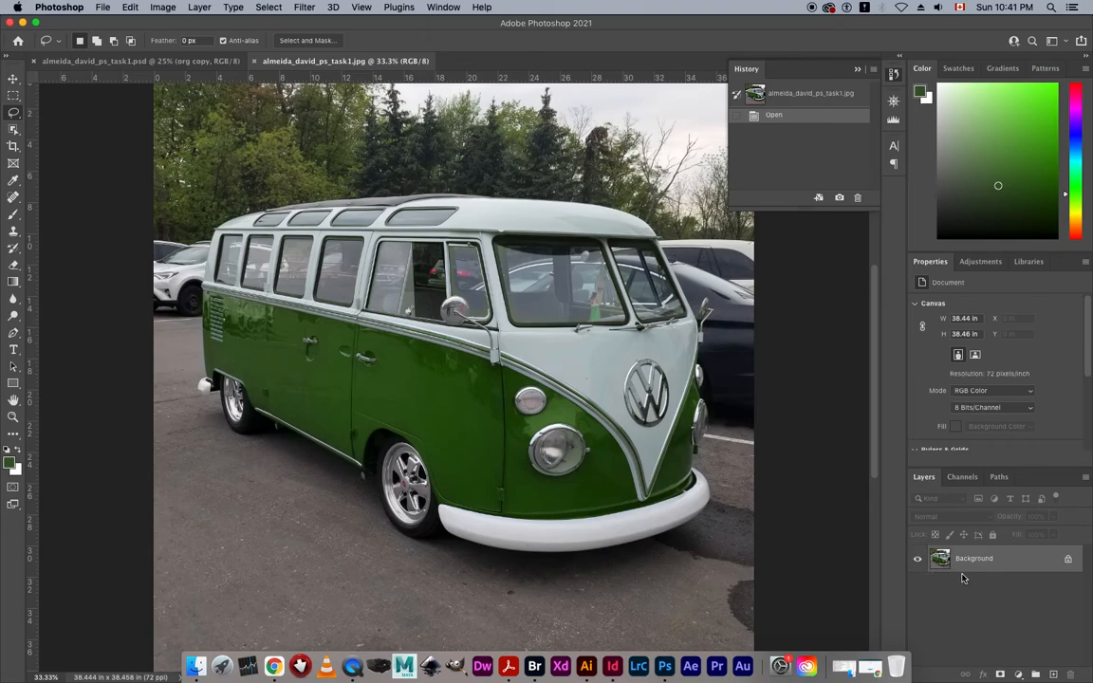
{"action": "left_click", "coordinate": [133, 61]}
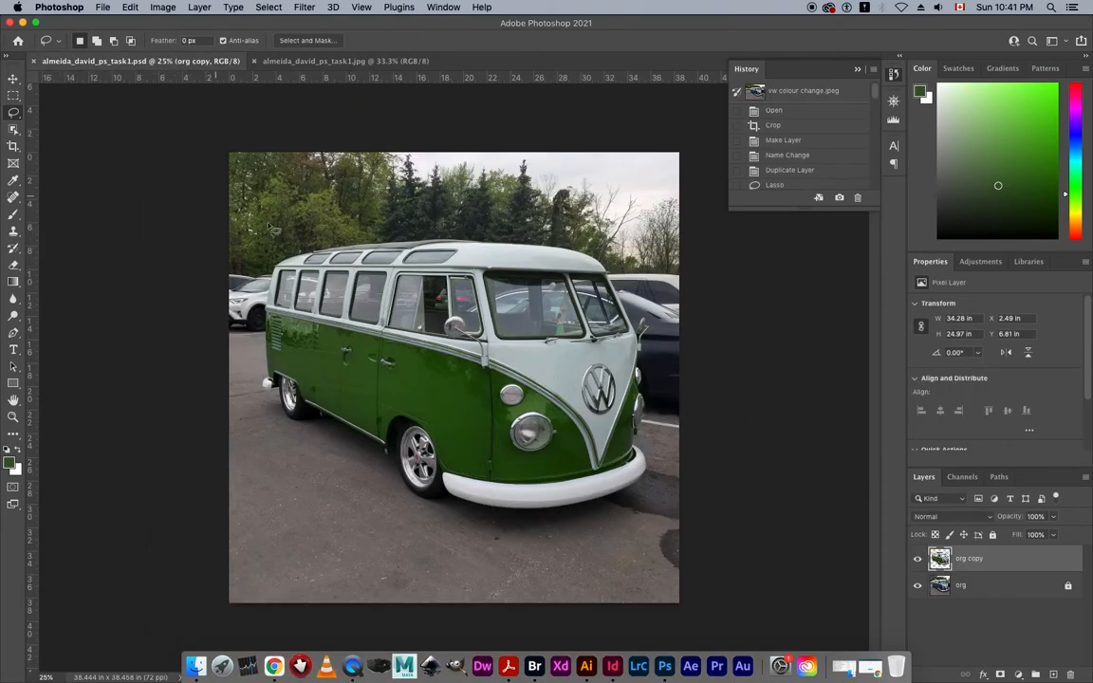